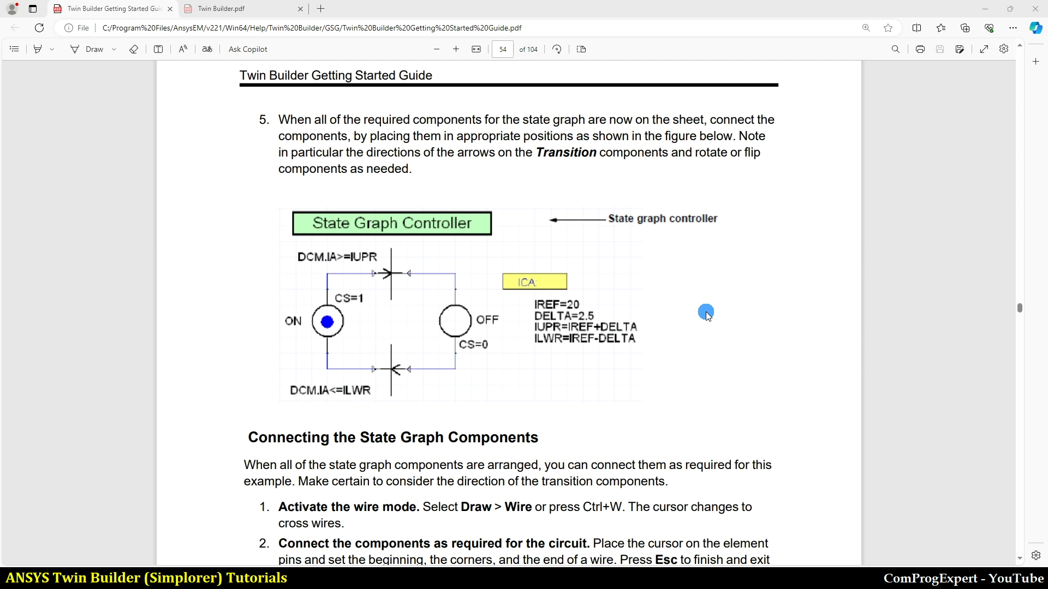
Step: Switch to Ansys Electronics Desktop and shift the TPH1 hysteresis block slightly down and to the right, above transistor TR1
{"action": "left_click", "coordinate": [314, 578]}
{"action": "left_click", "coordinate": [565, 321]}
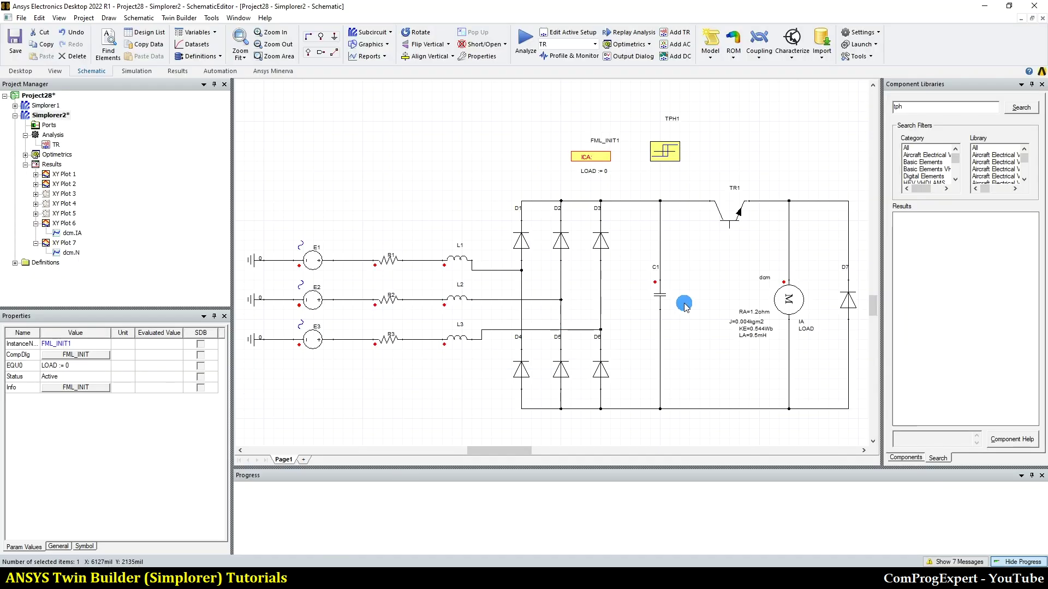
{"action": "scroll", "coordinate": [813, 351], "scroll_direction": "up", "scroll_amount": 2}
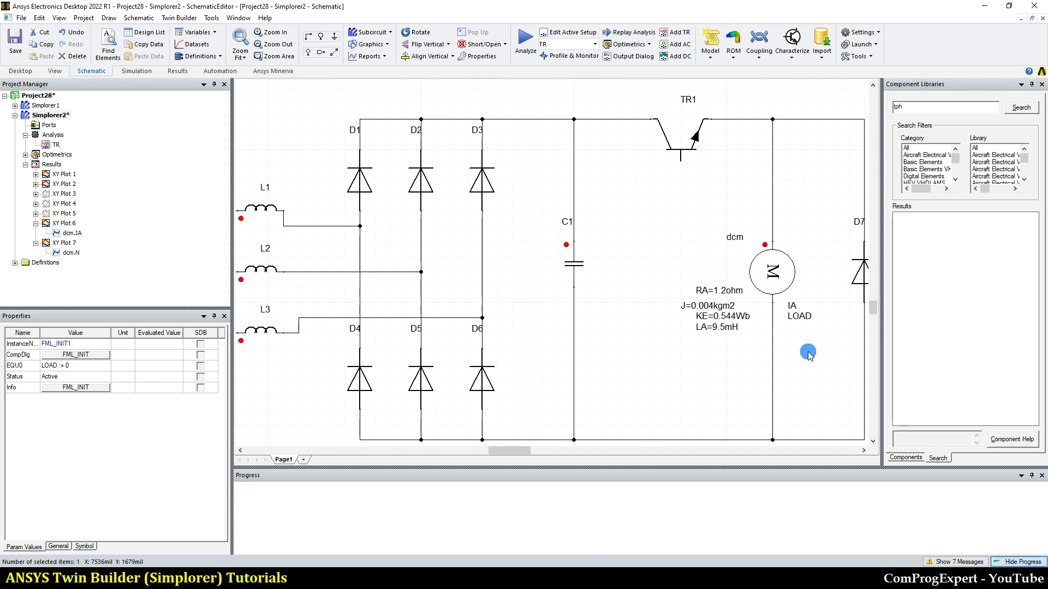
{"action": "scroll", "coordinate": [799, 351], "scroll_direction": "down", "scroll_amount": 1}
{"action": "left_click_drag", "start_coordinate": [518, 450], "coordinate": [530, 450]}
{"action": "scroll", "coordinate": [676, 256], "scroll_direction": "down", "scroll_amount": 1}
{"action": "scroll", "coordinate": [670, 223], "scroll_direction": "down", "scroll_amount": 1}
{"action": "scroll", "coordinate": [554, 213], "scroll_direction": "down", "scroll_amount": 1}
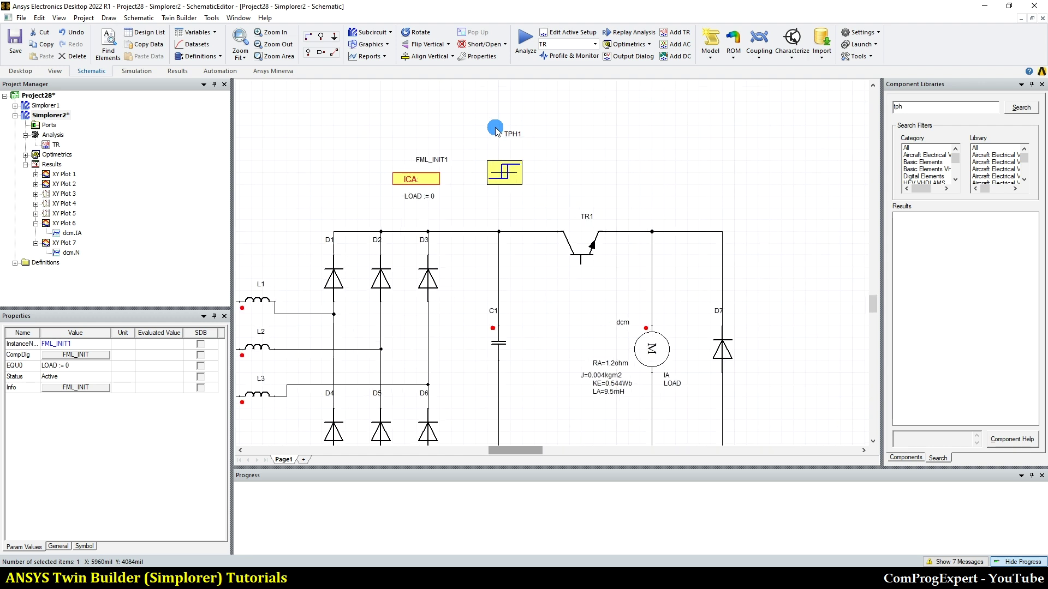
{"action": "scroll", "coordinate": [500, 167], "scroll_direction": "up", "scroll_amount": 2}
{"action": "left_click_drag", "start_coordinate": [483, 161], "coordinate": [500, 177]}
{"action": "left_click", "coordinate": [465, 217]}
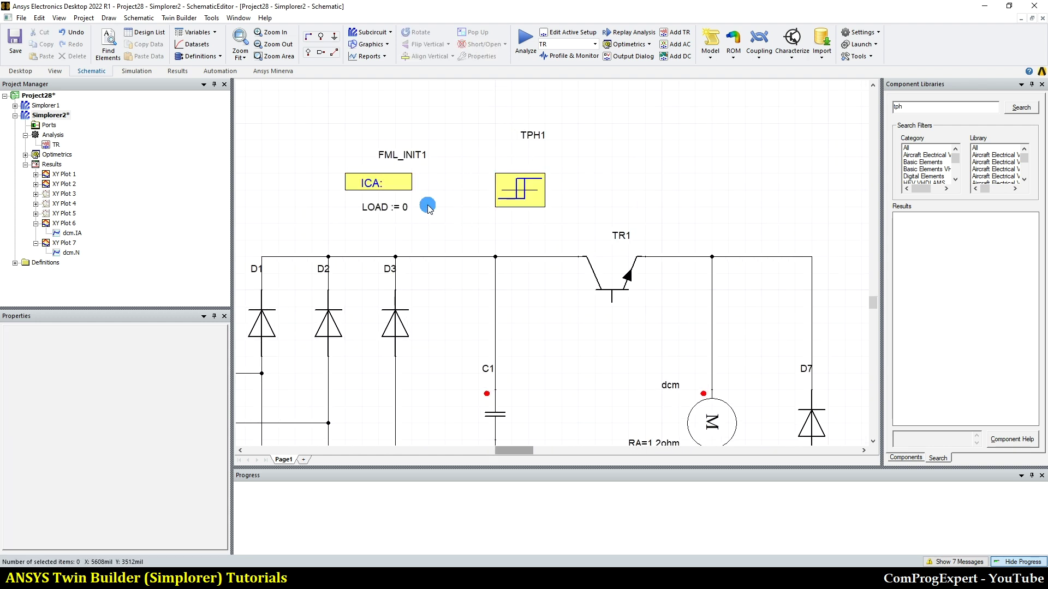
Step: Duplicate the Simplorer2 design within Project28 and save the project
{"action": "double_click", "coordinate": [22, 115]}
{"action": "right_click", "coordinate": [36, 116]}
{"action": "left_click", "coordinate": [60, 126]}
{"action": "right_click", "coordinate": [46, 97]}
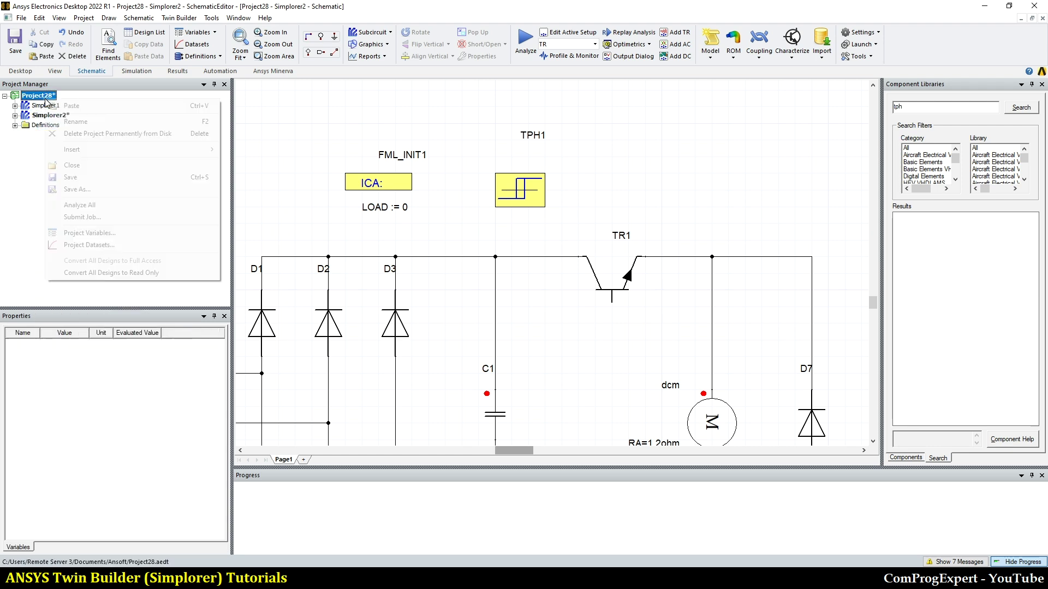
{"action": "left_click", "coordinate": [77, 104]}
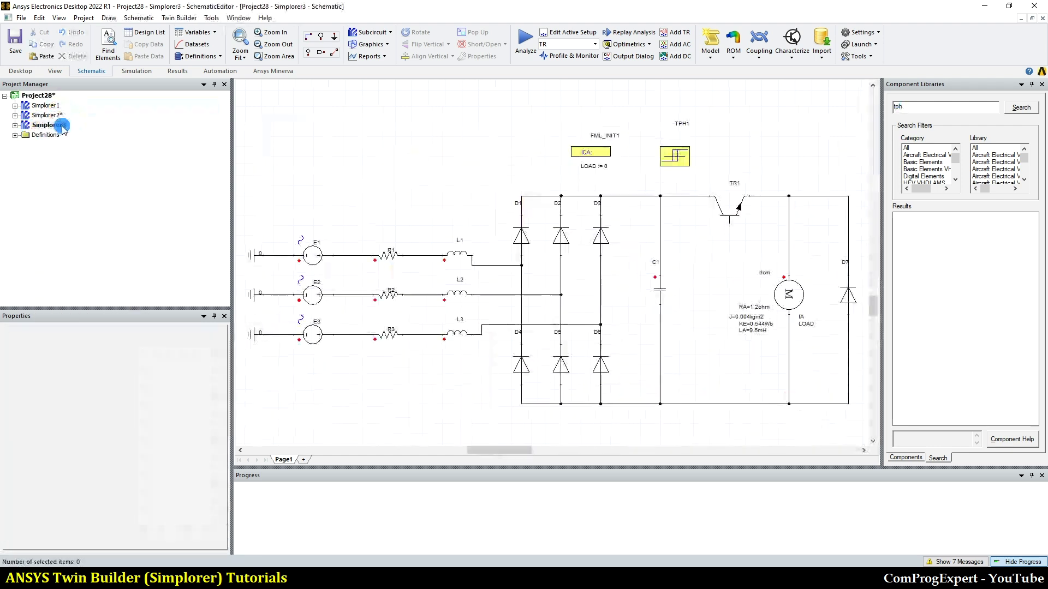
{"action": "left_click", "coordinate": [14, 42]}
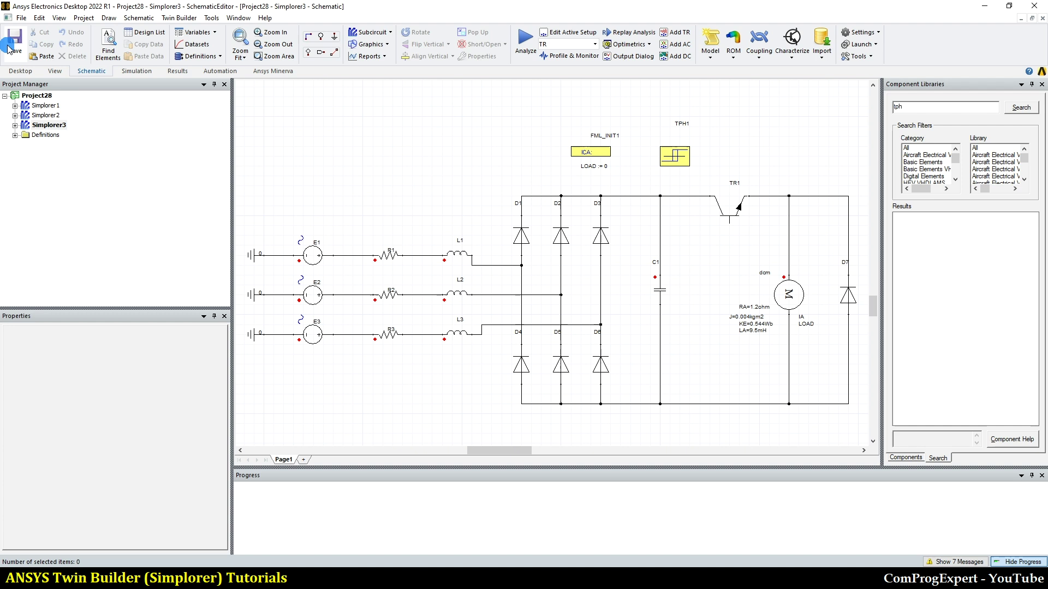
Step: Switch to the Twin Builder Getting Started Guide PDF and read the state graph controller procedure, its component table and the figure
{"action": "scroll", "coordinate": [325, 240], "scroll_direction": "down", "scroll_amount": 1}
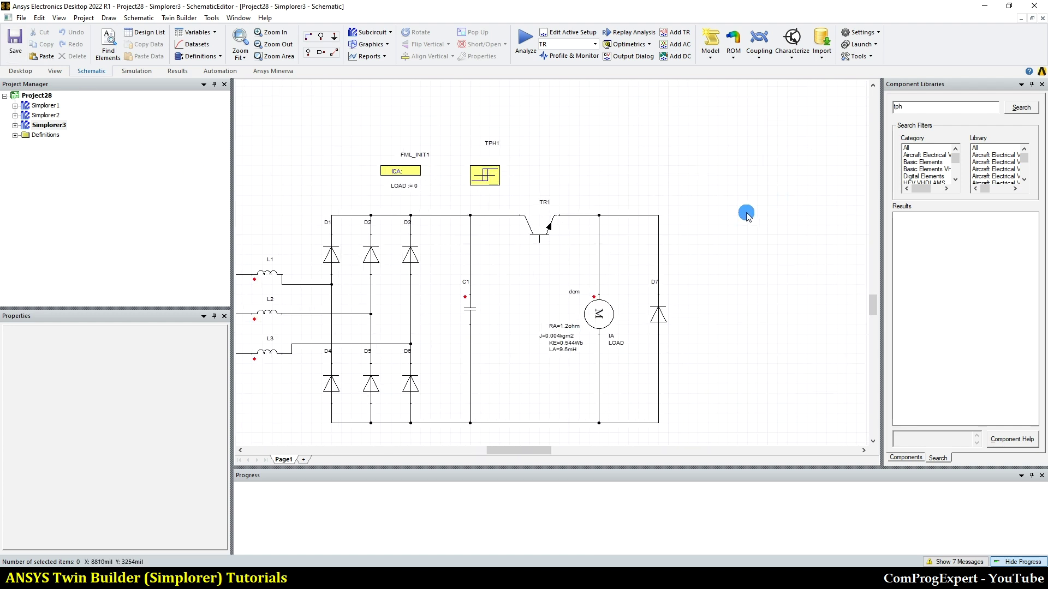
{"action": "left_click", "coordinate": [272, 577]}
{"action": "left_click", "coordinate": [365, 405]}
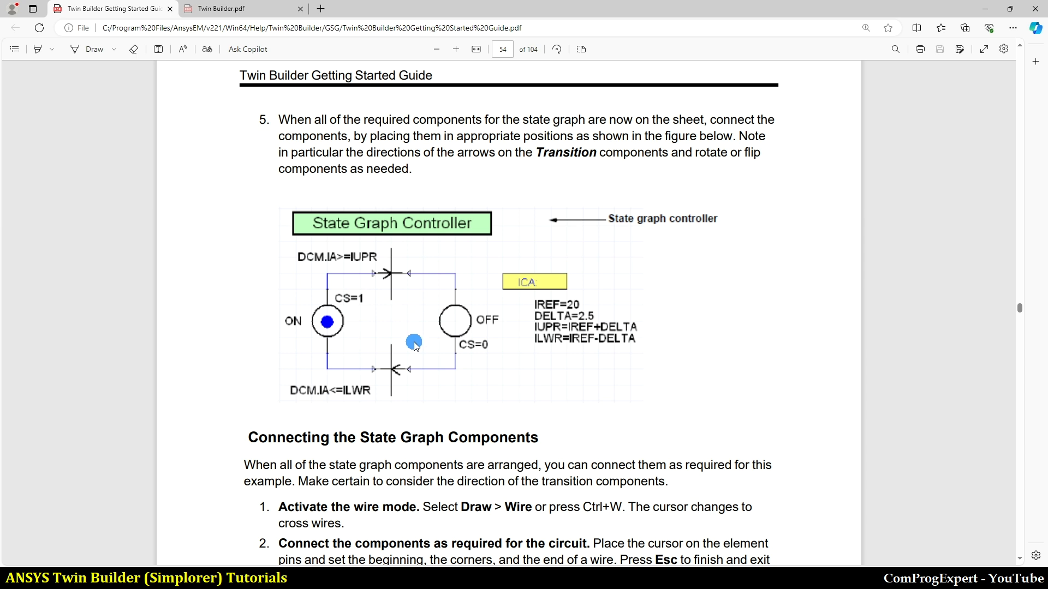
{"action": "scroll", "coordinate": [413, 345], "scroll_direction": "up", "scroll_amount": 10}
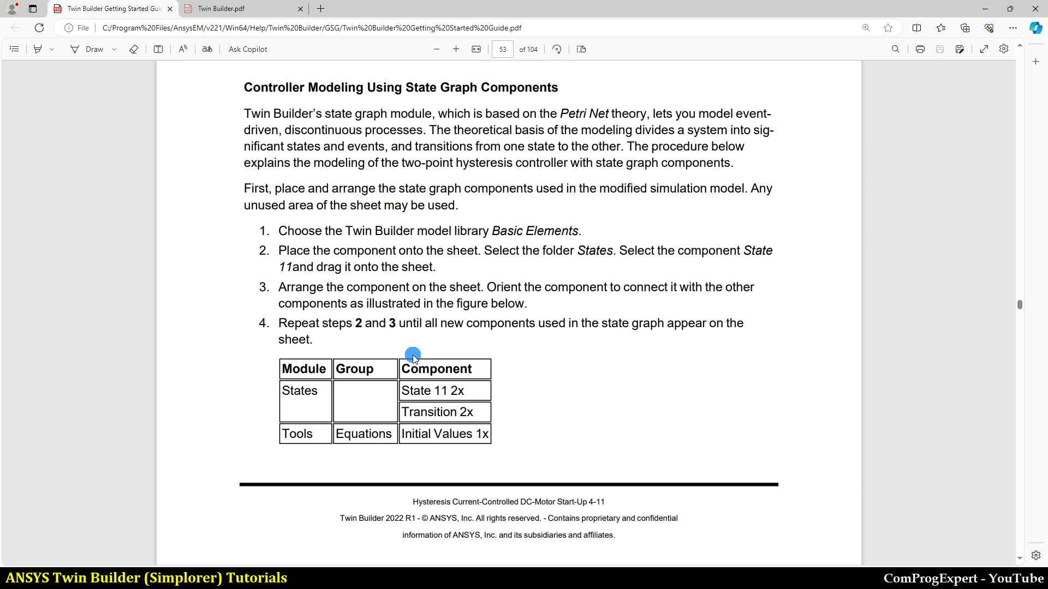
{"action": "scroll", "coordinate": [414, 358], "scroll_direction": "up", "scroll_amount": 2}
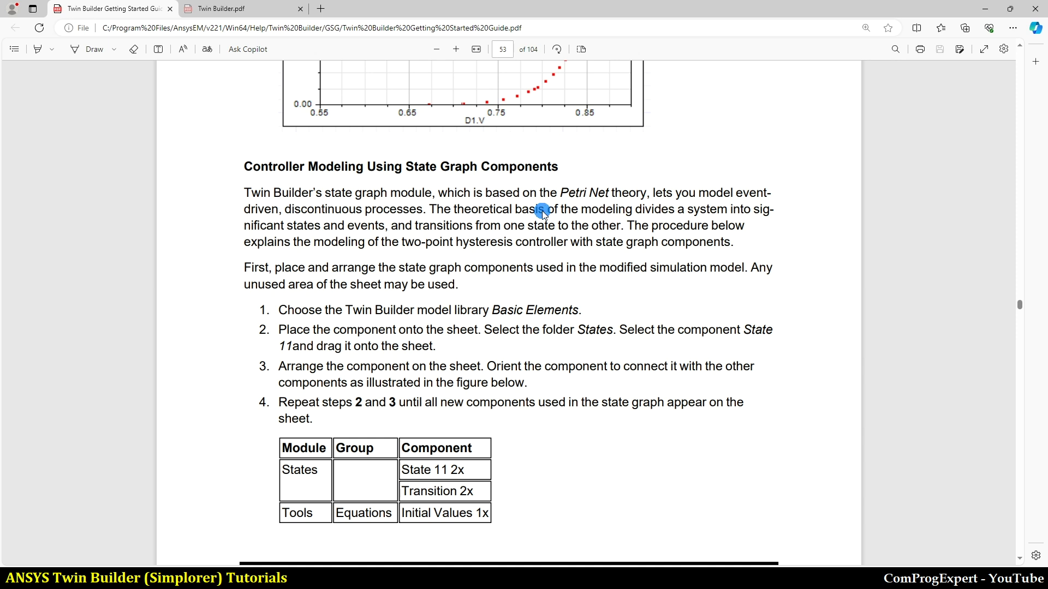
{"action": "scroll", "coordinate": [541, 212], "scroll_direction": "up", "scroll_amount": 1}
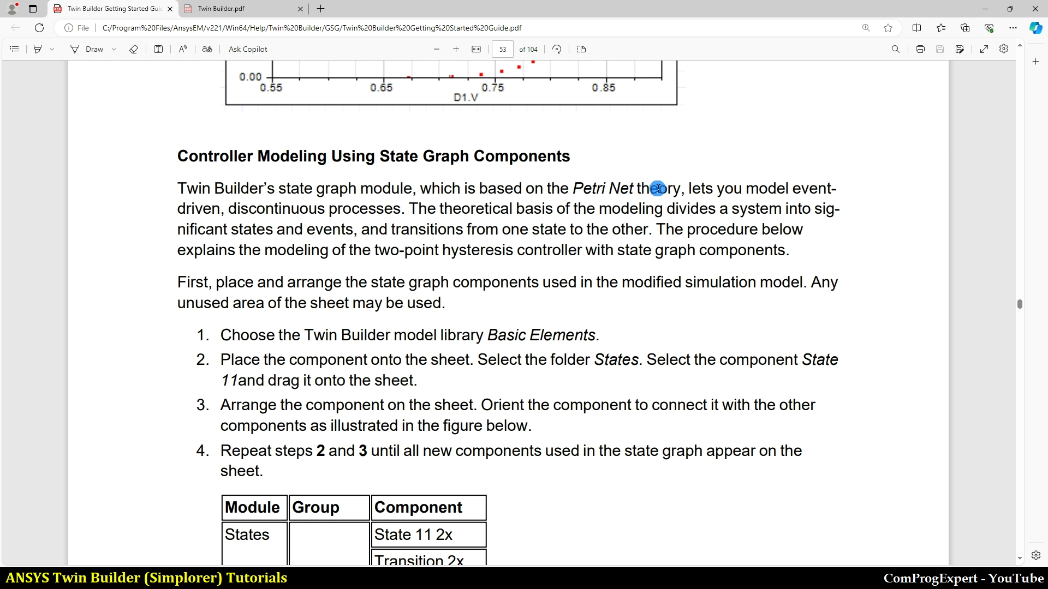
{"action": "scroll", "coordinate": [587, 220], "scroll_direction": "down", "scroll_amount": 2}
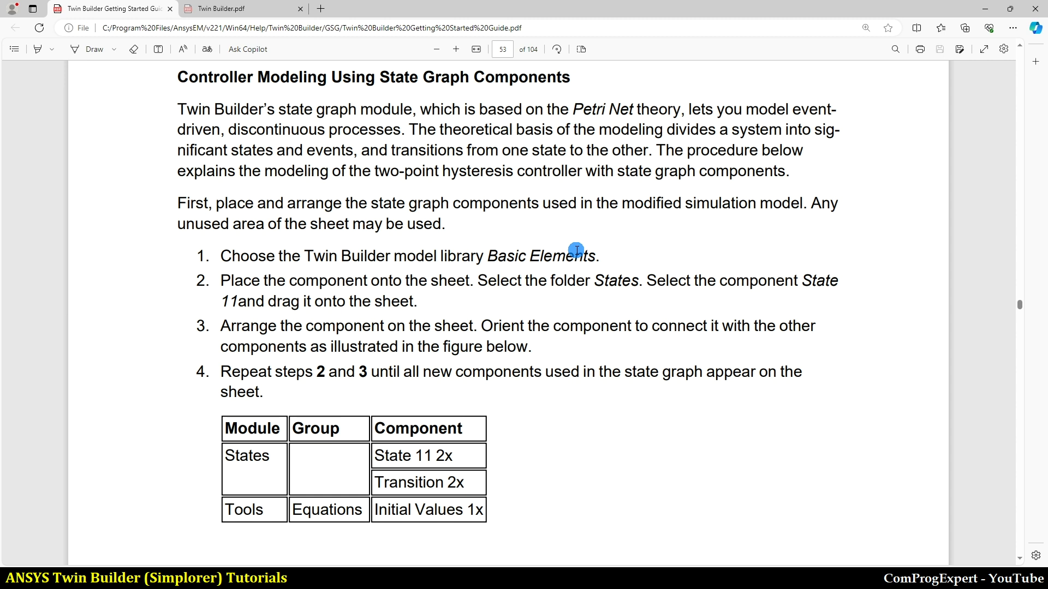
{"action": "scroll", "coordinate": [576, 251], "scroll_direction": "down", "scroll_amount": 2}
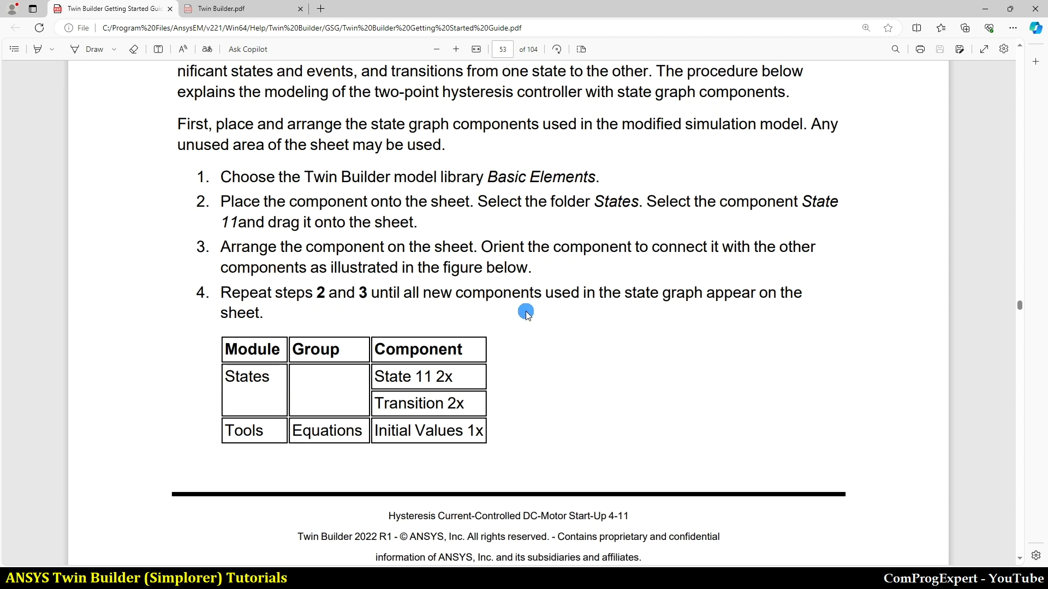
{"action": "scroll", "coordinate": [525, 312], "scroll_direction": "down", "scroll_amount": 4}
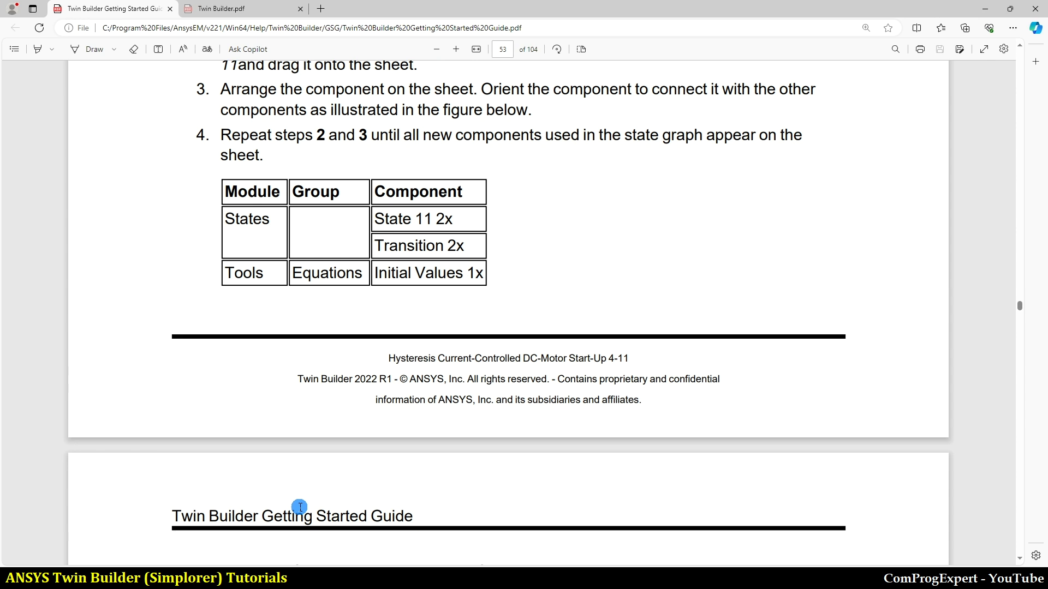
{"action": "scroll", "coordinate": [303, 491], "scroll_direction": "down", "scroll_amount": 10}
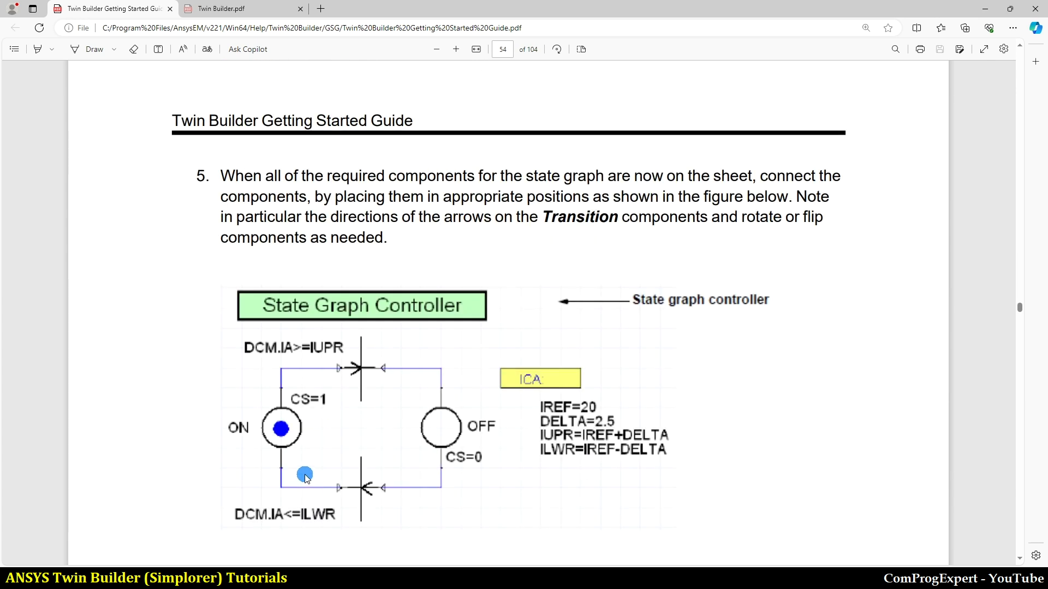
{"action": "scroll", "coordinate": [304, 476], "scroll_direction": "down", "scroll_amount": 2}
Step: Return to Ansys Electronics Desktop, widen the component libraries area and expand the States folder of the Basic Elements library
{"action": "key", "text": "alt+Tab"}
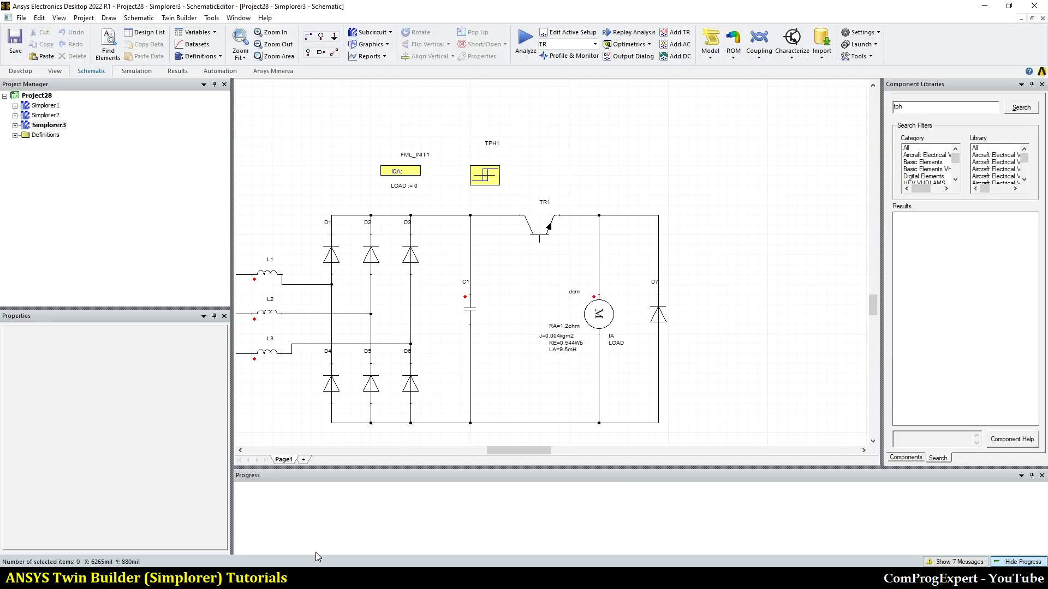
{"action": "left_click", "coordinate": [904, 458]}
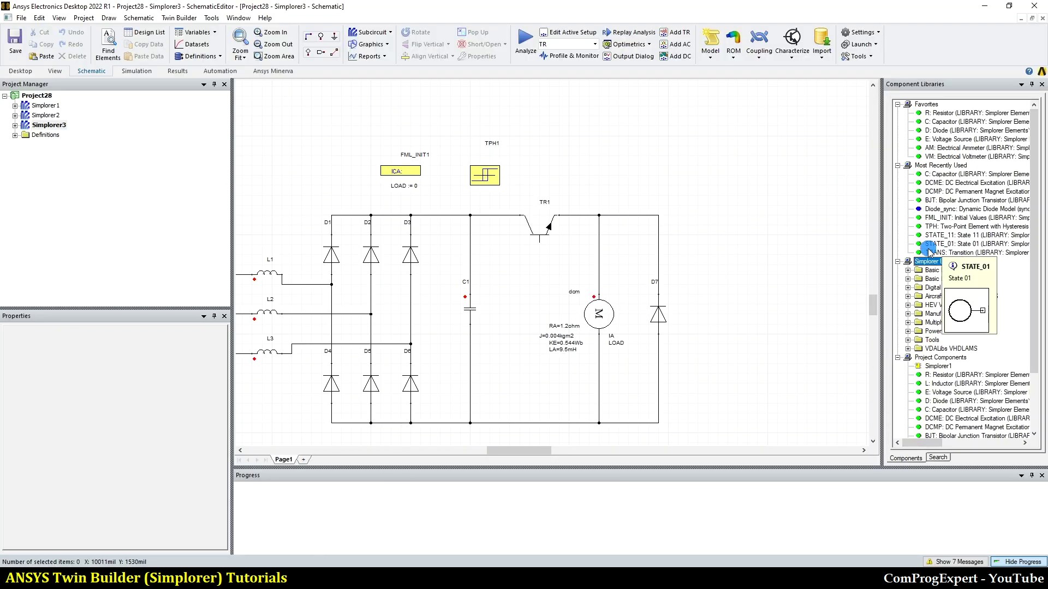
{"action": "left_click_drag", "start_coordinate": [882, 261], "coordinate": [817, 259]}
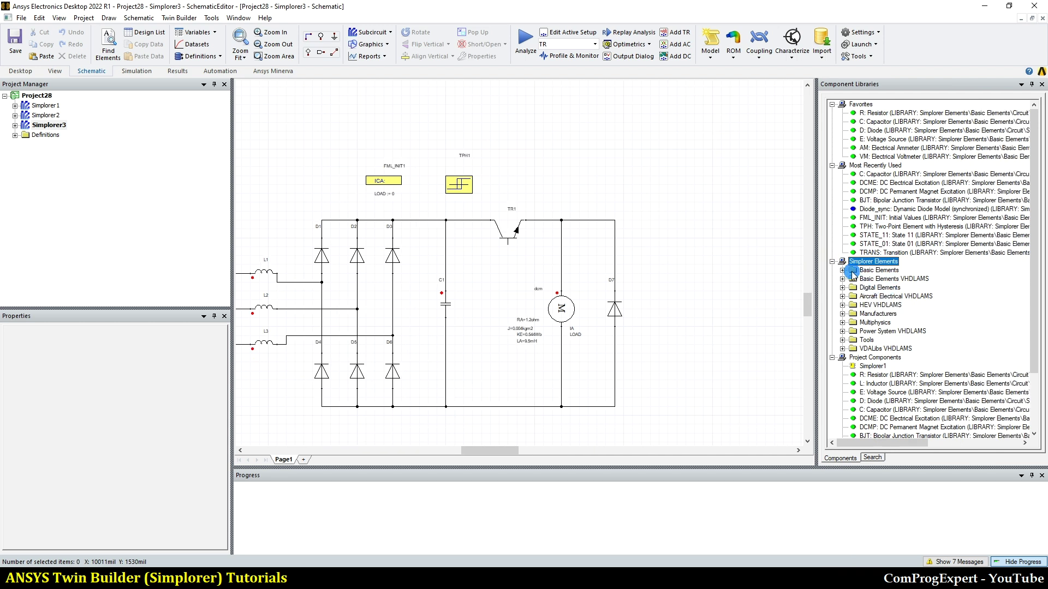
{"action": "left_click", "coordinate": [842, 270]}
{"action": "scroll", "coordinate": [861, 287], "scroll_direction": "down", "scroll_amount": 2}
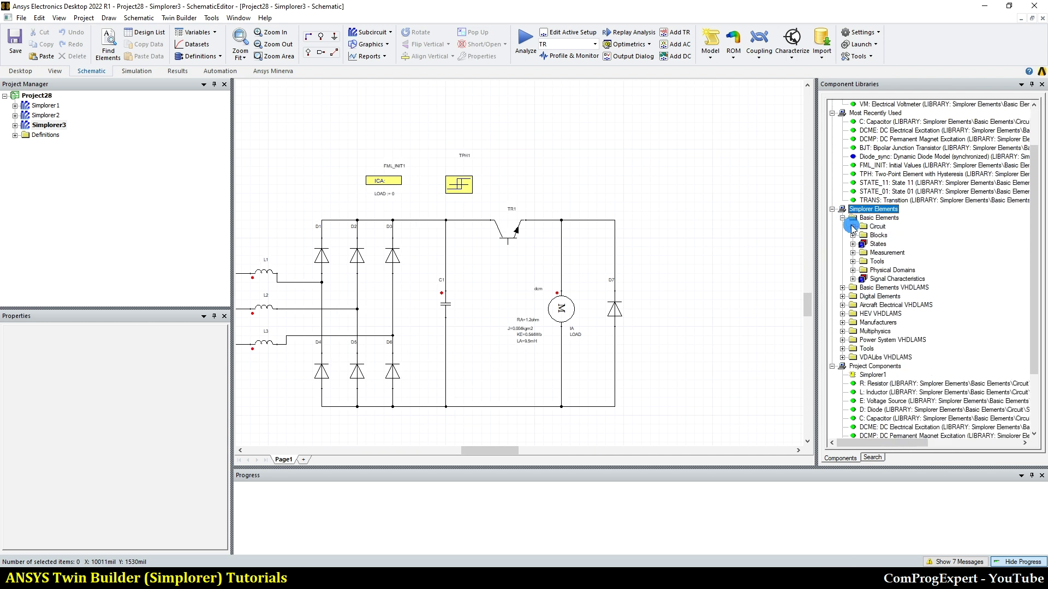
{"action": "left_click", "coordinate": [853, 244]}
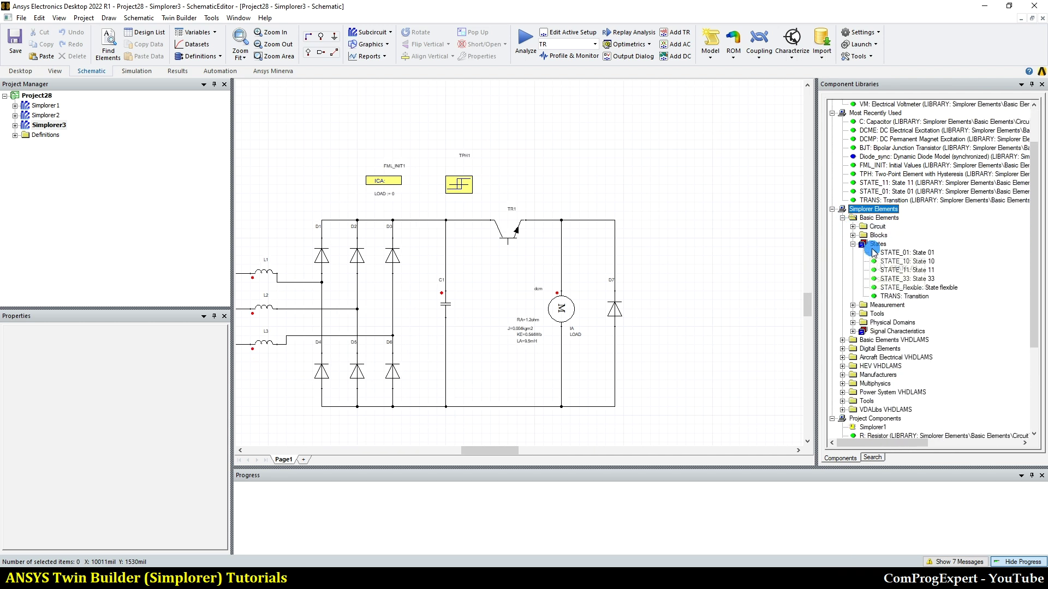
{"action": "mouse_move", "coordinate": [895, 275]}
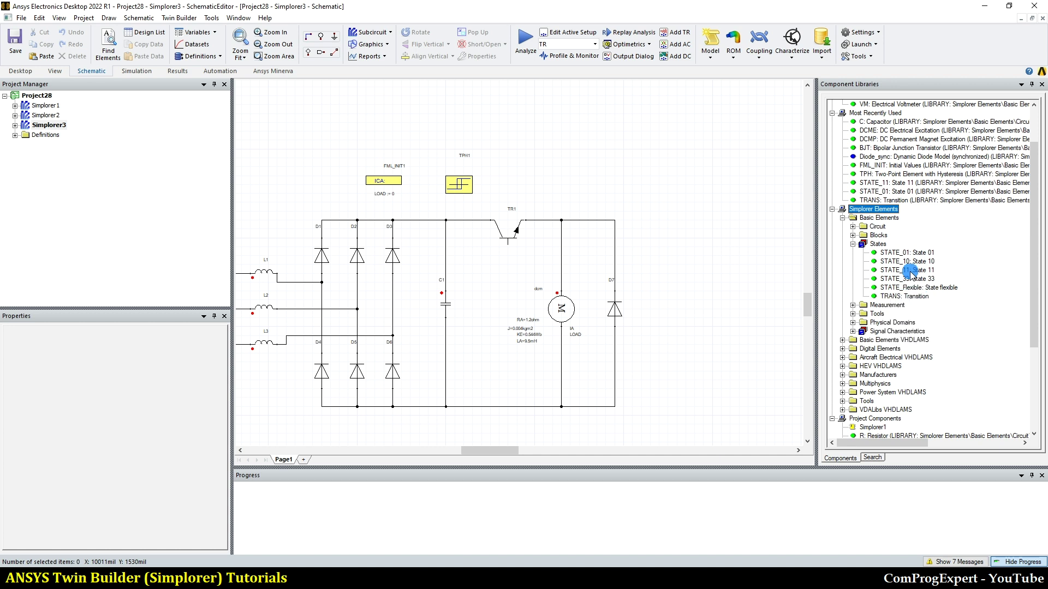
Step: Place one State 11 component in the empty area right of diode D7, rotated 90° so its pins are vertical
{"action": "left_click", "coordinate": [918, 271]}
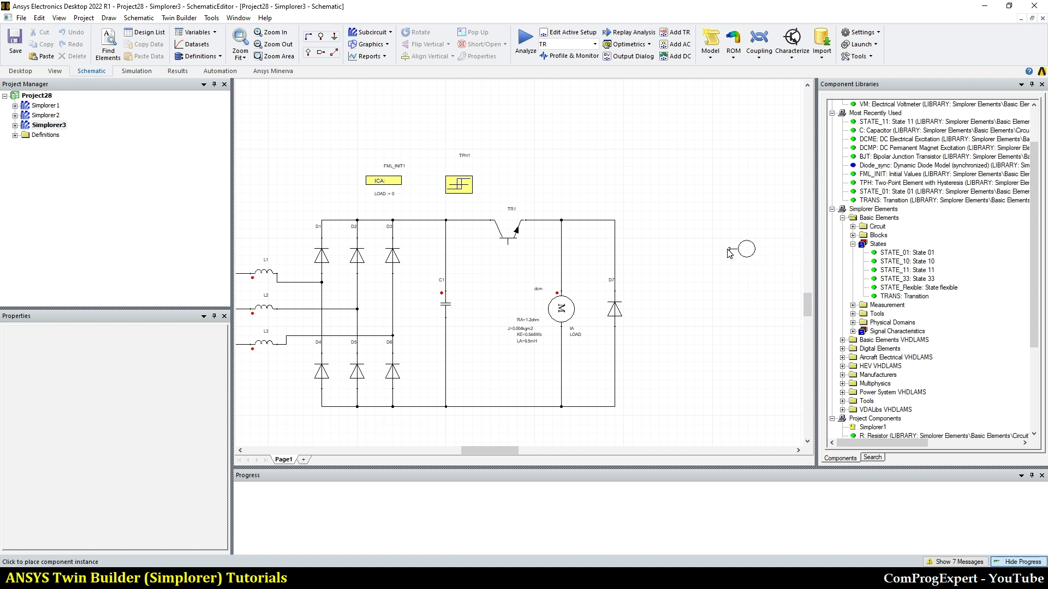
{"action": "left_click", "coordinate": [703, 238]}
{"action": "key", "text": "Escape"}
{"action": "scroll", "coordinate": [769, 255], "scroll_direction": "up", "scroll_amount": 2}
{"action": "left_click_drag", "start_coordinate": [513, 449], "coordinate": [526, 446]}
{"action": "key", "text": "ctrl+r"}
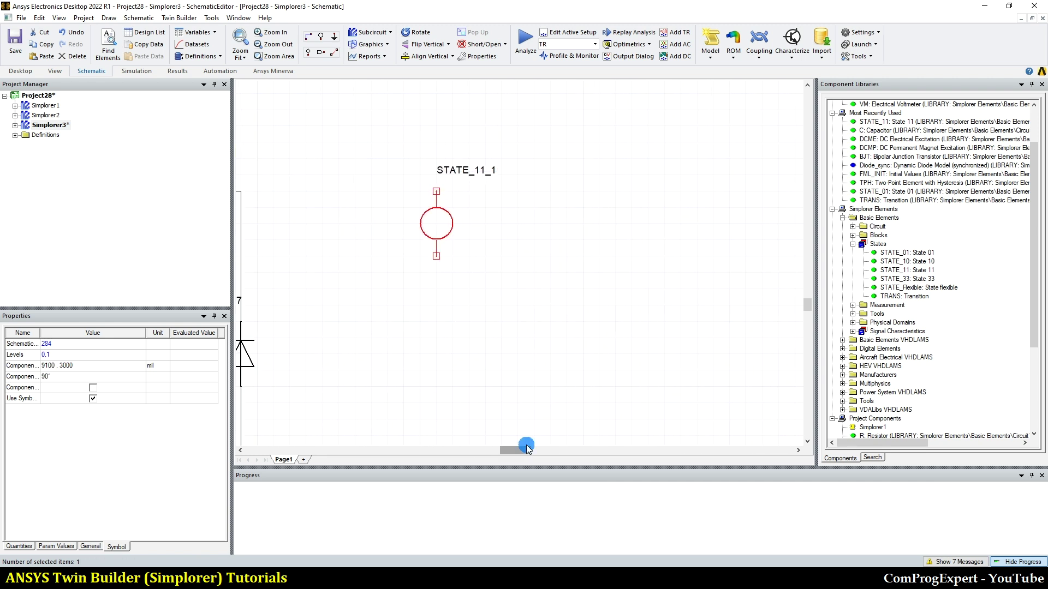
{"action": "left_click_drag", "start_coordinate": [446, 240], "coordinate": [462, 273]}
Step: Copy the State 11 component and paste the duplicate level with it, farther to the right
{"action": "right_click", "coordinate": [455, 261]}
{"action": "left_click", "coordinate": [484, 338]}
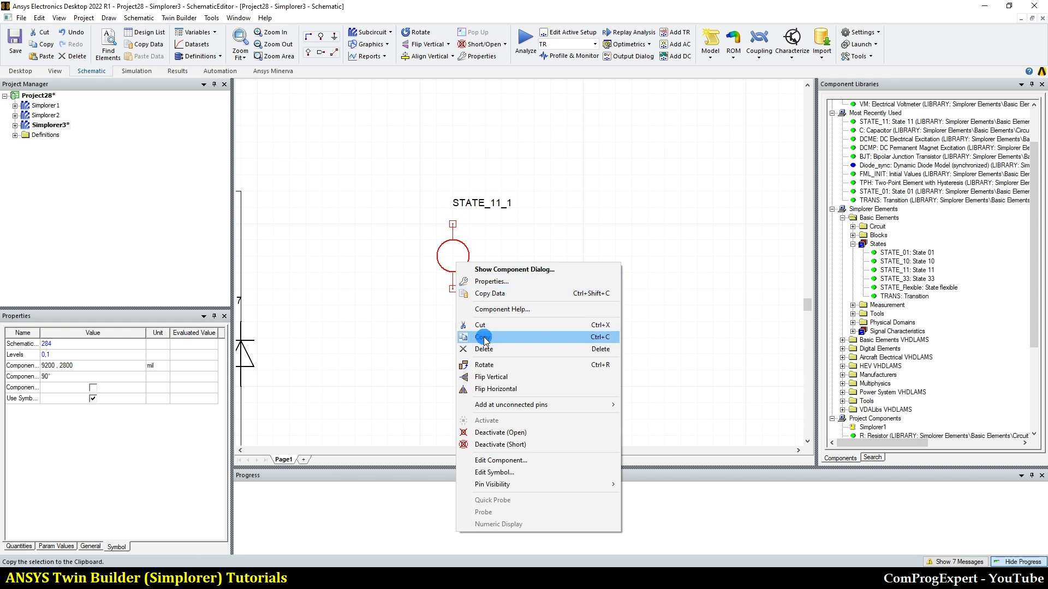
{"action": "right_click", "coordinate": [567, 270]}
{"action": "left_click", "coordinate": [587, 289]}
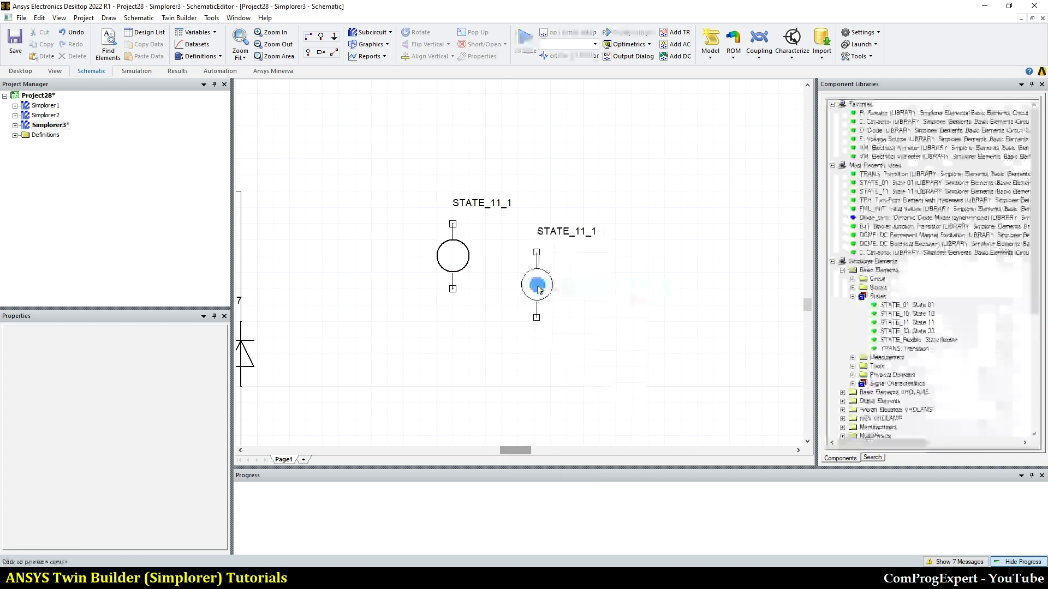
{"action": "left_click", "coordinate": [639, 258]}
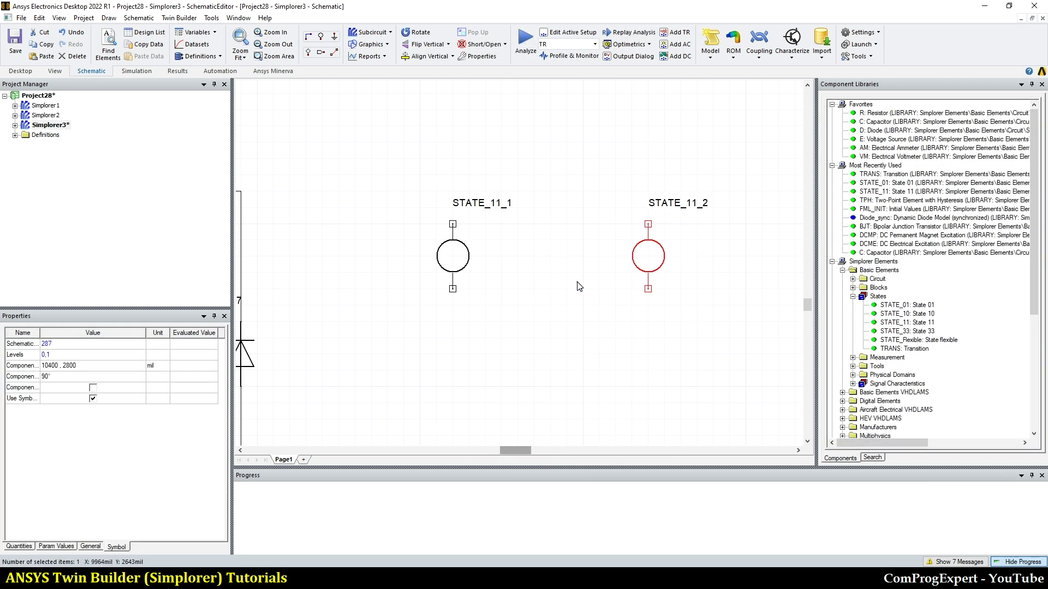
{"action": "left_click", "coordinate": [512, 284]}
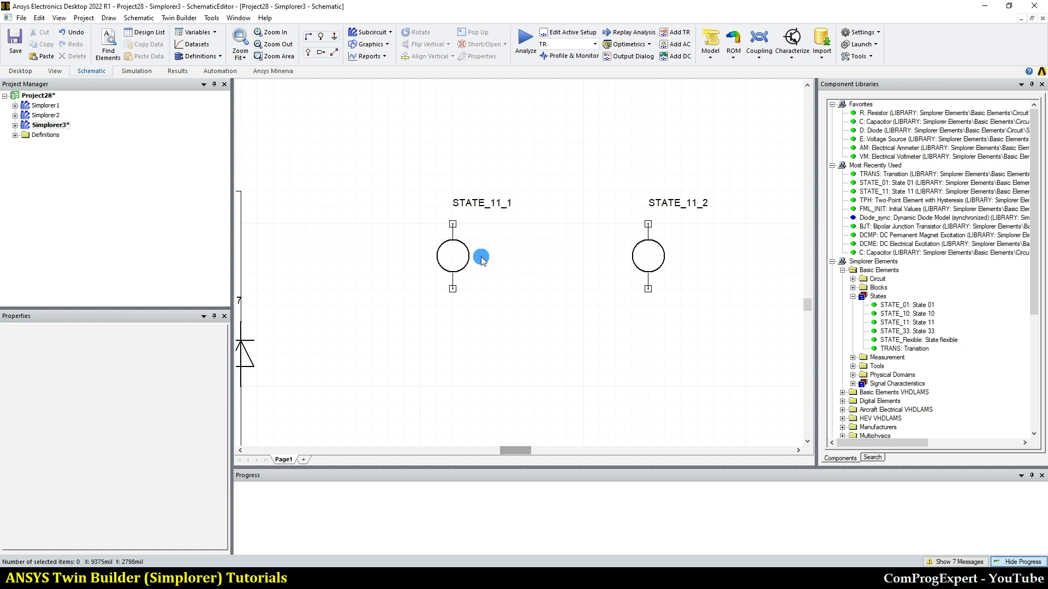
Step: Place two Transition components midway between the two states, one above them and one below
{"action": "left_click", "coordinate": [261, 579]}
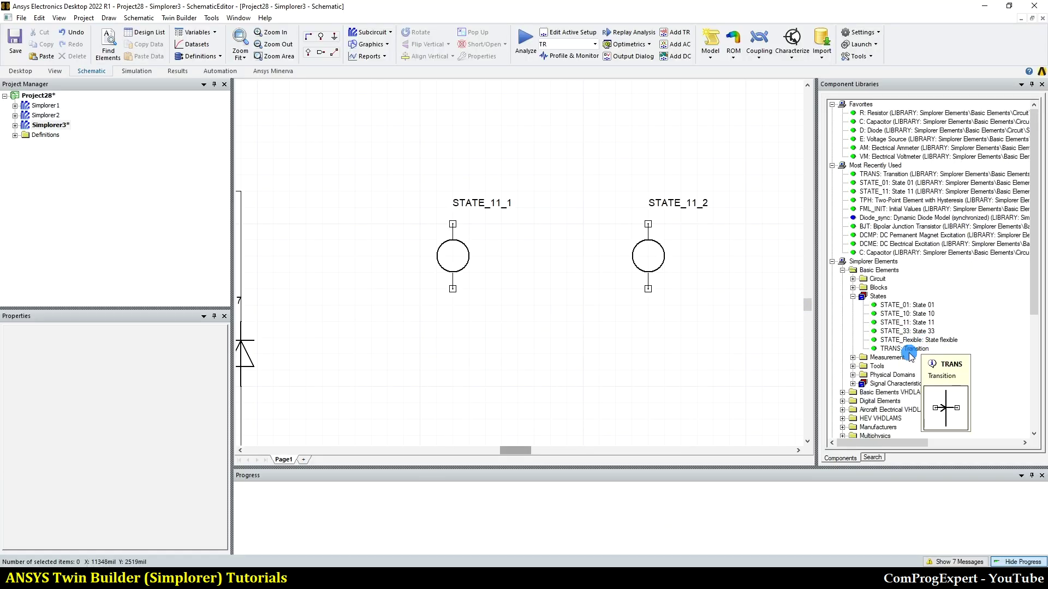
{"action": "left_click", "coordinate": [909, 350]}
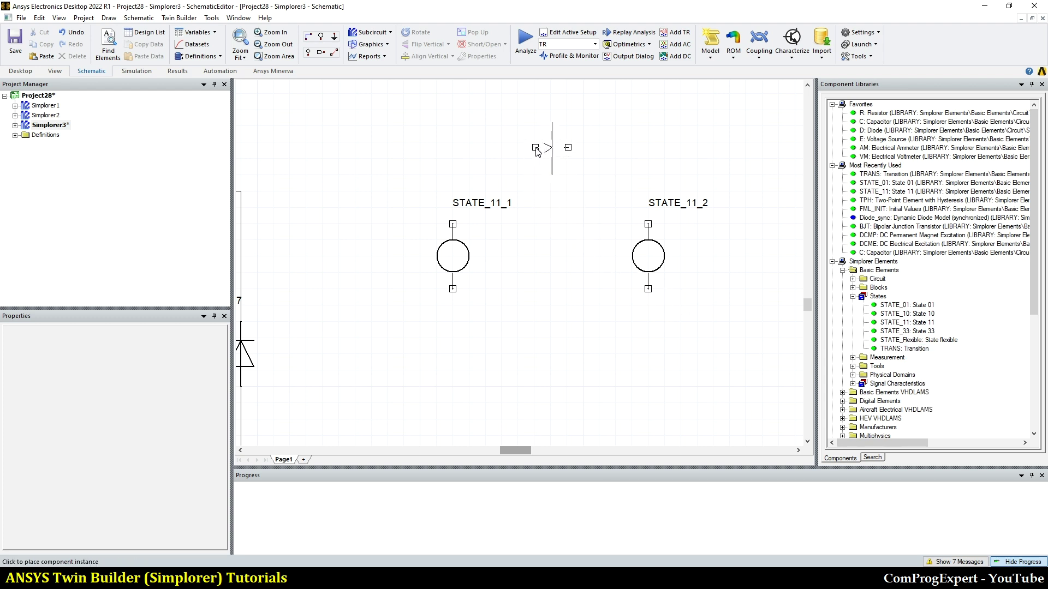
{"action": "left_click", "coordinate": [535, 144]}
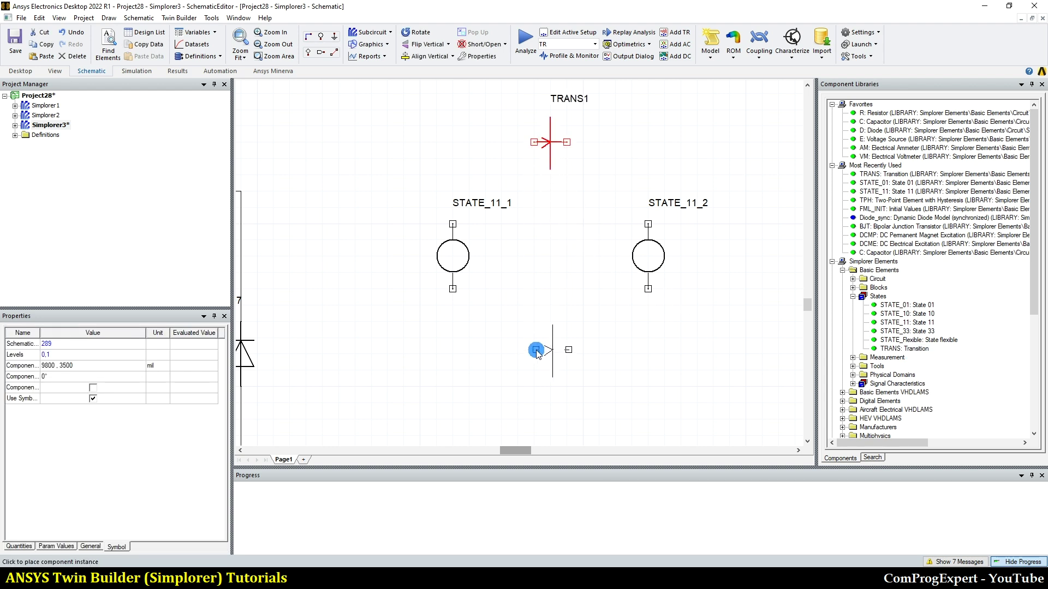
{"action": "left_click", "coordinate": [534, 354]}
{"action": "key", "text": "Escape"}
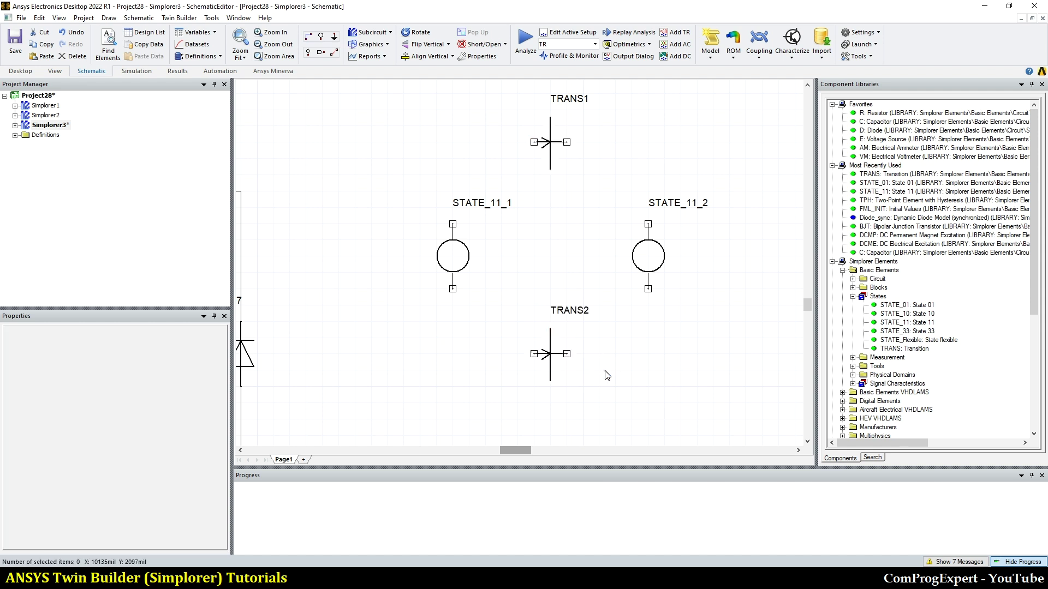
Step: Rotate the lower transition, TRANS2, by 180° so its arrow points left
{"action": "left_click", "coordinate": [600, 371]}
{"action": "left_click", "coordinate": [554, 357]}
{"action": "key", "text": "ctrl+r"}
{"action": "key", "text": "ctrl+r"}
{"action": "left_click", "coordinate": [588, 379]}
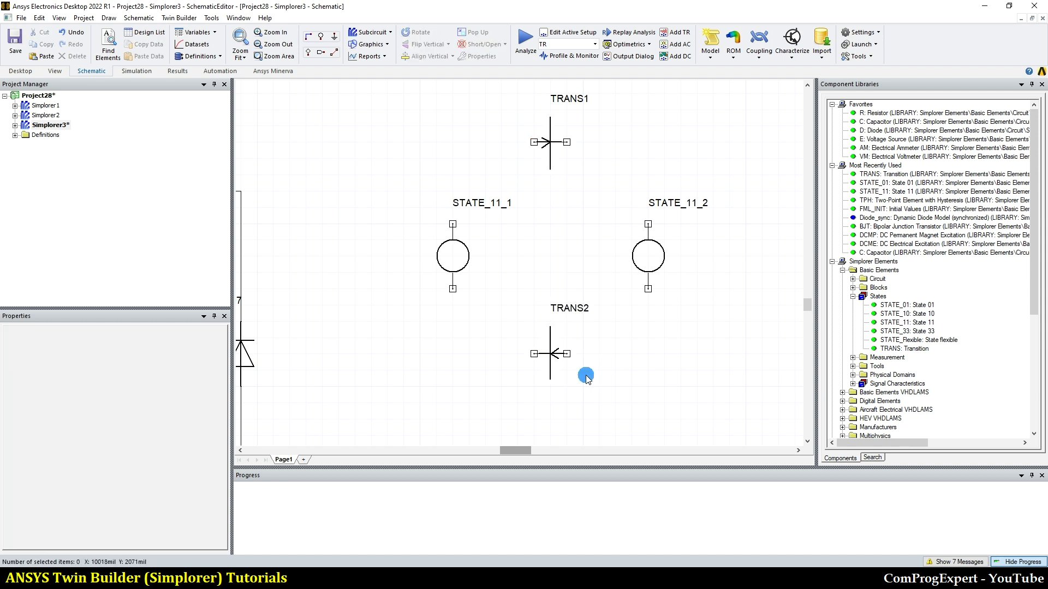
Step: Wire the upper pin of STATE_11_1 to TRANS1's input and TRANS1's output to the upper pin of STATE_11_2
{"action": "left_click", "coordinate": [461, 226]}
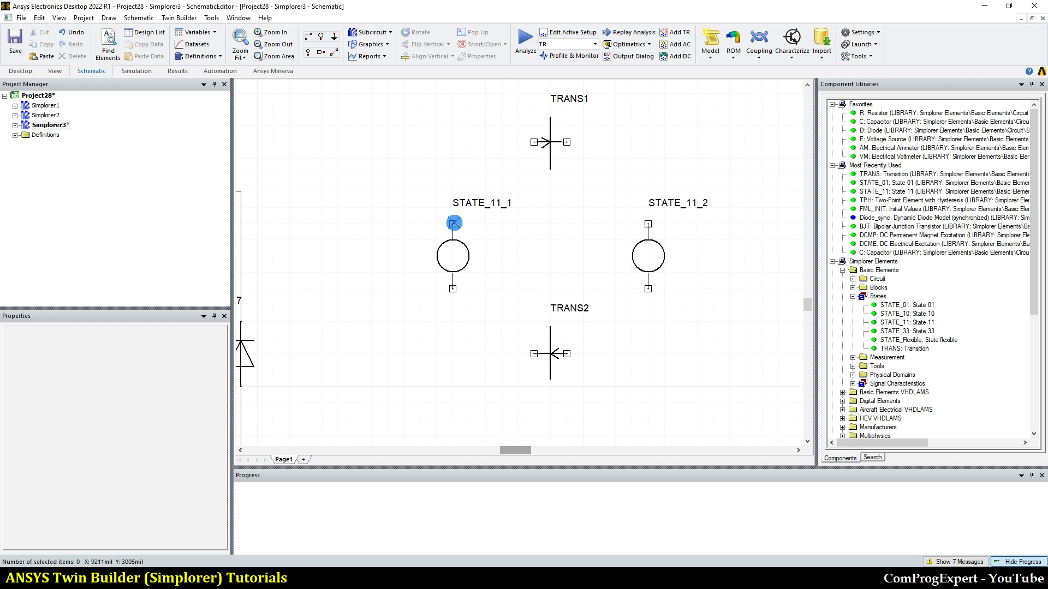
{"action": "left_click", "coordinate": [542, 143]}
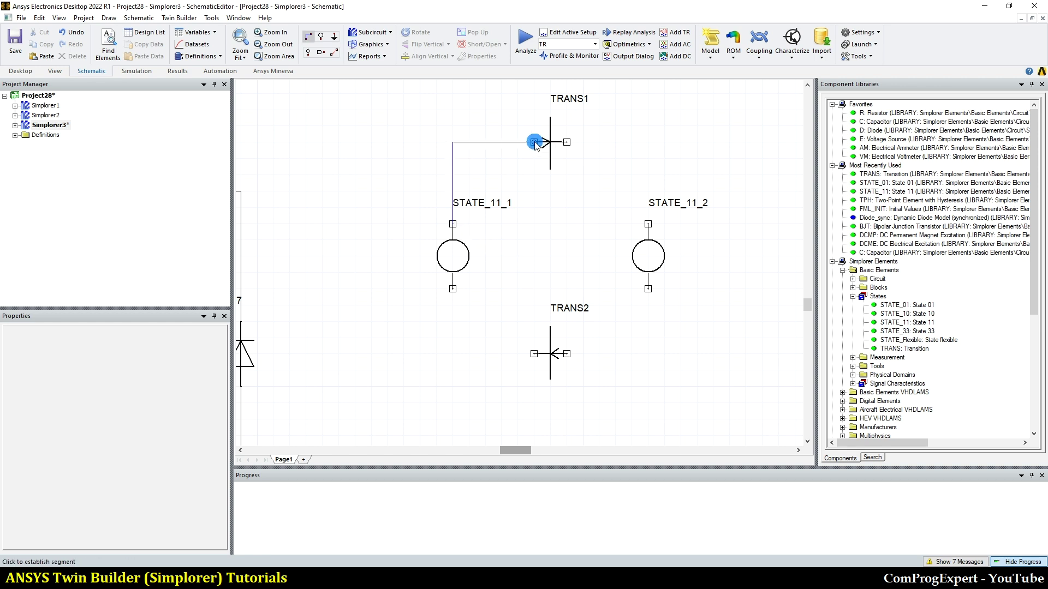
{"action": "left_click", "coordinate": [566, 141]}
{"action": "left_click", "coordinate": [647, 142]}
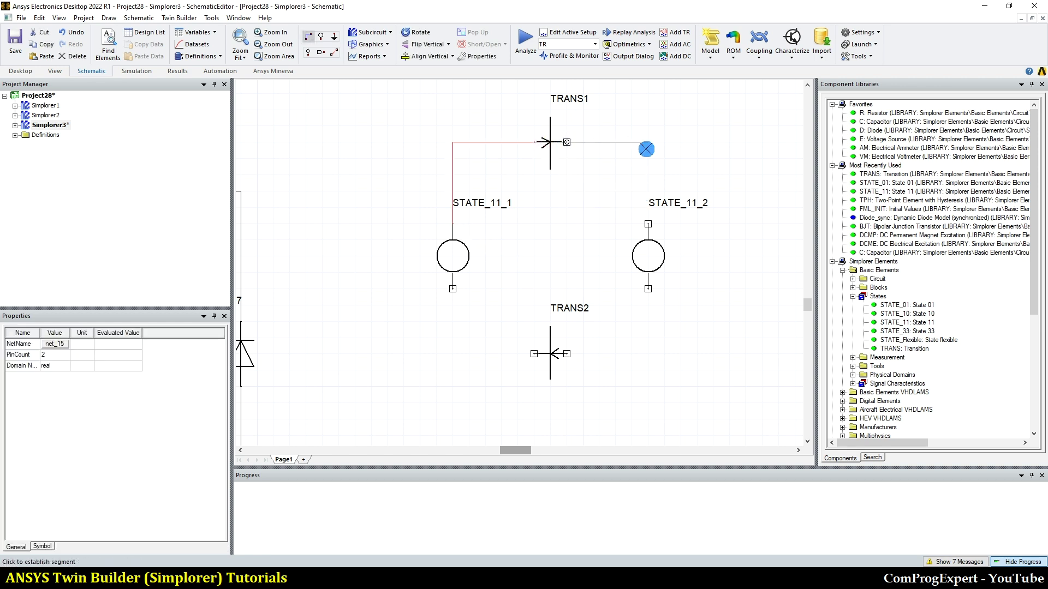
{"action": "left_click", "coordinate": [648, 224]}
Step: Wire the lower pin of STATE_11_2 to TRANS2's input and TRANS2's output to the lower pin of STATE_11_1
{"action": "left_click", "coordinate": [661, 289]}
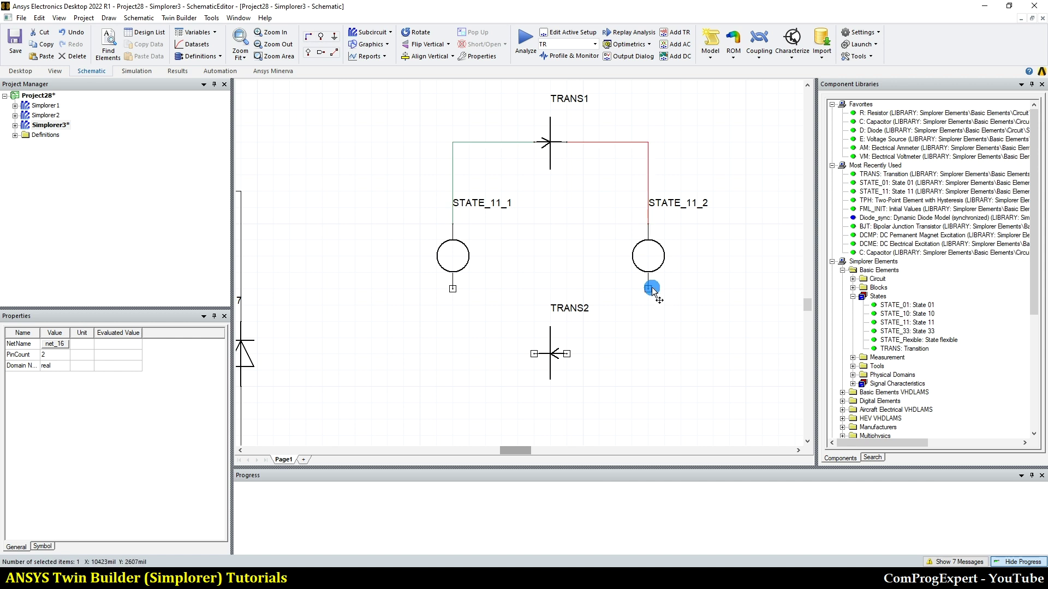
{"action": "left_click", "coordinate": [653, 355]}
{"action": "left_click", "coordinate": [567, 354]}
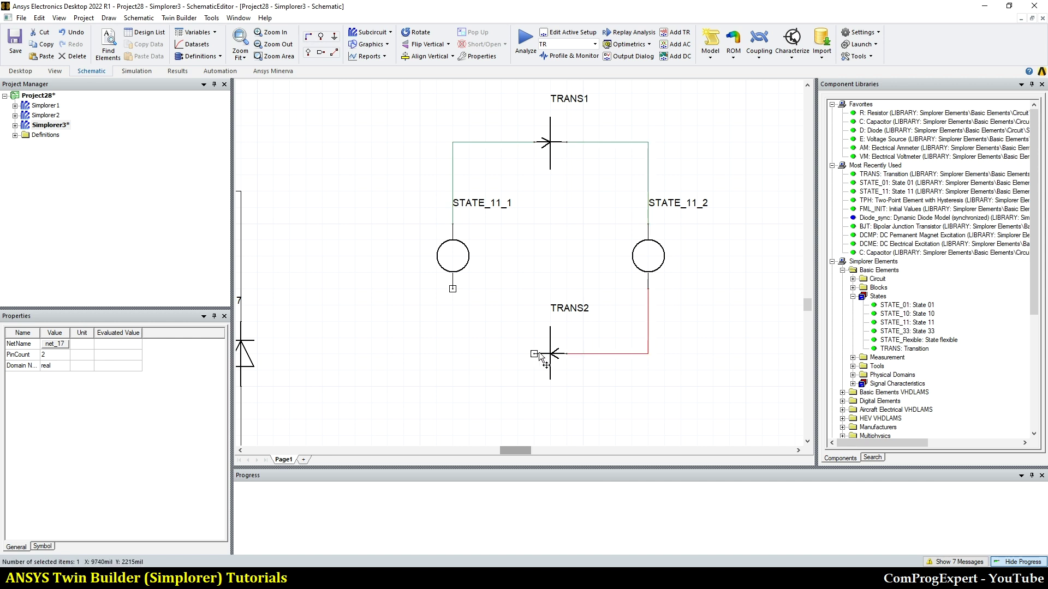
{"action": "left_click", "coordinate": [455, 354]}
{"action": "left_click", "coordinate": [453, 288]}
{"action": "key", "text": "Escape"}
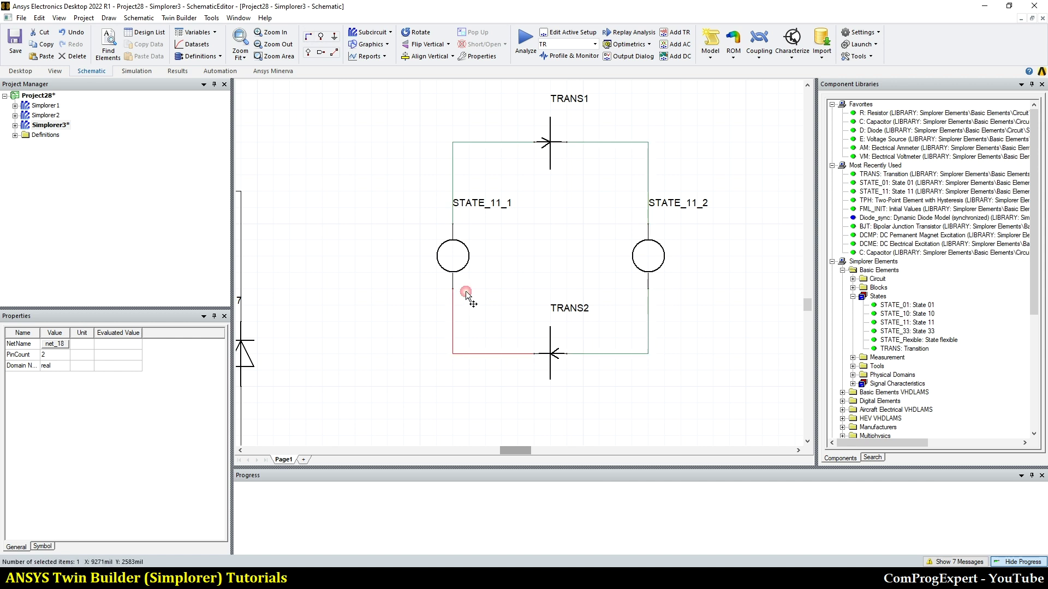
Step: Move STATE_11_2 slightly upward and tidy the leftover wire stub at the loop's upper corner beside it
{"action": "left_click_drag", "start_coordinate": [644, 264], "coordinate": [645, 248]}
{"action": "left_click_drag", "start_coordinate": [594, 189], "coordinate": [605, 143]}
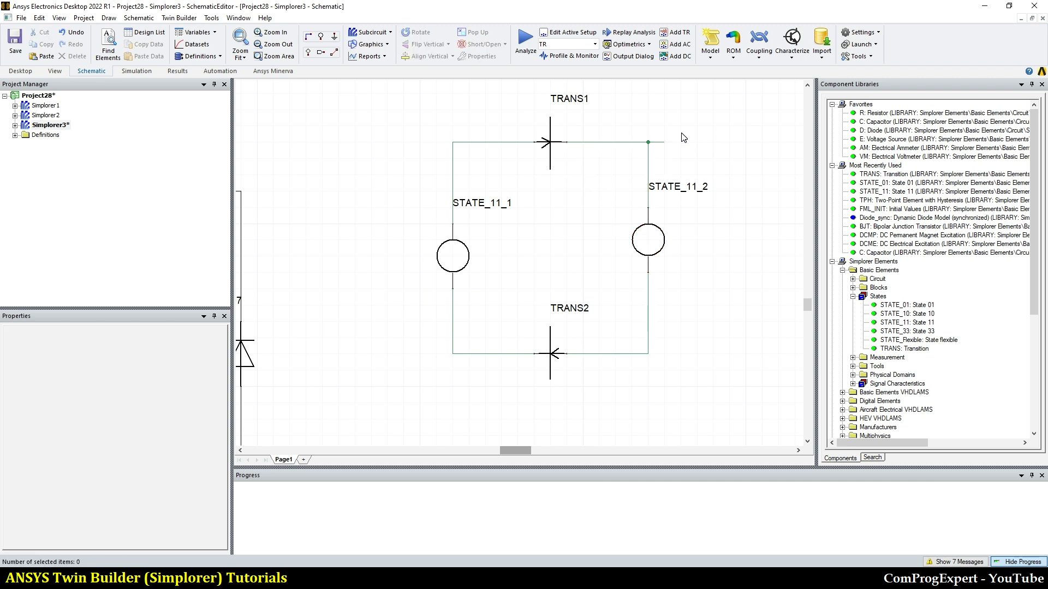
{"action": "left_click", "coordinate": [663, 146]}
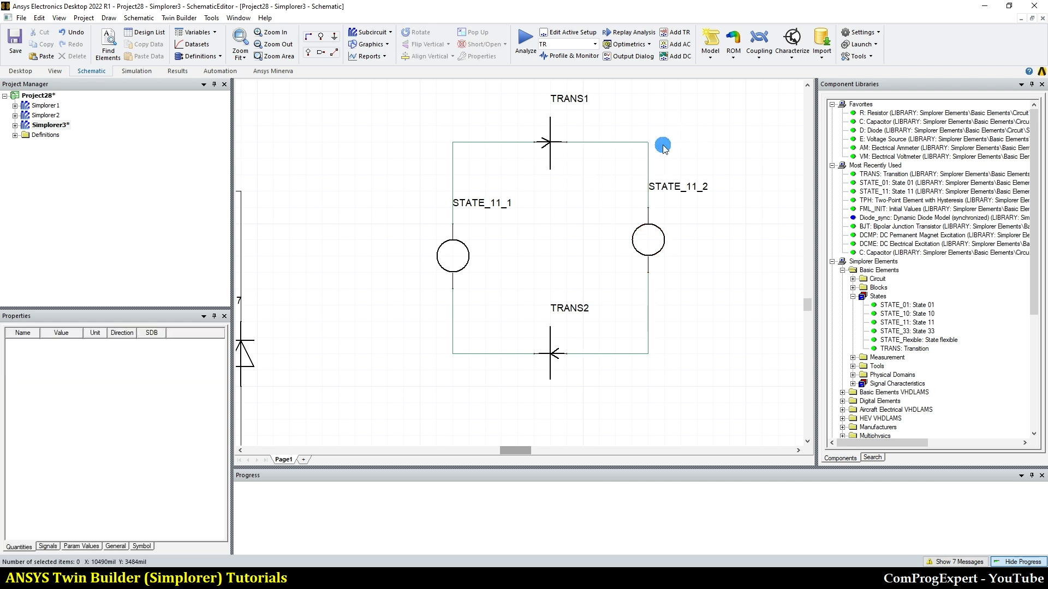
Step: Rename STATE_11_1 as ON and move its name label to the left of the state circle
{"action": "left_click", "coordinate": [461, 254]}
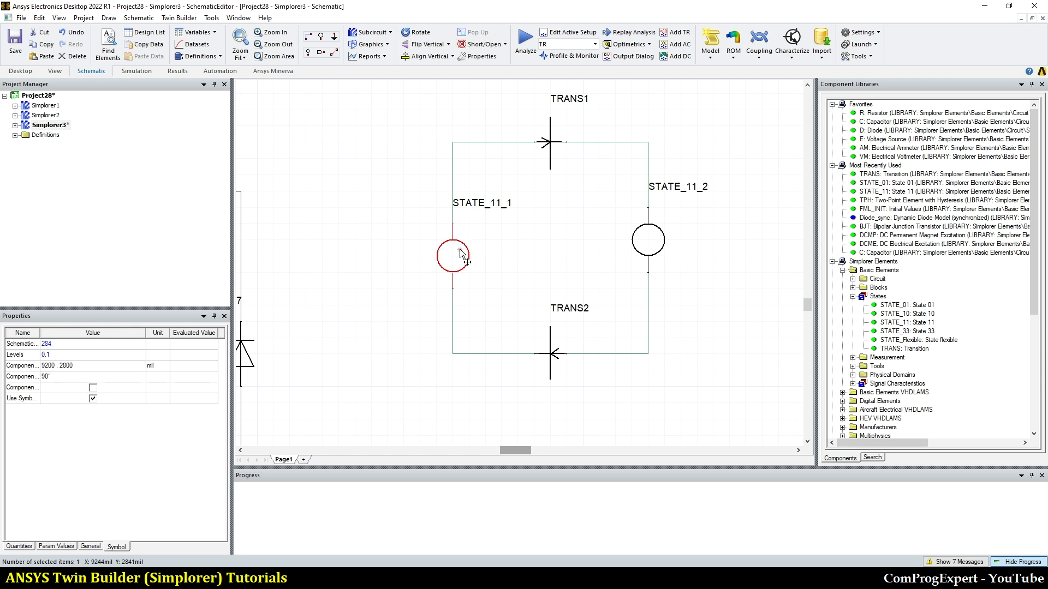
{"action": "double_click", "coordinate": [462, 254]}
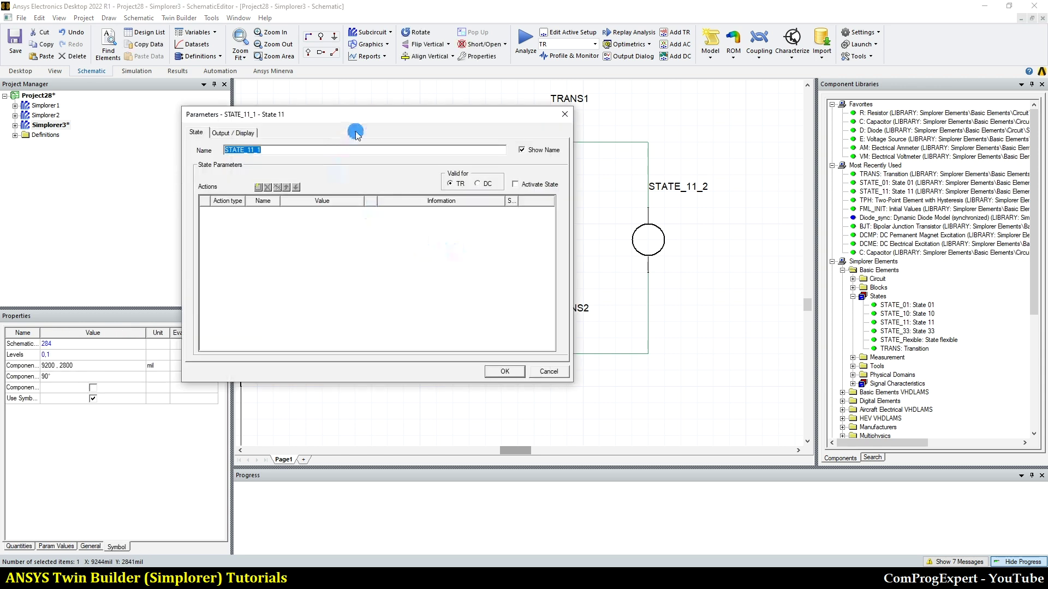
{"action": "left_click_drag", "start_coordinate": [355, 117], "coordinate": [404, 122]}
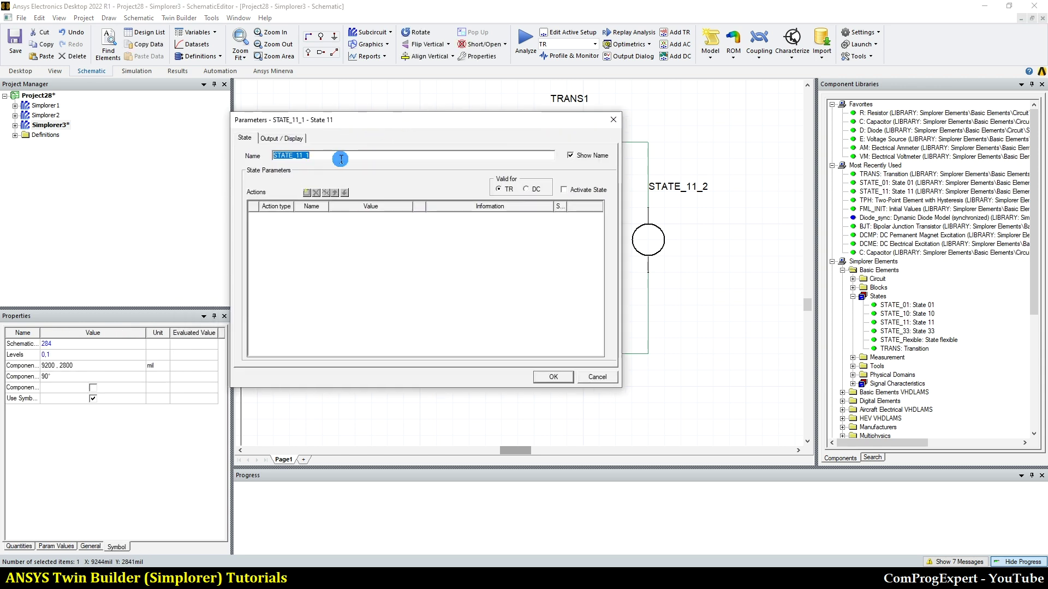
{"action": "type", "text": "O"}
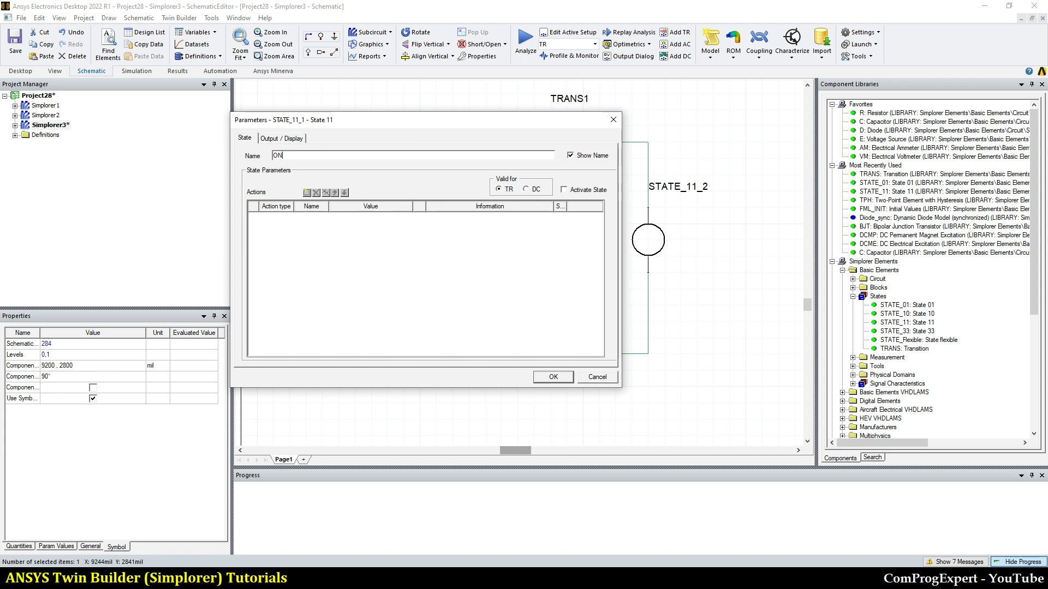
{"action": "type", "text": "N"}
{"action": "key", "text": "Return"}
{"action": "left_click", "coordinate": [340, 160]}
{"action": "left_click_drag", "start_coordinate": [470, 202], "coordinate": [423, 234]}
{"action": "left_click", "coordinate": [509, 252]}
Step: Rename STATE_11_2 as OFF and move its name label to the upper right of the state circle
{"action": "double_click", "coordinate": [649, 240]}
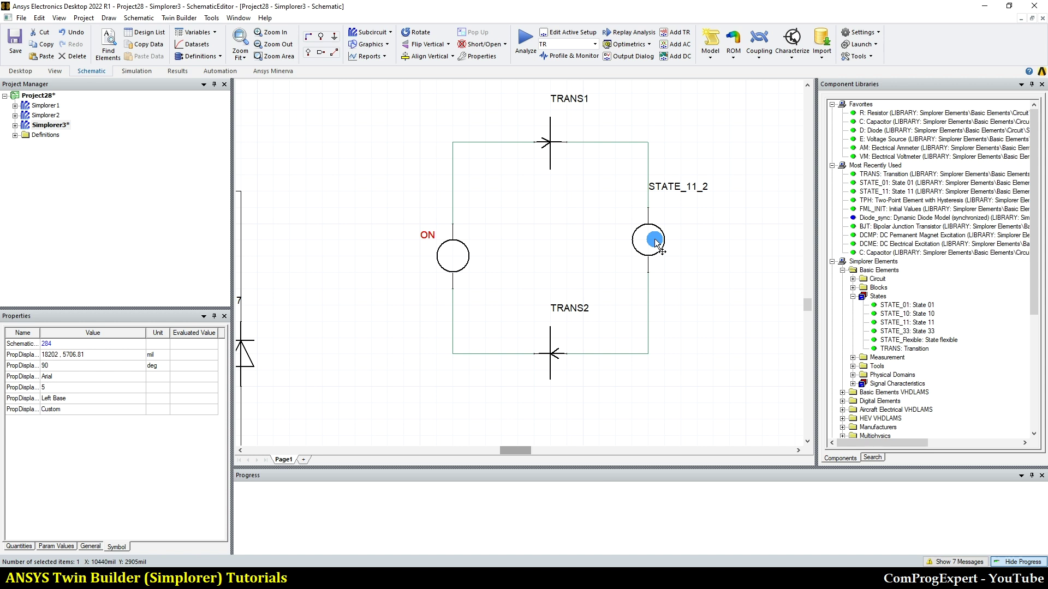
{"action": "double_click", "coordinate": [305, 157]}
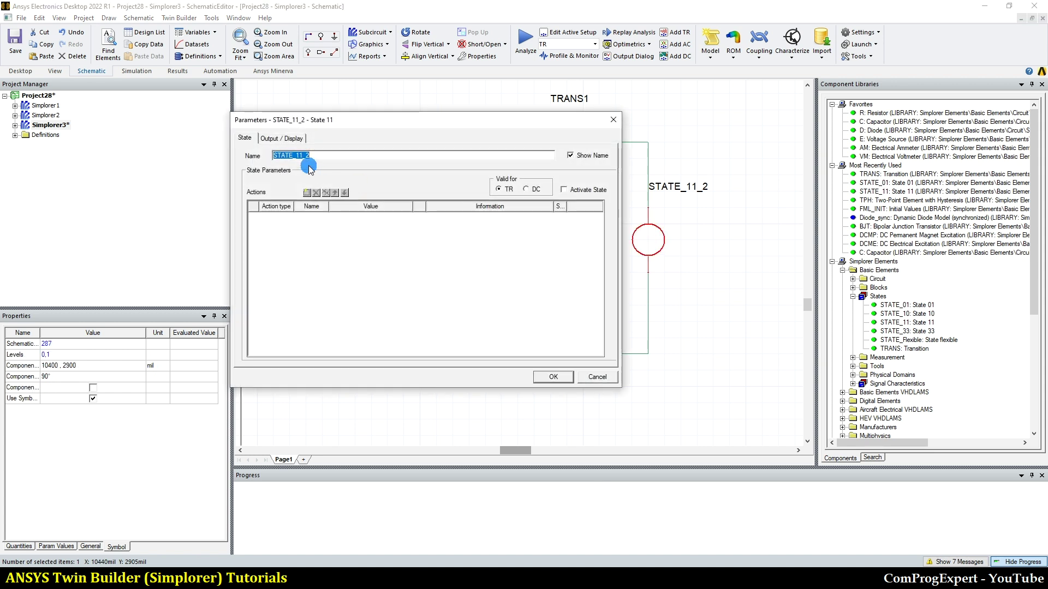
{"action": "type", "text": "OFF"}
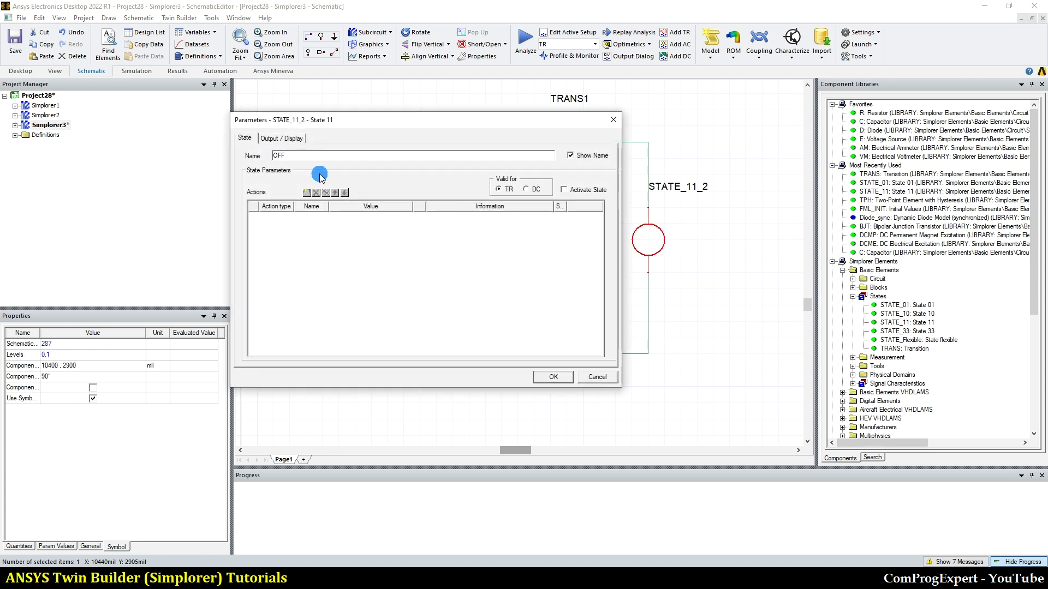
{"action": "left_click", "coordinate": [552, 376]}
{"action": "left_click", "coordinate": [684, 217]}
{"action": "left_click_drag", "start_coordinate": [664, 190], "coordinate": [681, 222]}
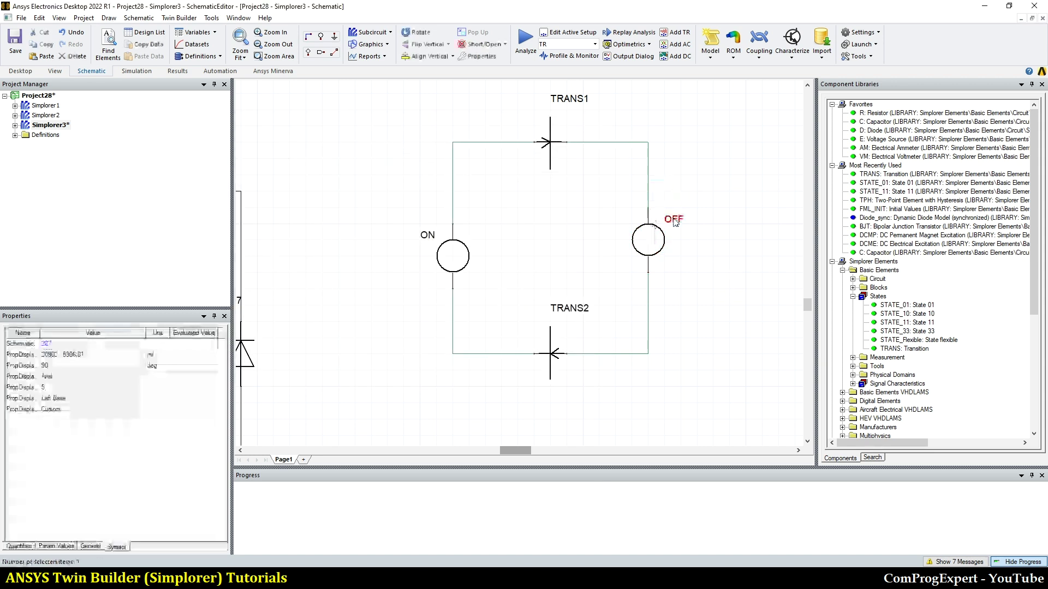
Step: Open the ON state's parameters, switch to the Getting Started Guide PDF and examine the state graph figure and its component property instructions
{"action": "double_click", "coordinate": [457, 257]}
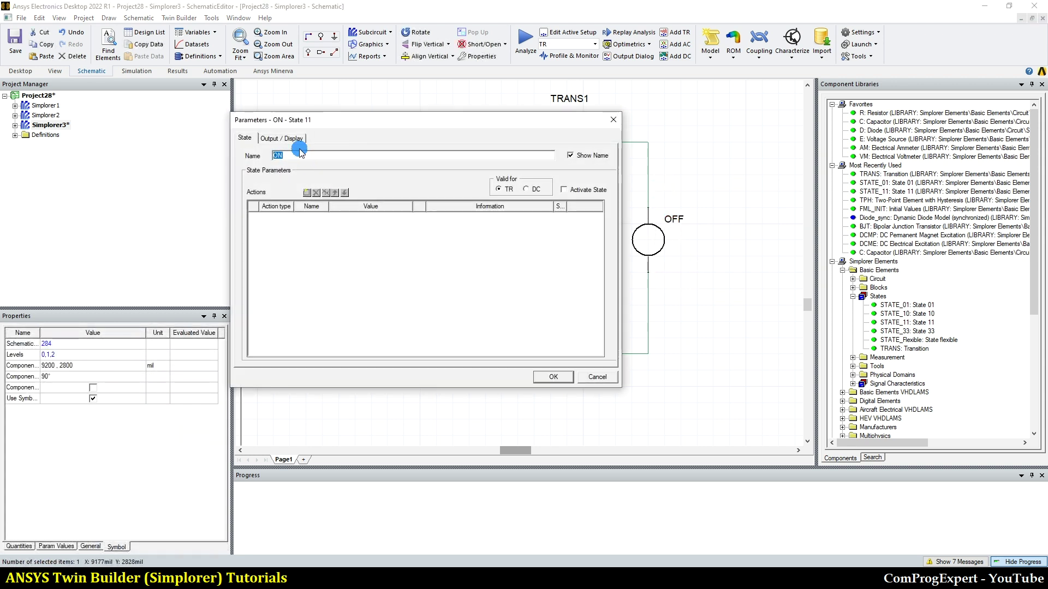
{"action": "left_click", "coordinate": [251, 571]}
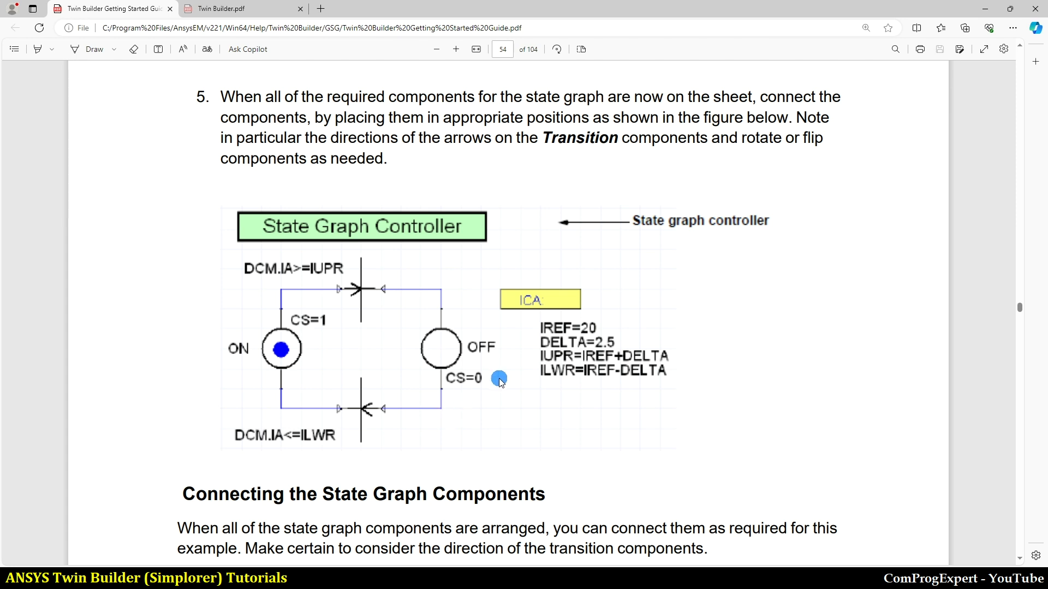
{"action": "scroll", "coordinate": [588, 322], "scroll_direction": "down", "scroll_amount": 2}
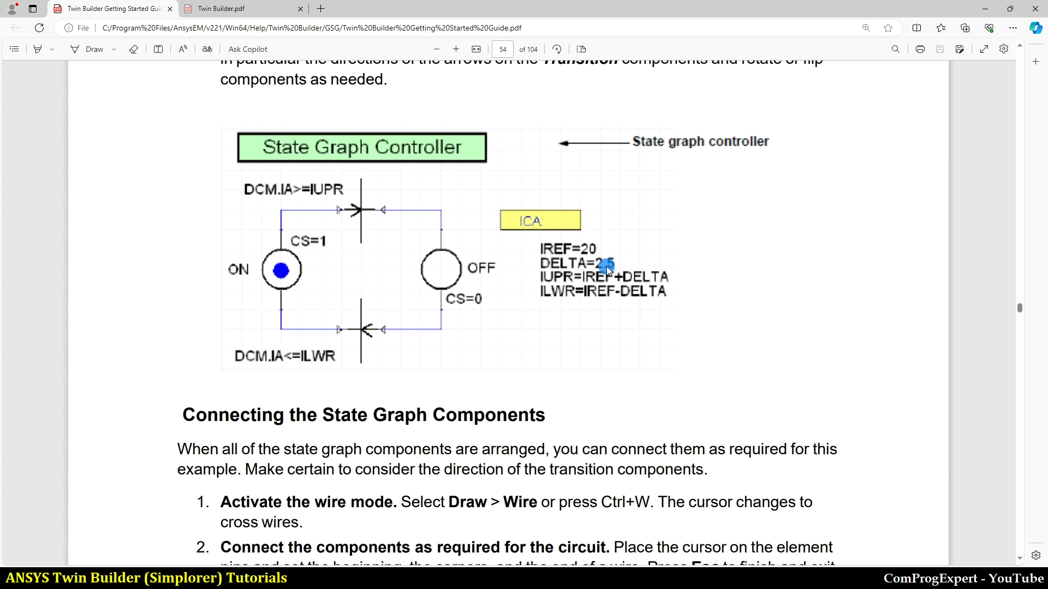
{"action": "scroll", "coordinate": [607, 266], "scroll_direction": "down", "scroll_amount": 10}
{"action": "scroll", "coordinate": [606, 268], "scroll_direction": "down", "scroll_amount": 20}
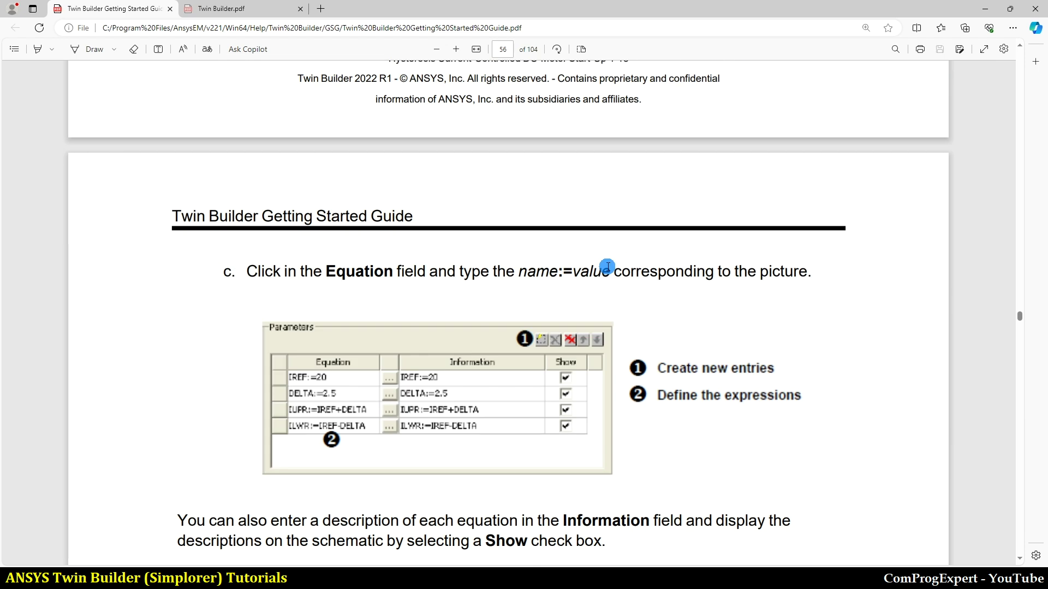
{"action": "scroll", "coordinate": [607, 266], "scroll_direction": "down", "scroll_amount": 20}
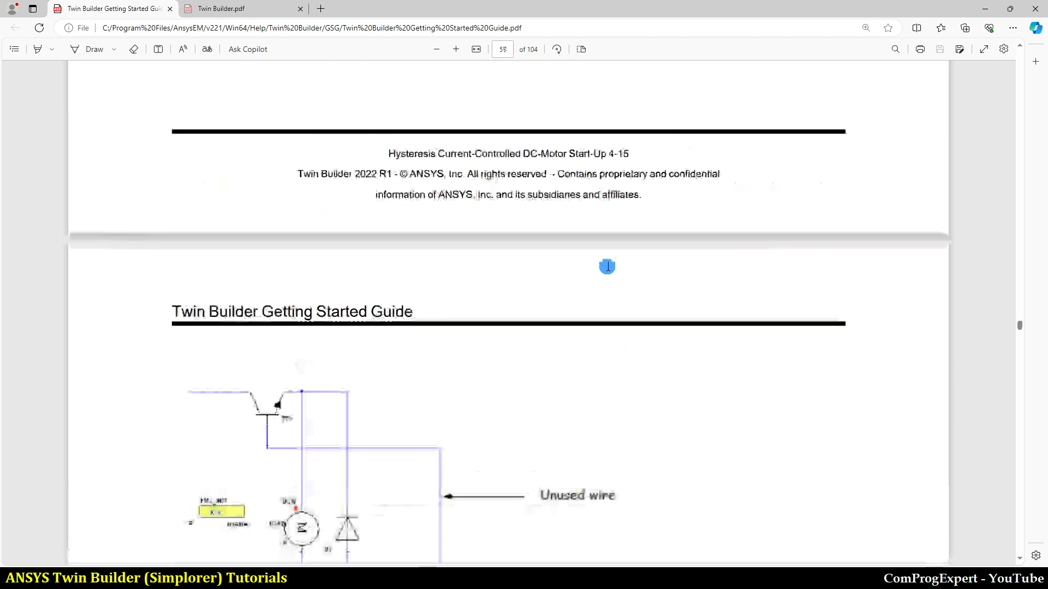
{"action": "scroll", "coordinate": [607, 266], "scroll_direction": "up", "scroll_amount": 2}
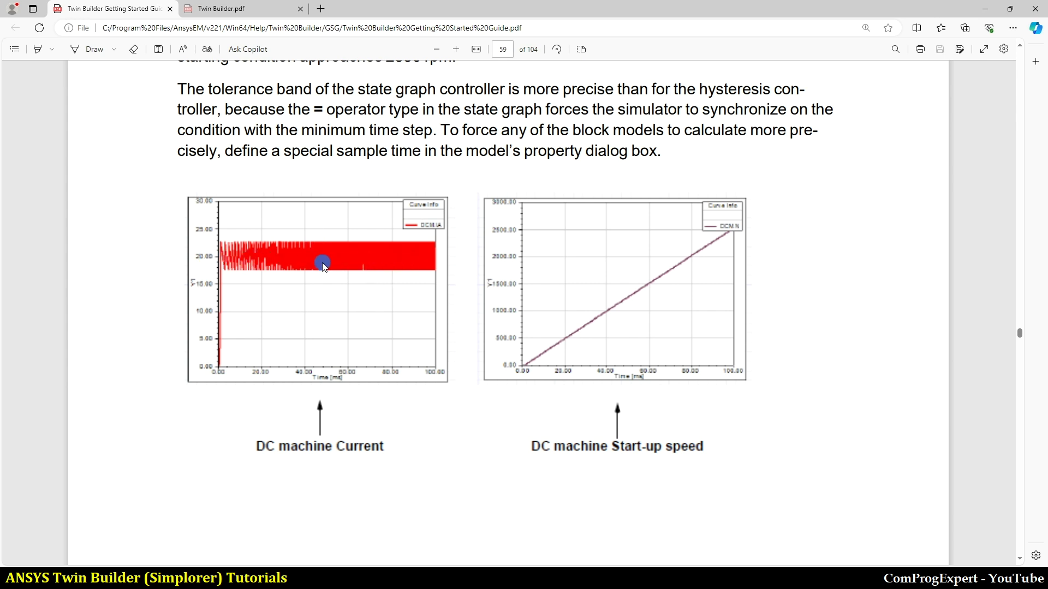
{"action": "scroll", "coordinate": [321, 276], "scroll_direction": "up", "scroll_amount": 20}
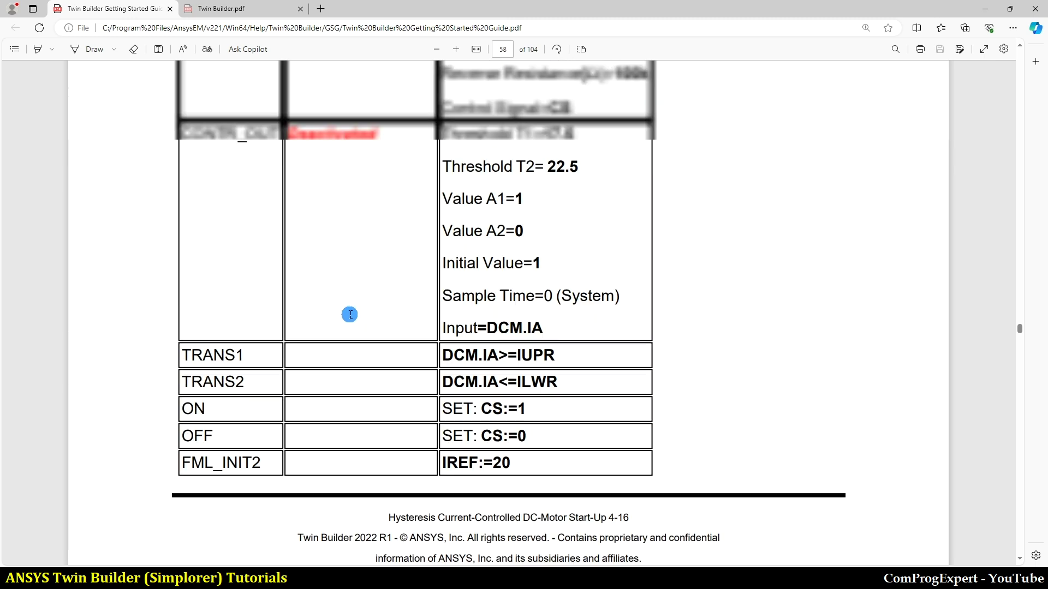
{"action": "scroll", "coordinate": [350, 314], "scroll_direction": "up", "scroll_amount": 20}
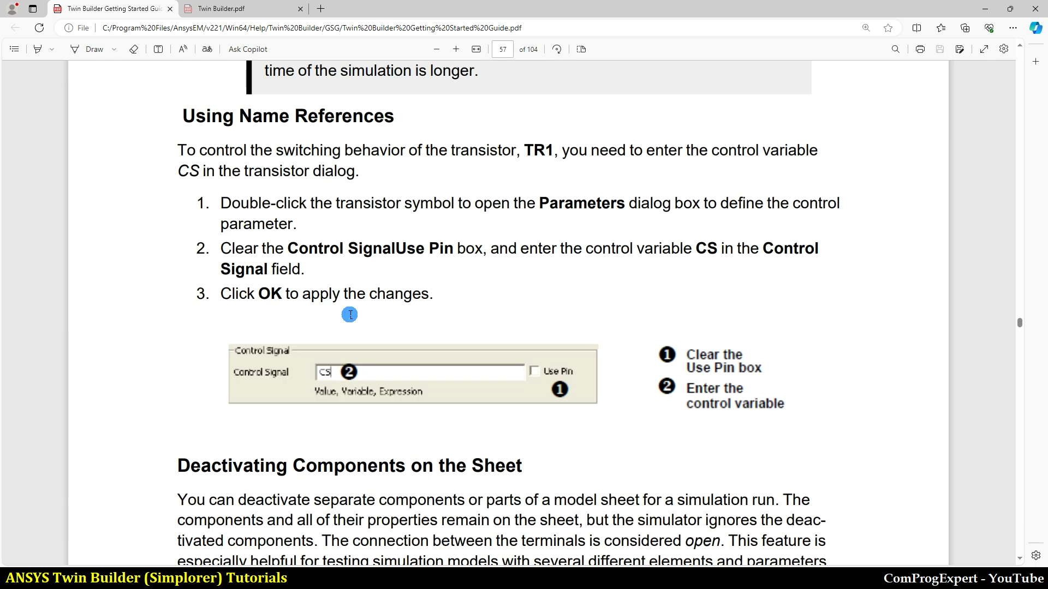
{"action": "scroll", "coordinate": [349, 314], "scroll_direction": "up", "scroll_amount": 20}
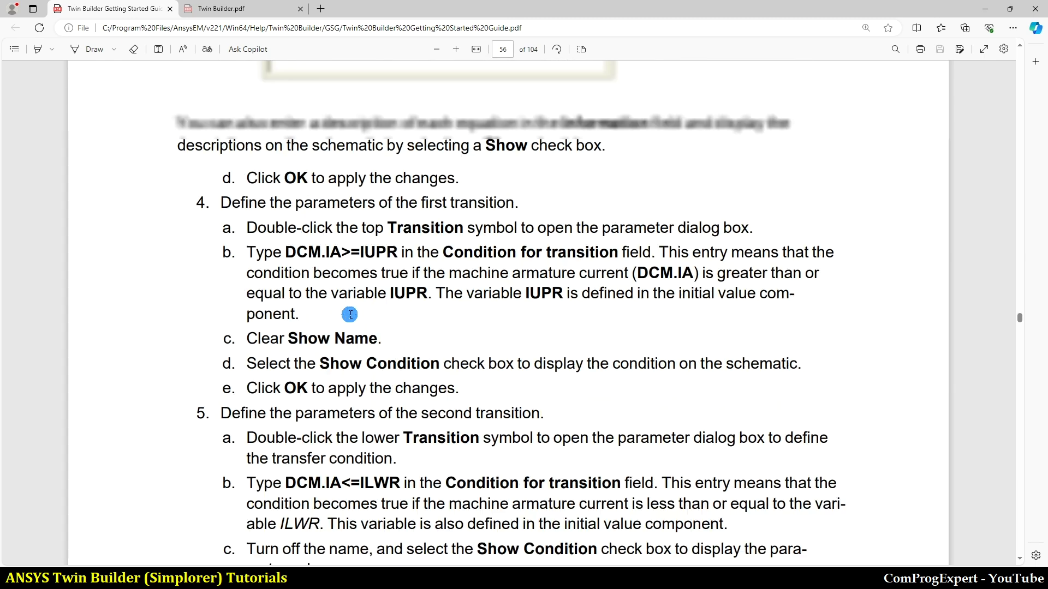
{"action": "scroll", "coordinate": [350, 314], "scroll_direction": "up", "scroll_amount": 20}
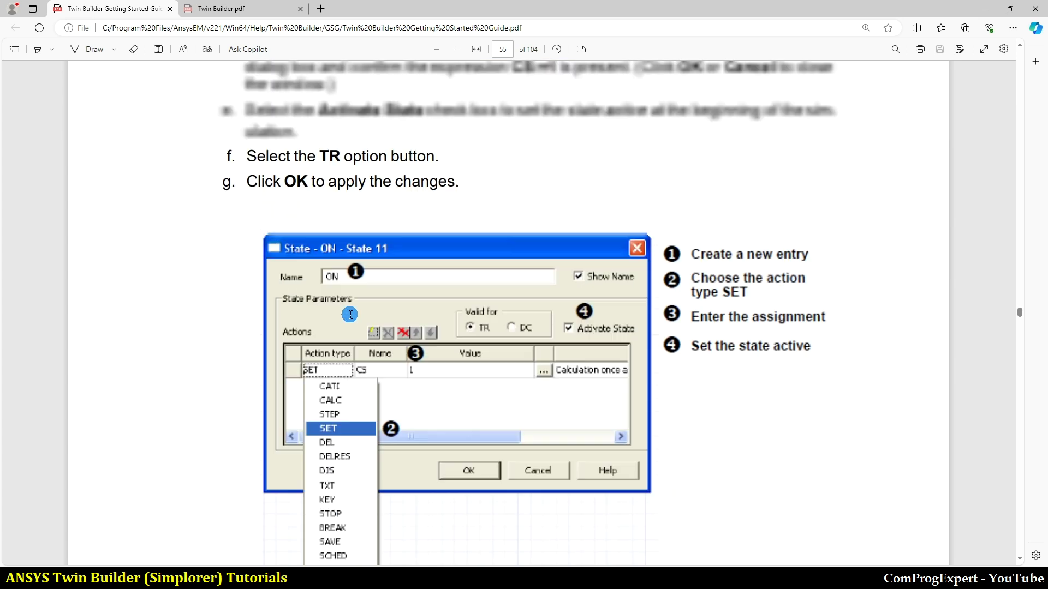
{"action": "scroll", "coordinate": [350, 315], "scroll_direction": "up", "scroll_amount": 7}
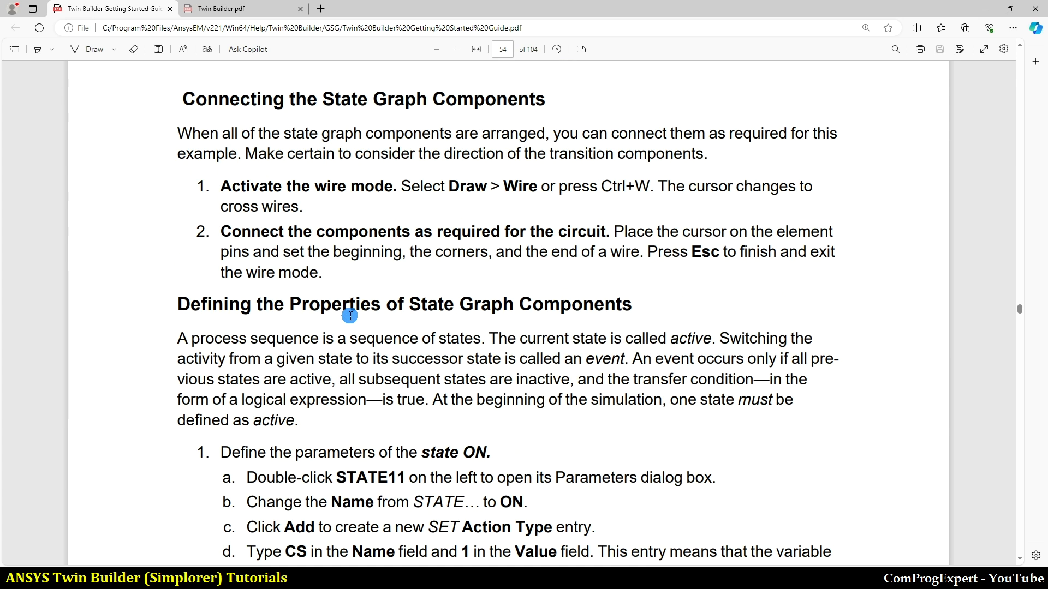
{"action": "scroll", "coordinate": [350, 316], "scroll_direction": "up", "scroll_amount": 7}
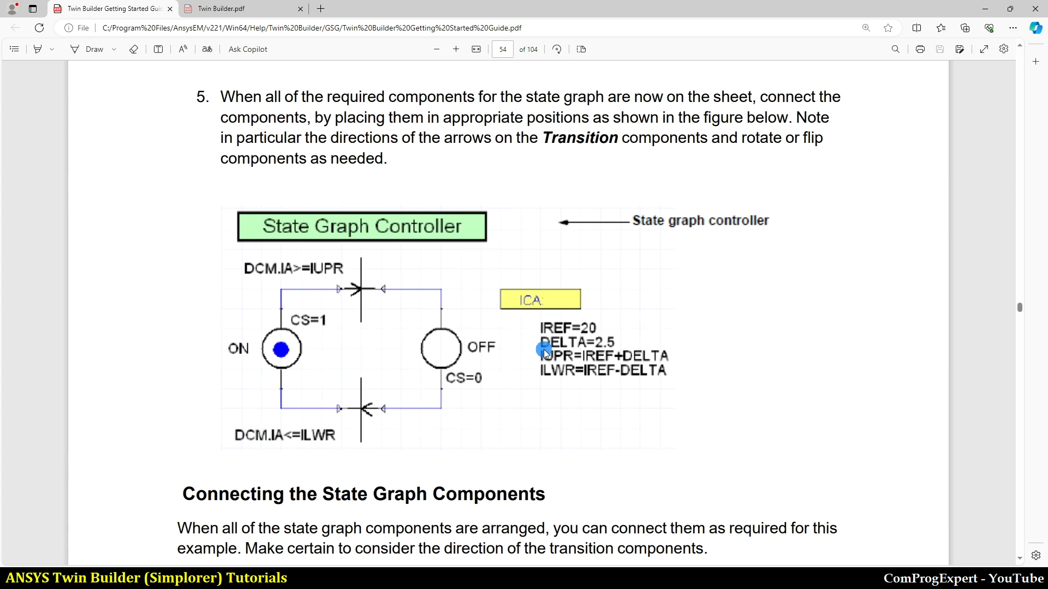
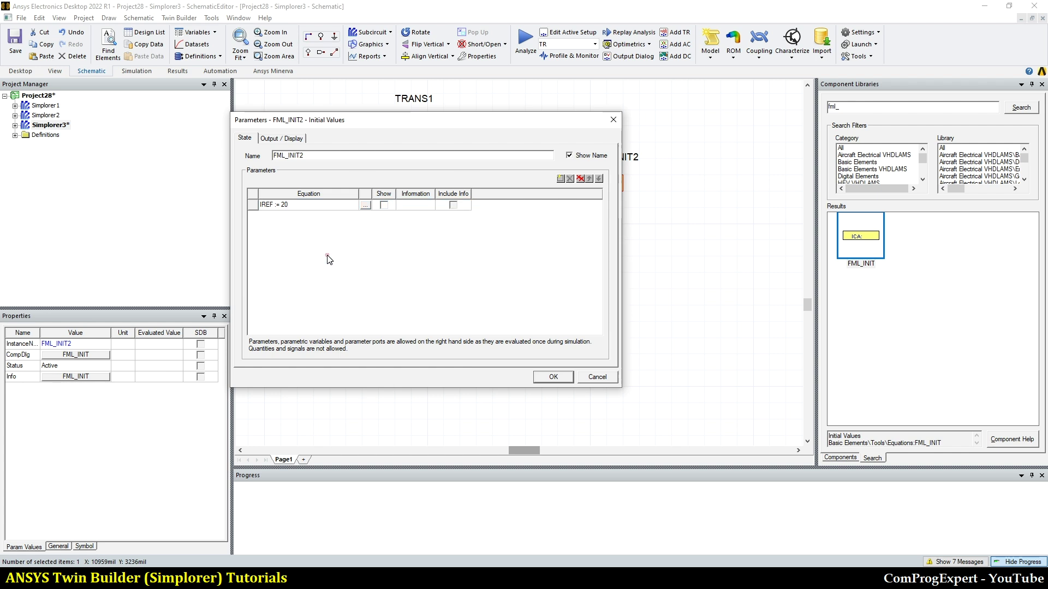
Step: Check the guide's initial value list and add the equation Delta := 2.5 to FML_INIT2 below IREF
{"action": "key", "text": "alt+Tab"}
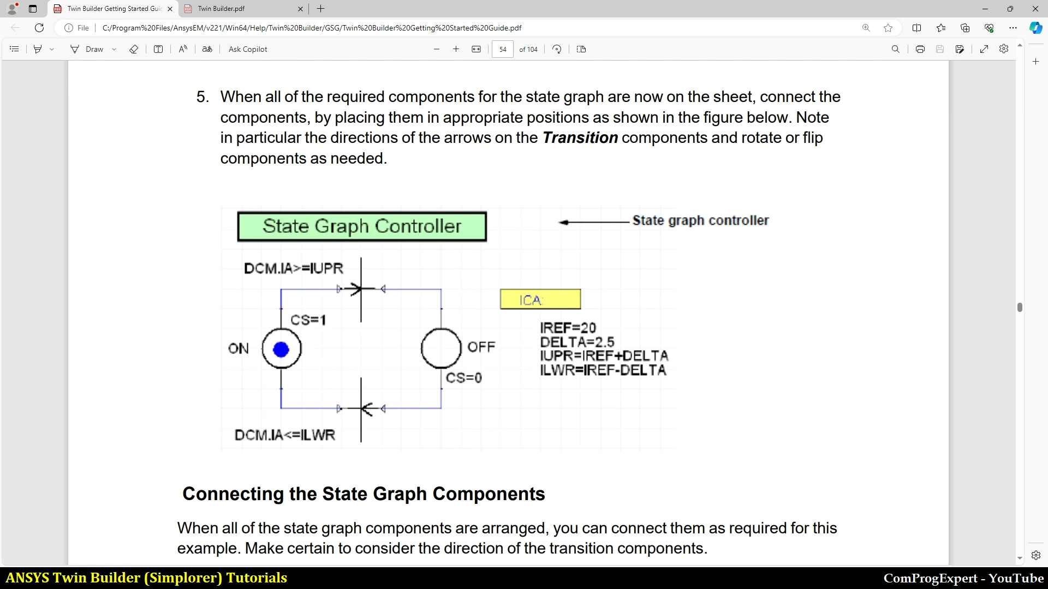
{"action": "key", "text": "alt+Tab"}
{"action": "left_click", "coordinate": [561, 179]}
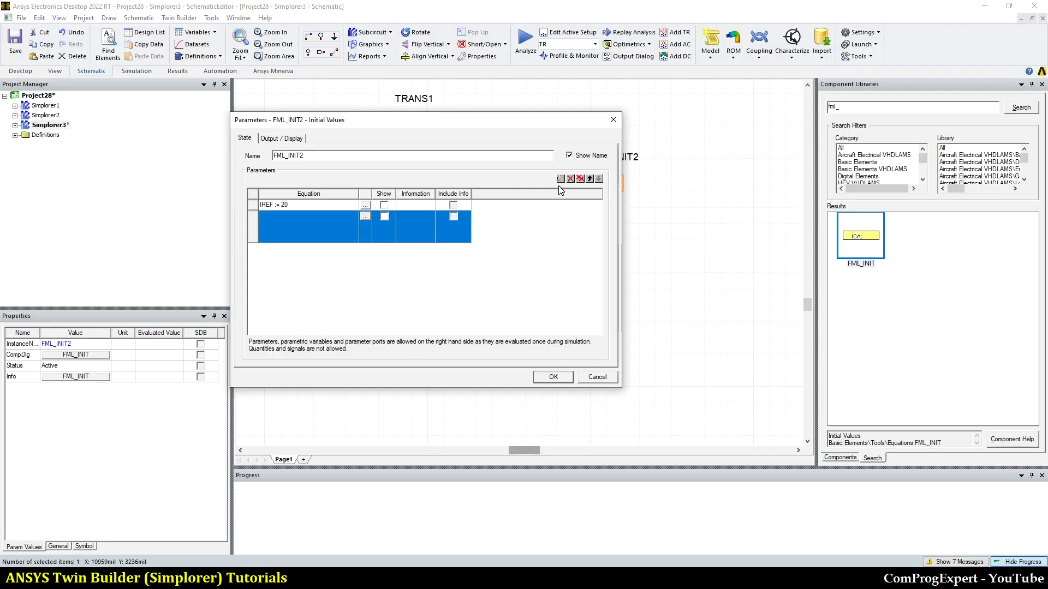
{"action": "left_click", "coordinate": [283, 230]}
{"action": "type", "text": "Delta := 2.5"}
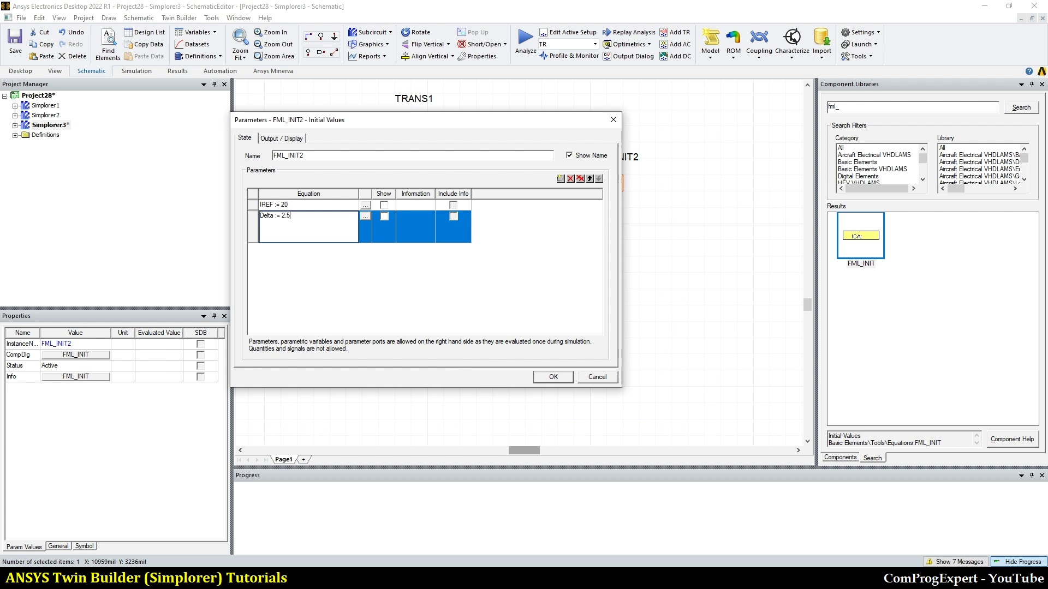
{"action": "left_click", "coordinate": [282, 233]}
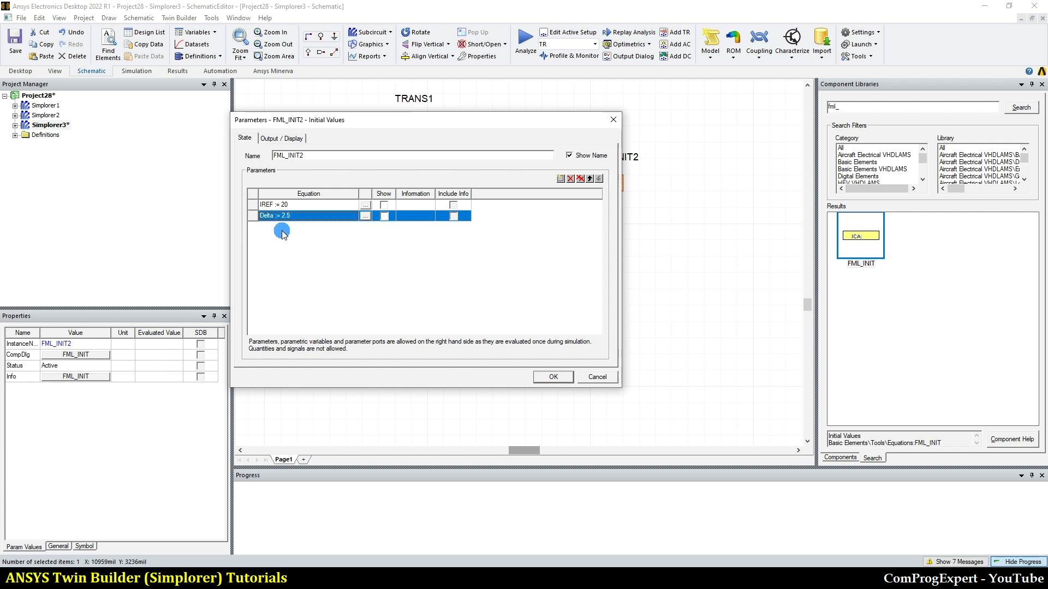
Step: Check the guide's initial value list and add the equation IUPR := IREF + Delta to FML_INIT2 below Delta
{"action": "left_click", "coordinate": [561, 178]}
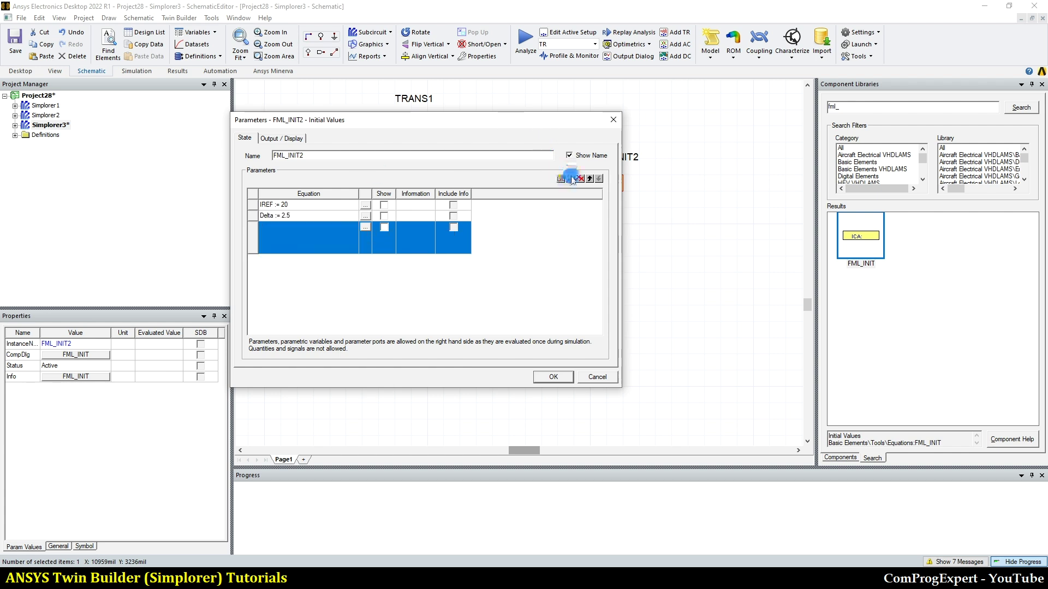
{"action": "key", "text": "alt+Tab"}
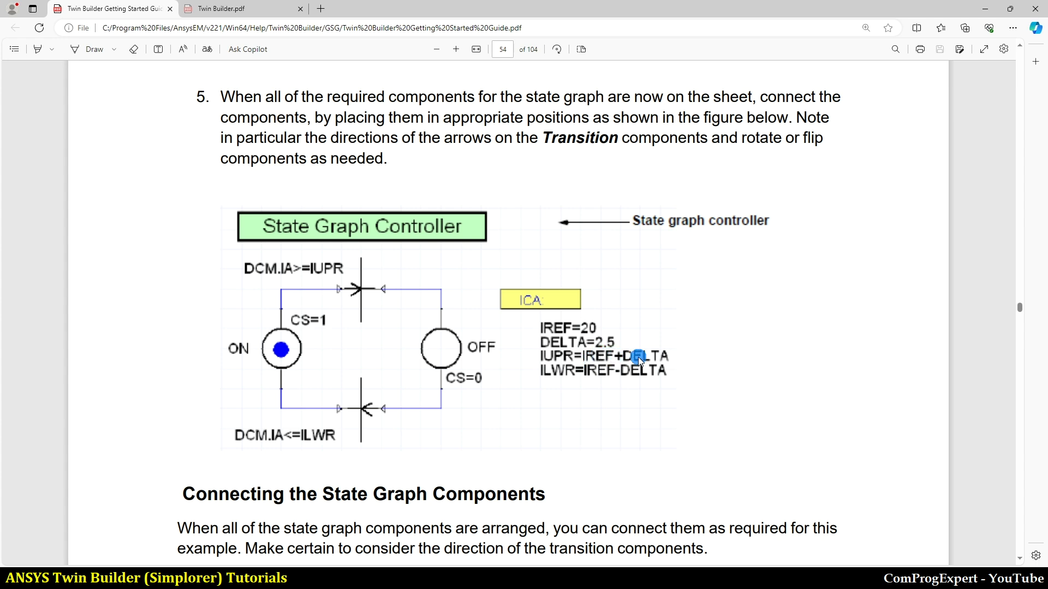
{"action": "left_click", "coordinate": [305, 573]}
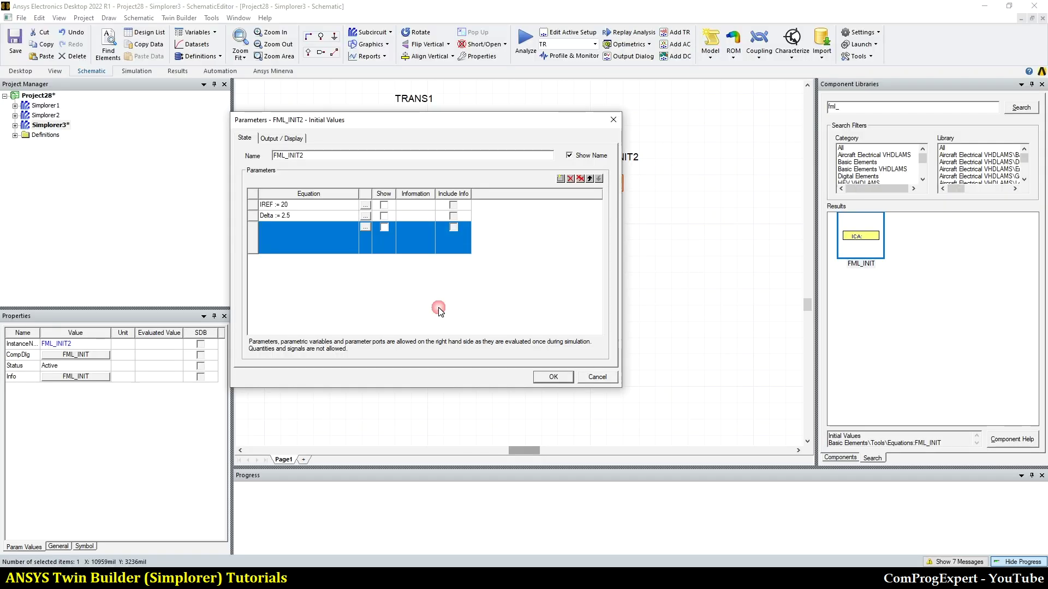
{"action": "left_click", "coordinate": [349, 244]}
{"action": "type", "text": "IUPR"}
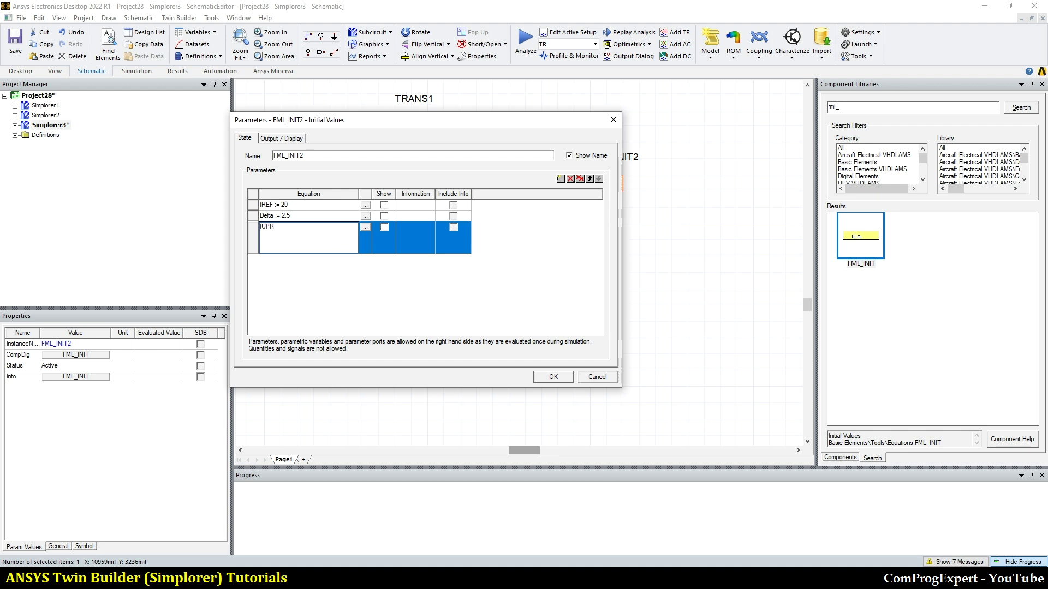
{"action": "type", "text": " := IREF + Delta"}
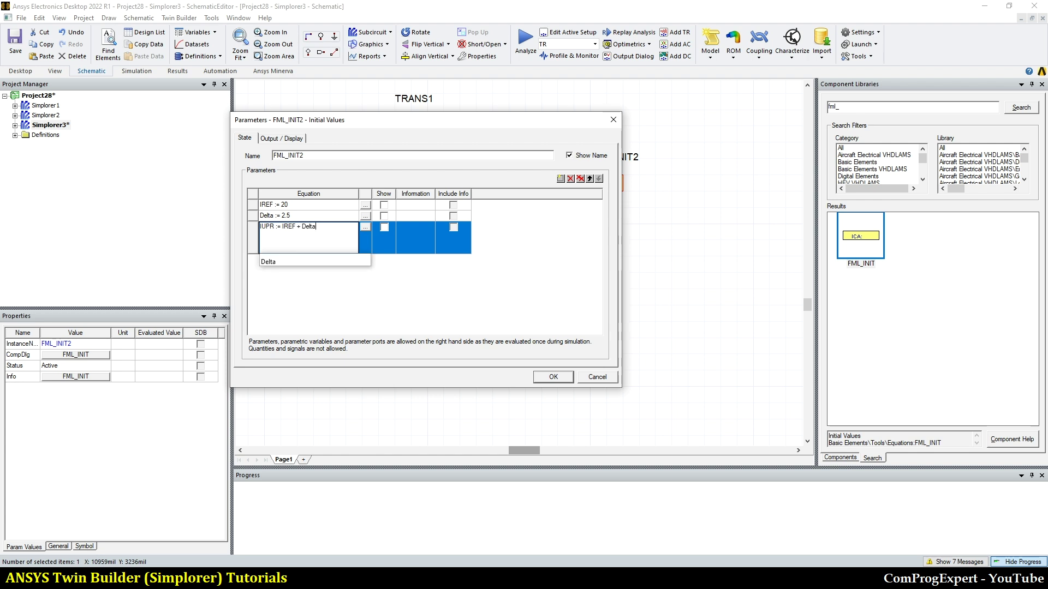
{"action": "left_click", "coordinate": [327, 241]}
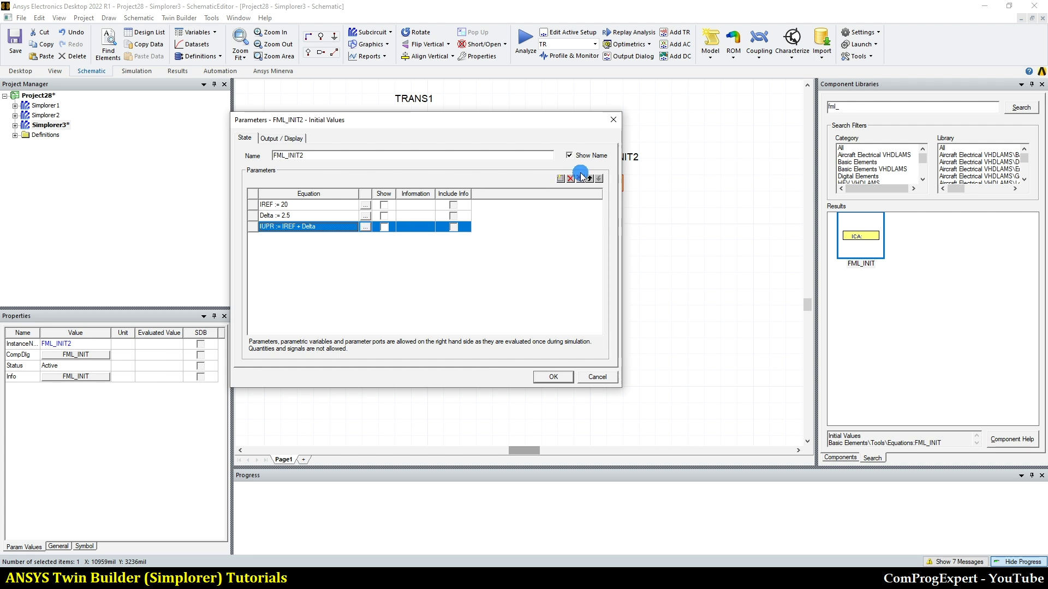
Step: Check the guide's lower limit formula and add the equation ILWR := IREF-Delta to FML_INIT2 below IUPR
{"action": "left_click", "coordinate": [560, 178]}
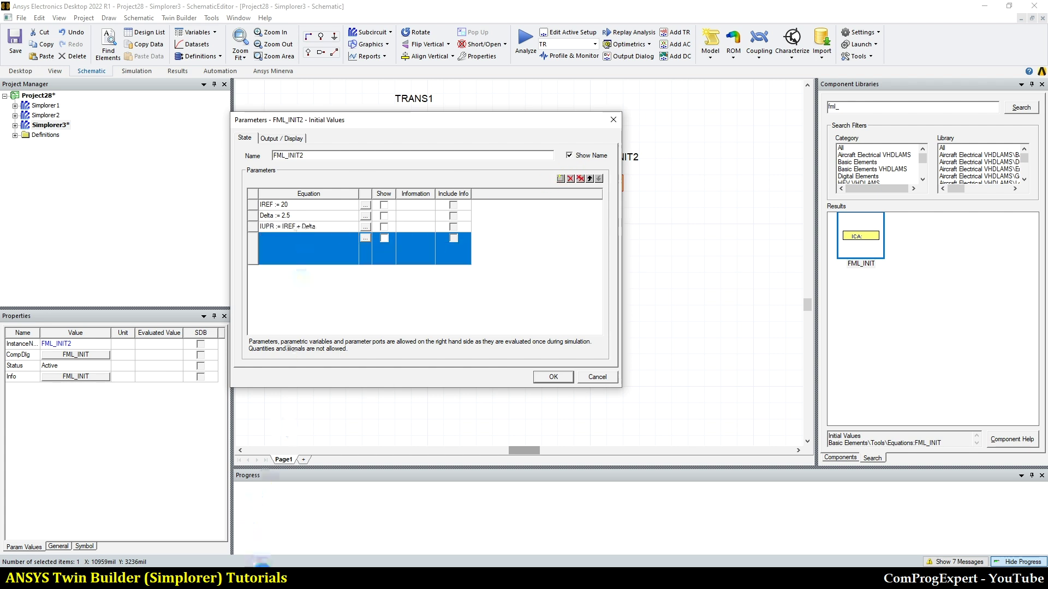
{"action": "left_click", "coordinate": [263, 565]}
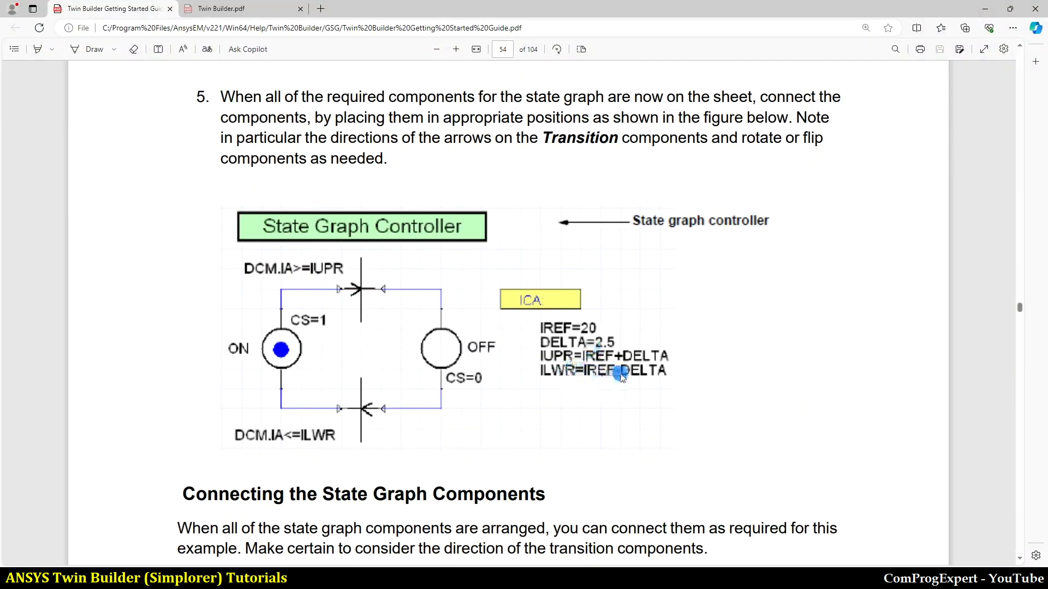
{"action": "left_click", "coordinate": [304, 565]}
{"action": "left_click", "coordinate": [299, 254]}
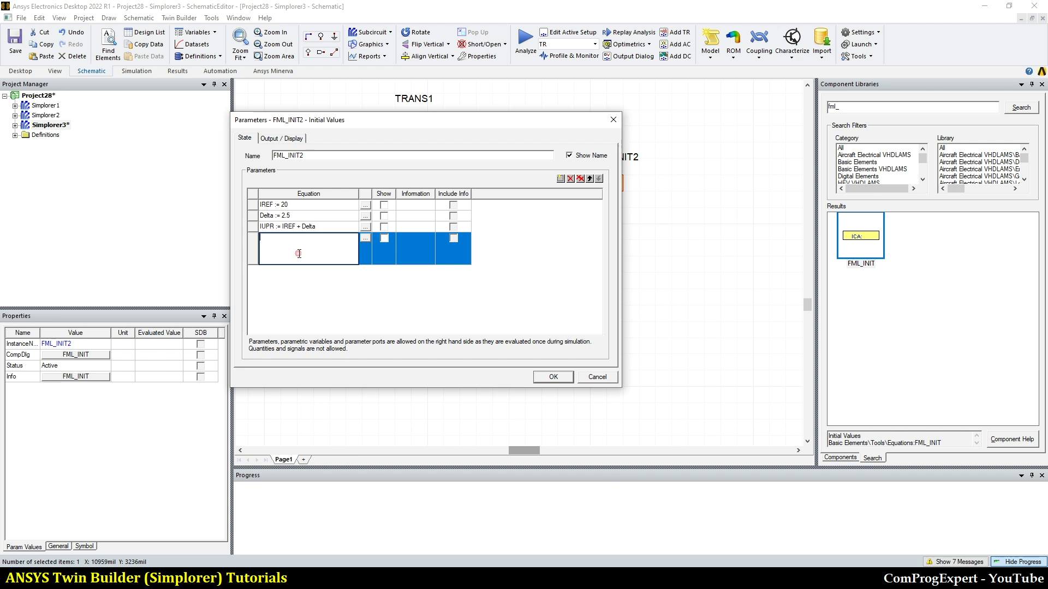
{"action": "type", "text": "ILWR := I"}
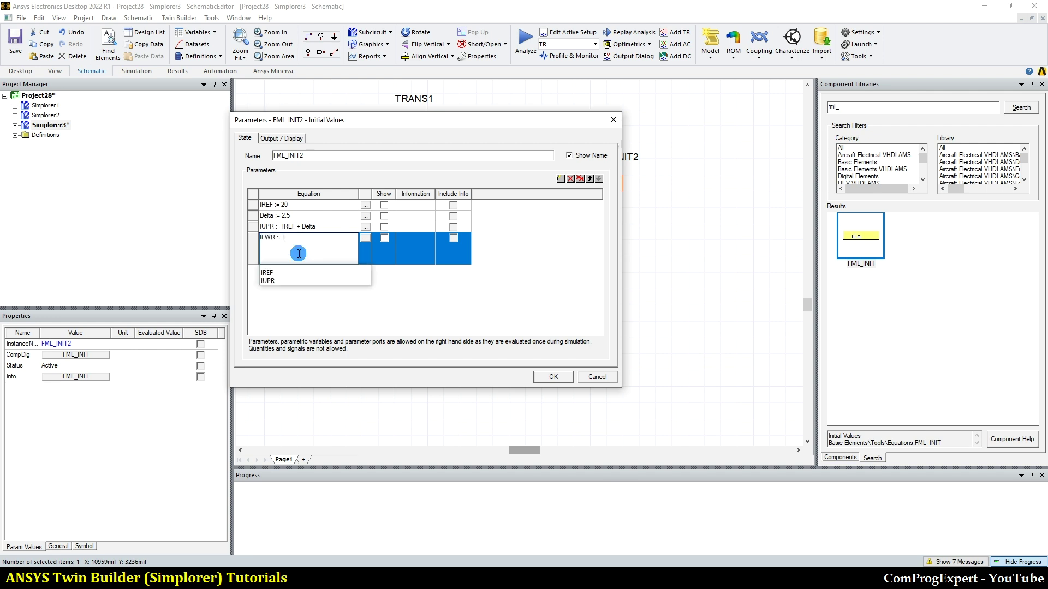
{"action": "type", "text": "REF"}
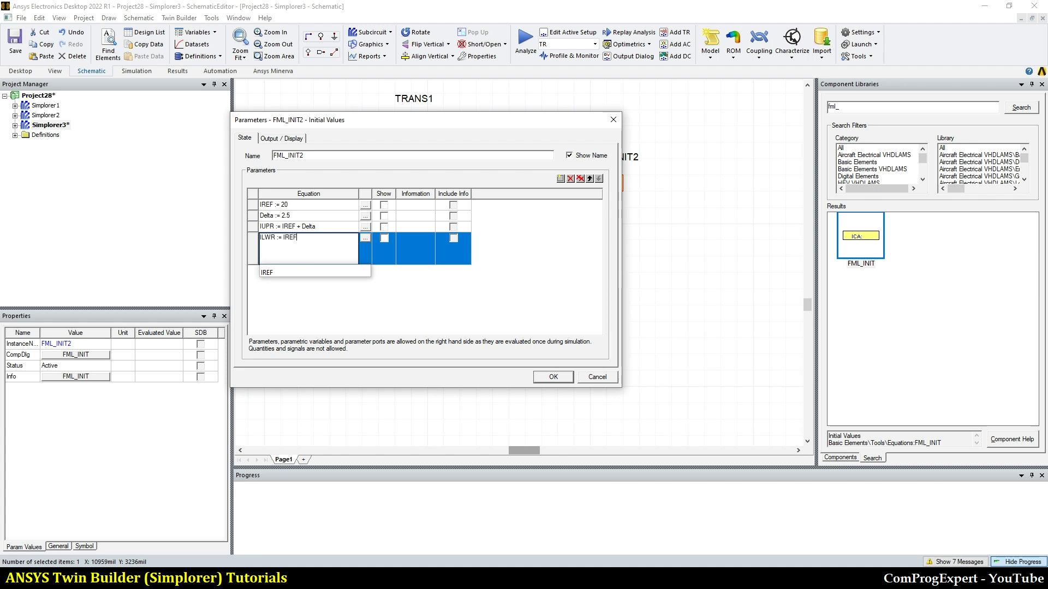
{"action": "type", "text": "-Delta"}
{"action": "left_click", "coordinate": [298, 254]}
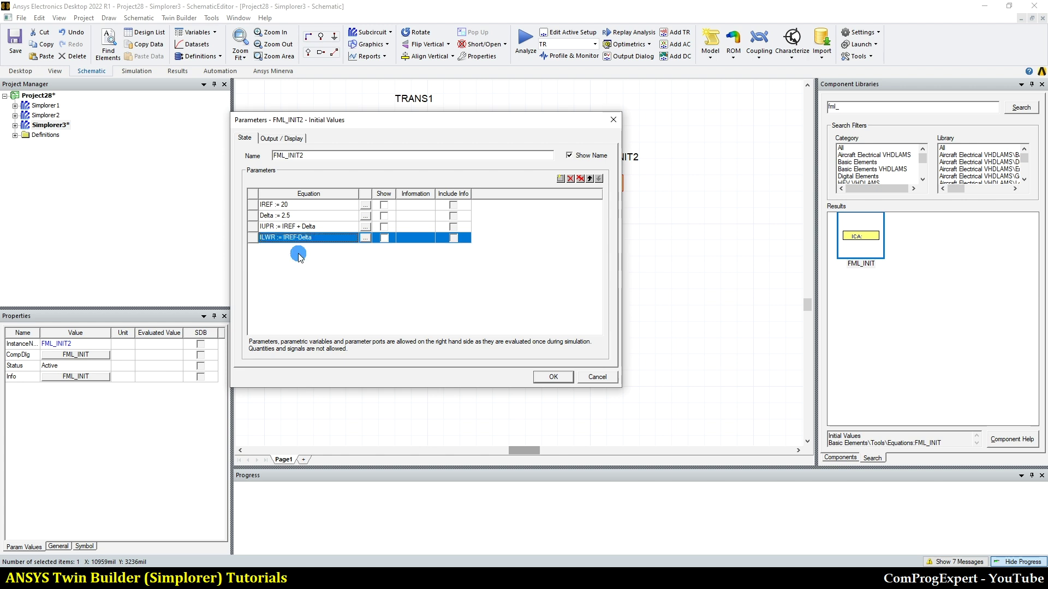
Step: Show the IREF, Delta, IUPR and ILWR equations on the schematic and apply the FML_INIT2 parameters
{"action": "left_click", "coordinate": [384, 205]}
{"action": "left_click", "coordinate": [384, 215]}
{"action": "left_click", "coordinate": [384, 226]}
{"action": "left_click", "coordinate": [384, 238]}
{"action": "left_click", "coordinate": [546, 377]}
Step: Move the FML_INIT2 block lower beside the OFF state and place its equation text just below the block
{"action": "left_click_drag", "start_coordinate": [600, 188], "coordinate": [646, 238]}
{"action": "mouse_move", "coordinate": [647, 284]}
{"action": "left_mouse_down"}
{"action": "mouse_move", "coordinate": [647, 263]}
{"action": "mouse_move", "coordinate": [662, 291]}
{"action": "left_mouse_up"}
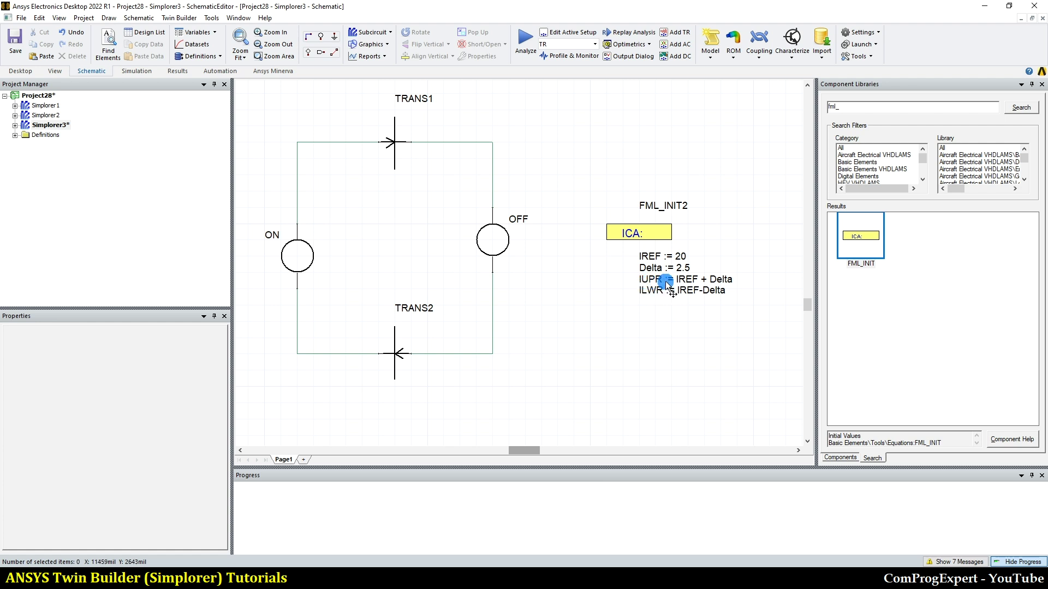
{"action": "left_click", "coordinate": [667, 317]}
Step: Add a SET action to the ON state's parameters and name its variable cs
{"action": "double_click", "coordinate": [308, 269]}
{"action": "left_click", "coordinate": [306, 192]}
{"action": "left_click_drag", "start_coordinate": [398, 125], "coordinate": [423, 121]}
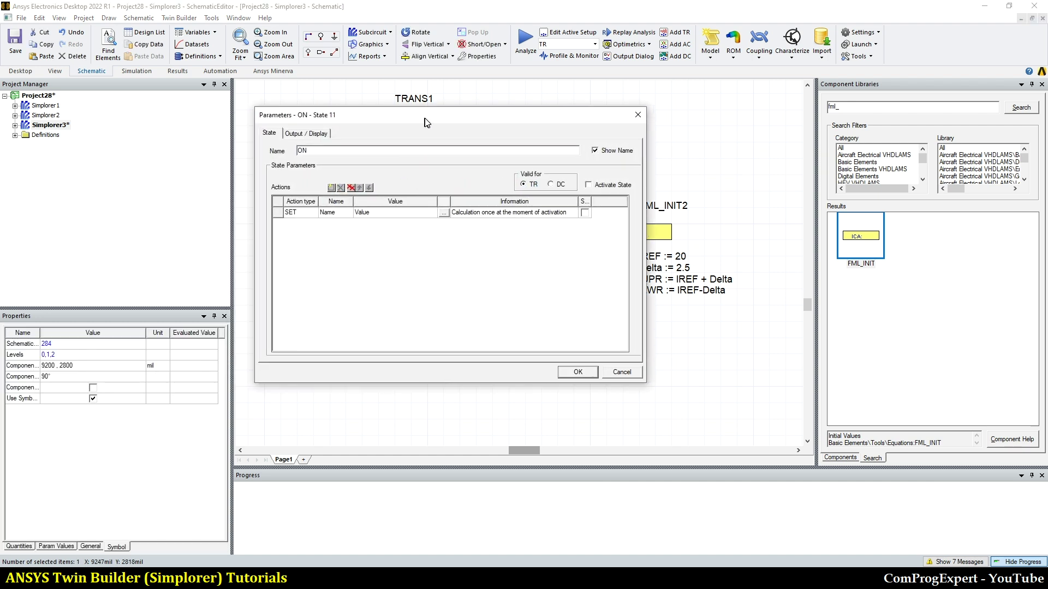
{"action": "left_click", "coordinate": [300, 218]}
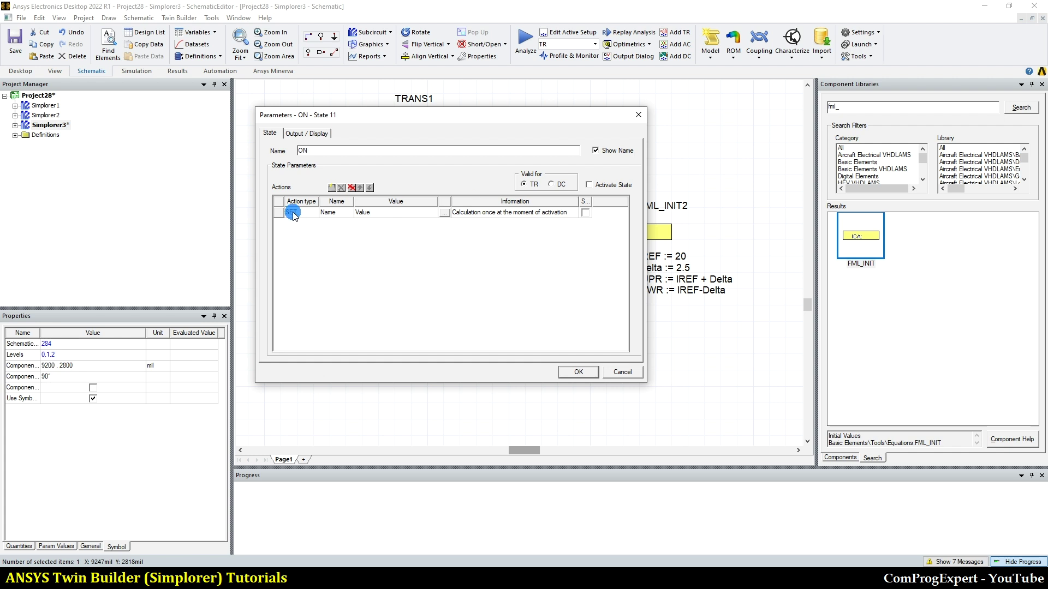
{"action": "left_click", "coordinate": [343, 214]}
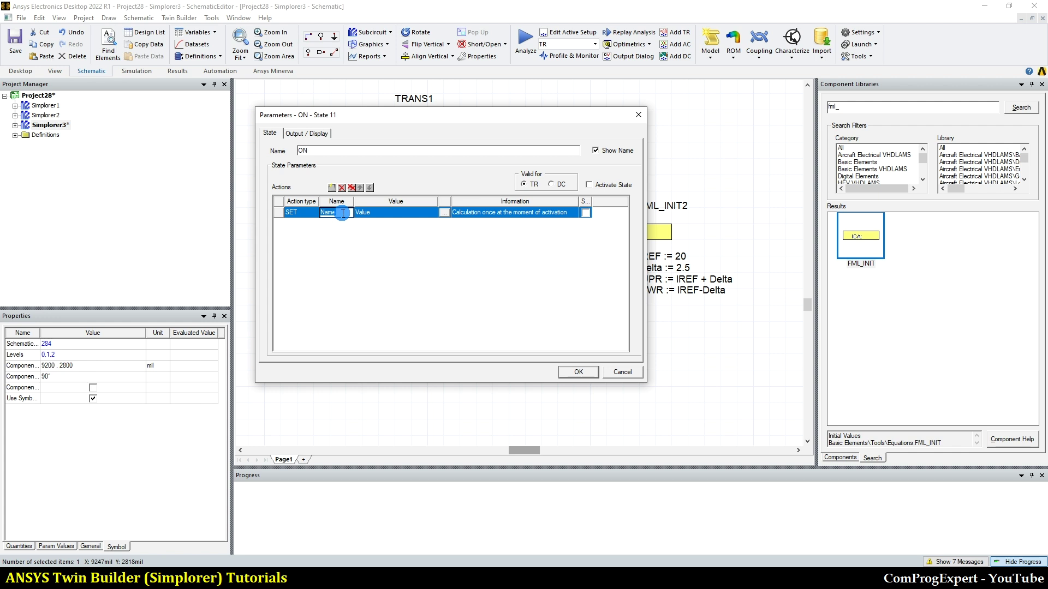
{"action": "type", "text": "E"}
{"action": "type", "text": "s"}
{"action": "left_click", "coordinate": [384, 279]}
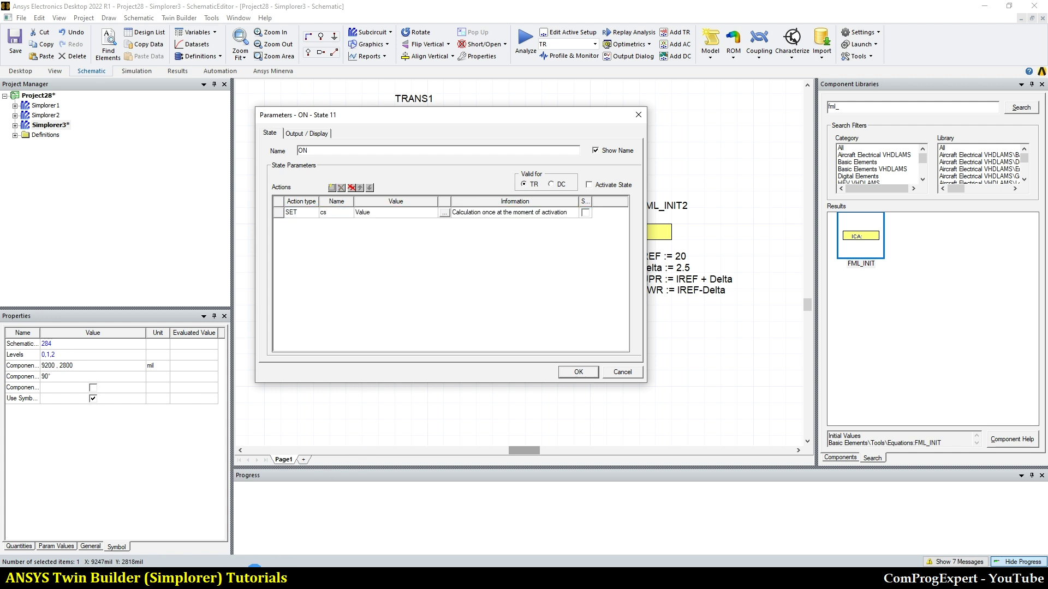
Step: Switch to the Getting Started Guide PDF and read how to define the ON state's CS action, value and activation
{"action": "left_click", "coordinate": [252, 566]}
{"action": "scroll", "coordinate": [447, 326], "scroll_direction": "down", "scroll_amount": 5}
{"action": "scroll", "coordinate": [448, 325], "scroll_direction": "down", "scroll_amount": 5}
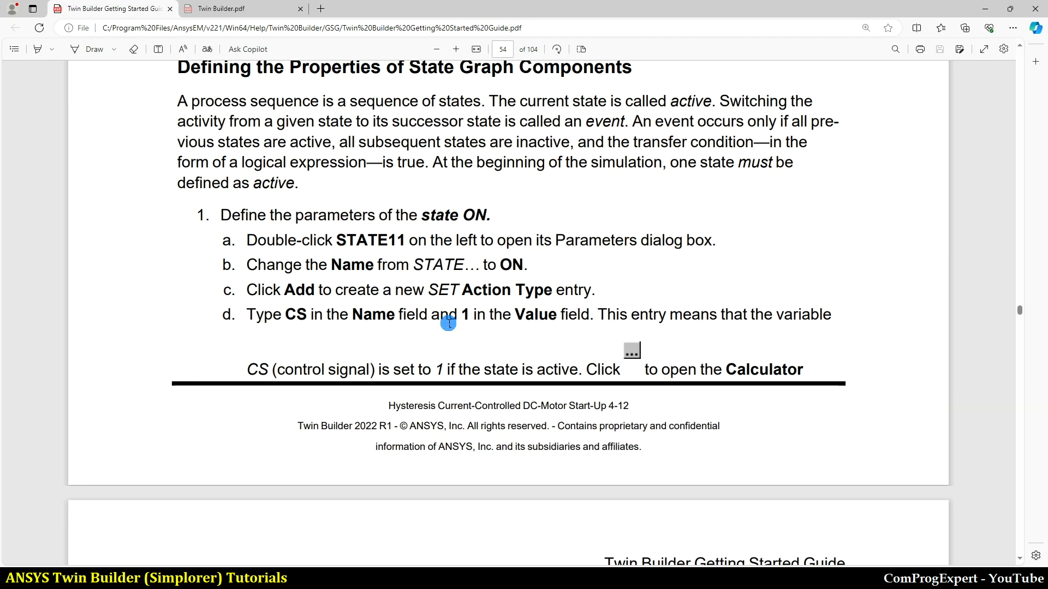
{"action": "left_click_drag", "start_coordinate": [285, 315], "coordinate": [310, 317]}
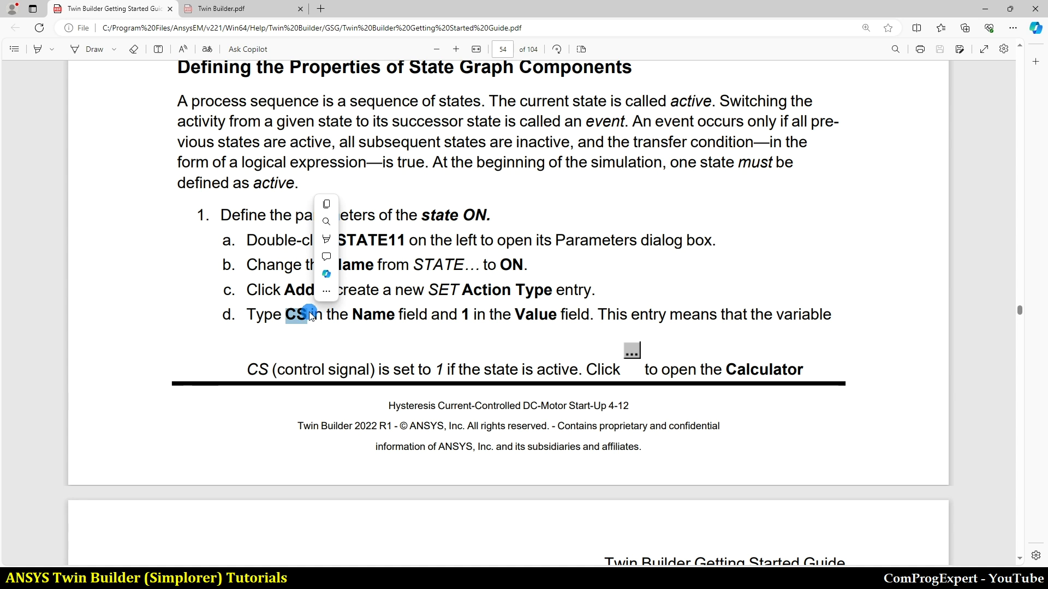
{"action": "scroll", "coordinate": [310, 315], "scroll_direction": "down", "scroll_amount": 4}
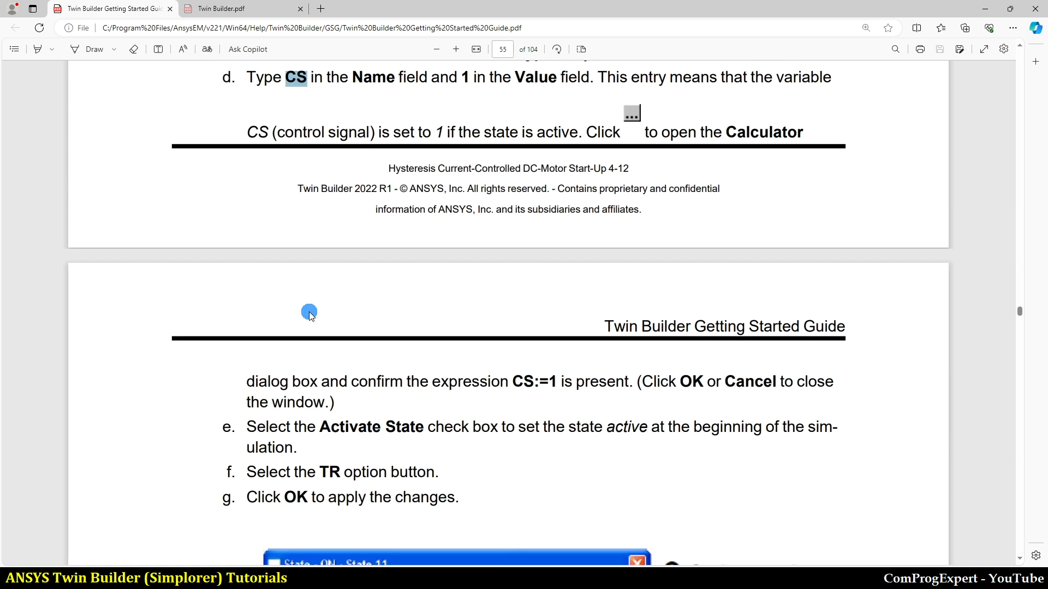
{"action": "scroll", "coordinate": [309, 315], "scroll_direction": "down", "scroll_amount": 3}
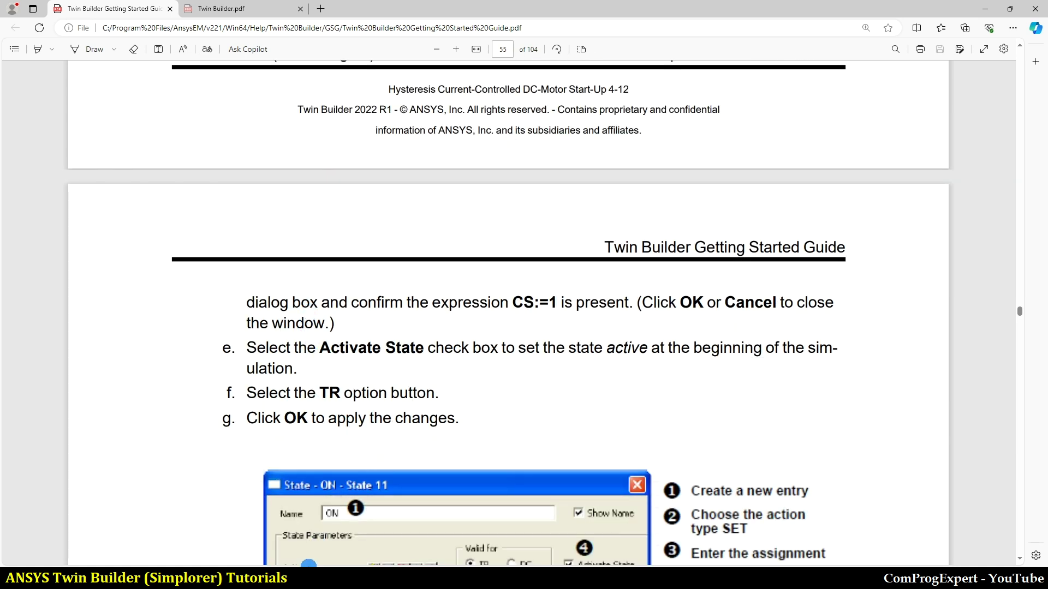
{"action": "key", "text": "alt+Tab"}
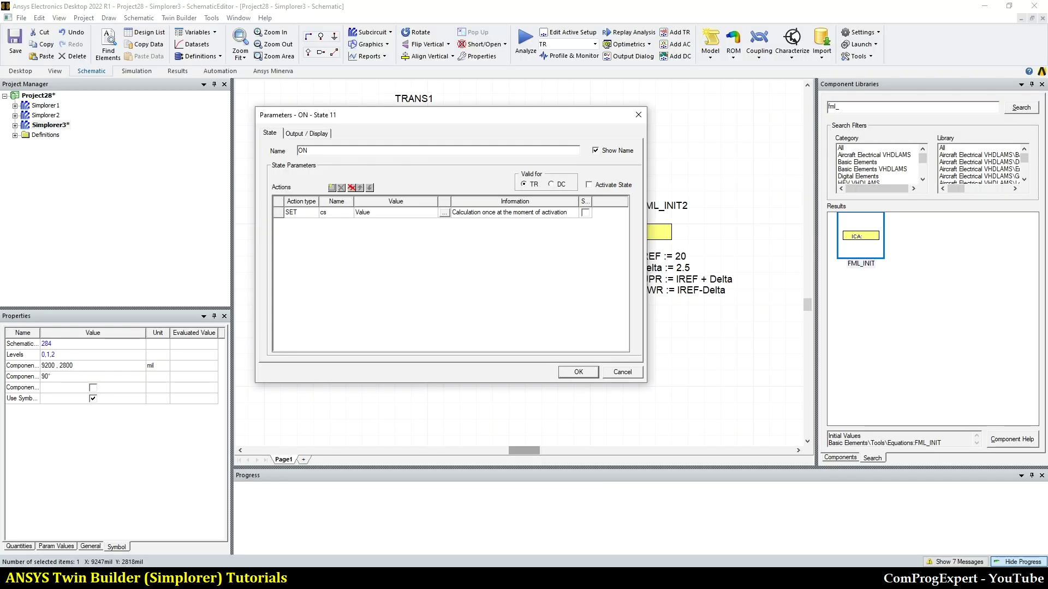
Step: Enable Activate State for the ON state and apply its parameters
{"action": "left_click", "coordinate": [375, 219]}
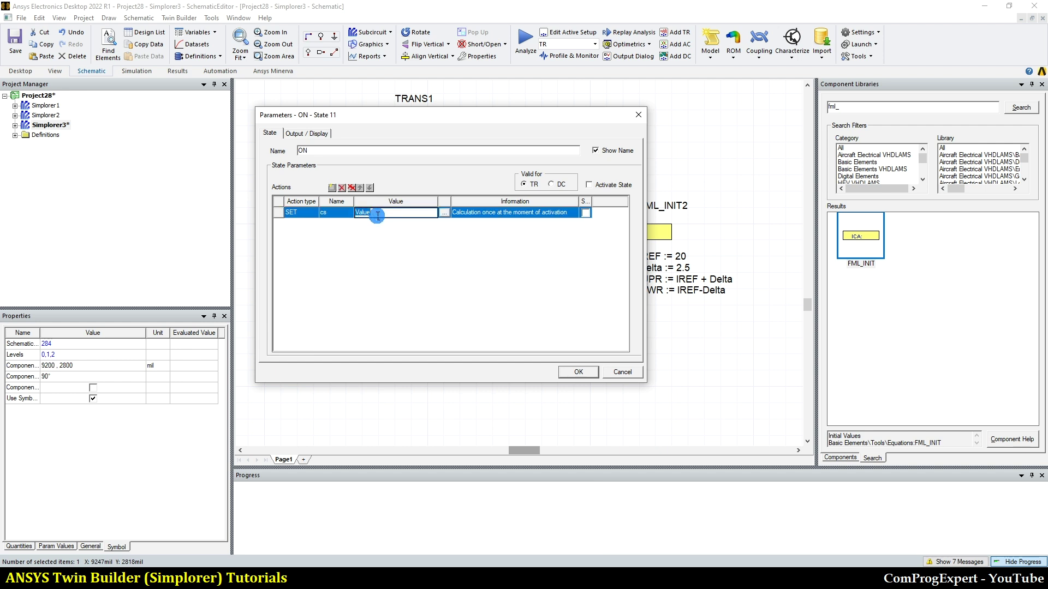
{"action": "left_click", "coordinate": [382, 236]}
{"action": "left_click_drag", "start_coordinate": [421, 232], "coordinate": [467, 218]}
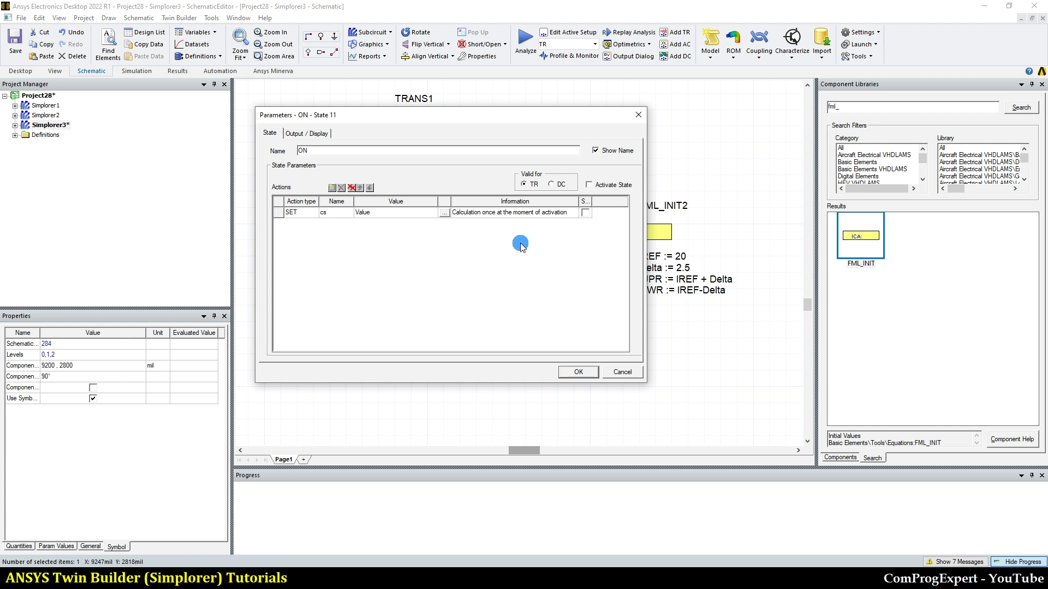
{"action": "left_click", "coordinate": [604, 186]}
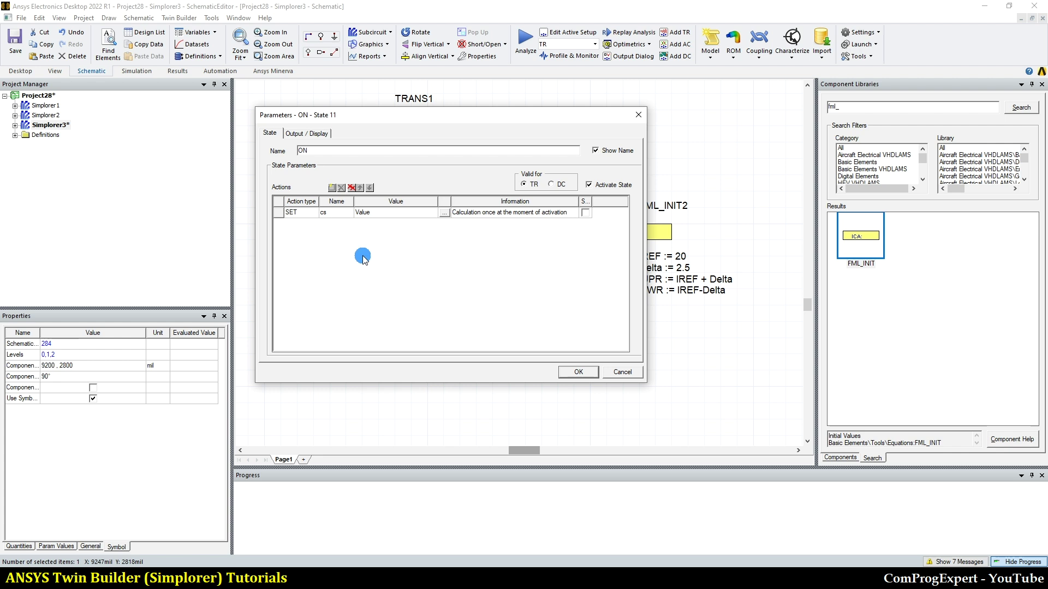
{"action": "left_click", "coordinate": [577, 371]}
{"action": "left_click", "coordinate": [389, 269]}
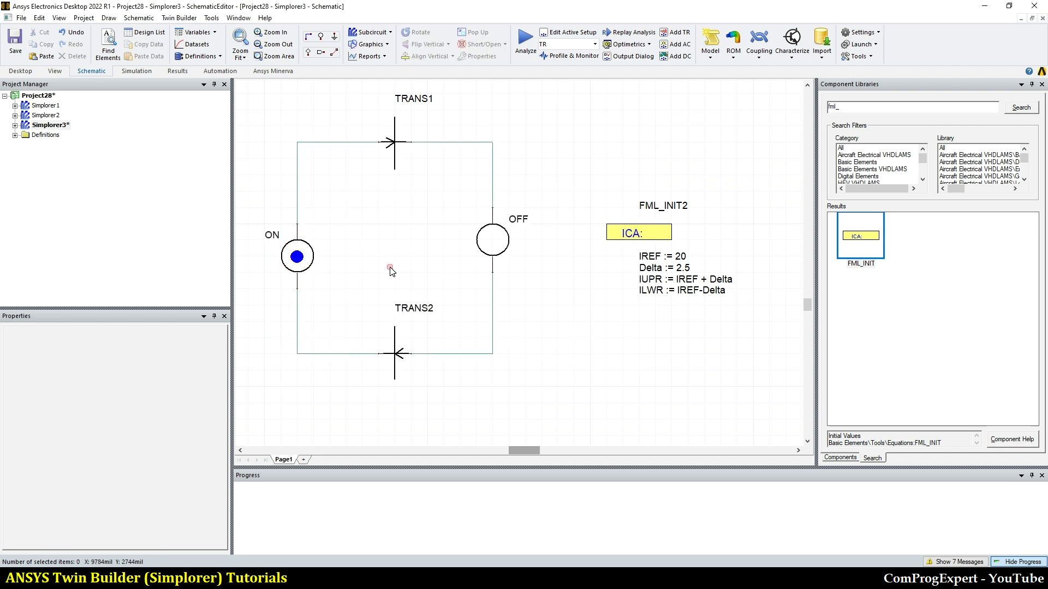
Step: Add a SET action for the variable cs to the OFF state and apply its parameters
{"action": "scroll", "coordinate": [402, 280], "scroll_direction": "down", "scroll_amount": 2}
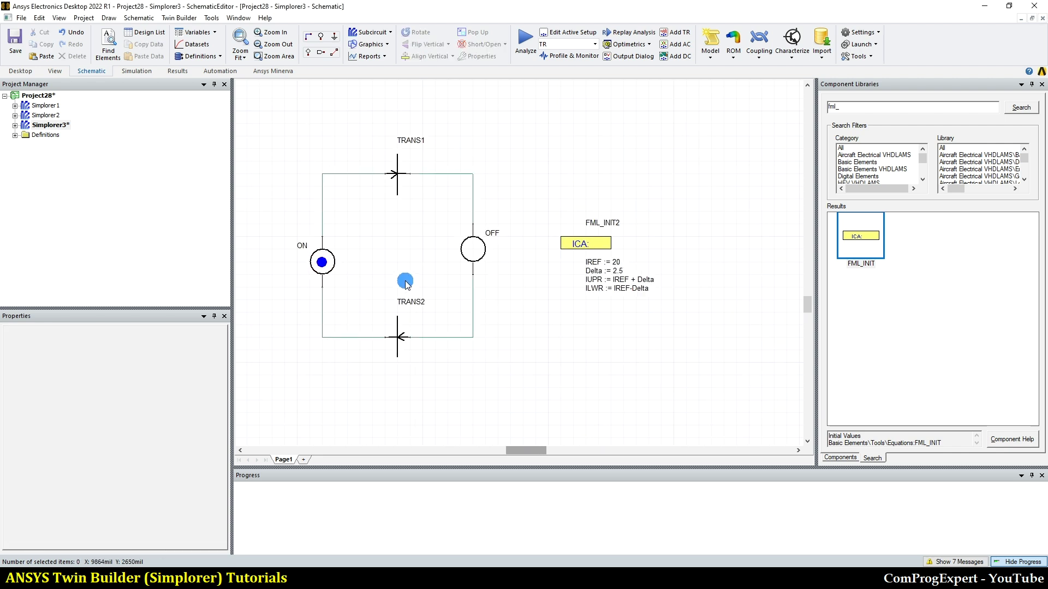
{"action": "double_click", "coordinate": [481, 251]}
{"action": "left_click", "coordinate": [317, 209]}
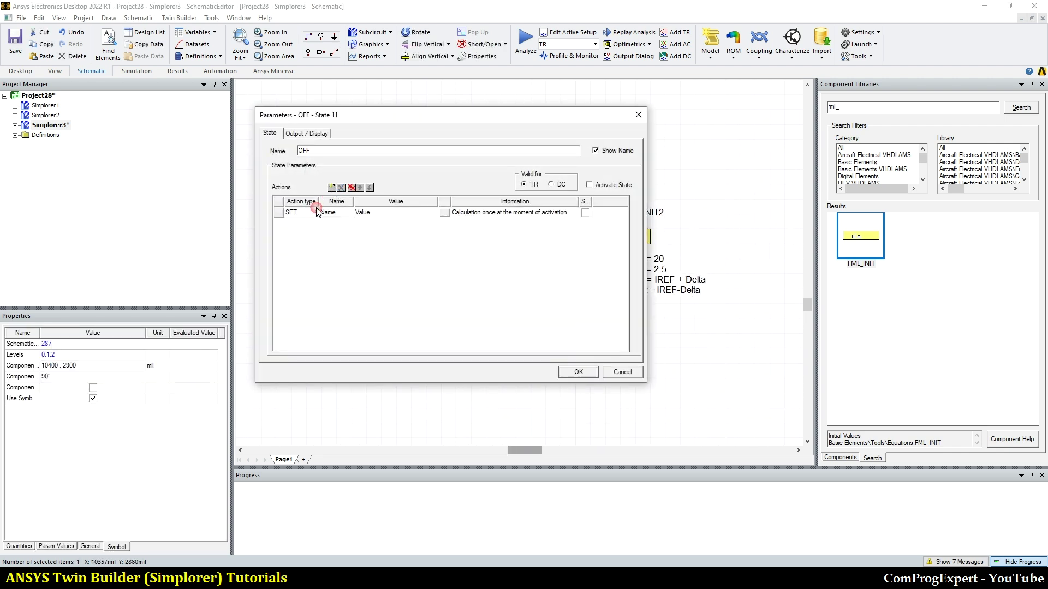
{"action": "left_click", "coordinate": [296, 214]}
{"action": "left_click", "coordinate": [337, 212]}
{"action": "type", "text": "cs"}
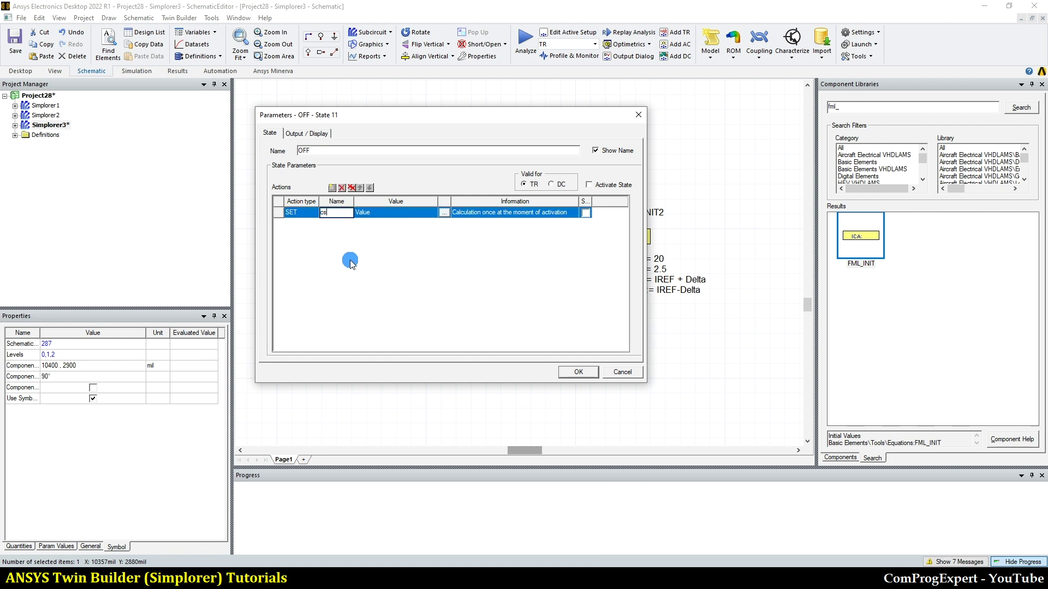
{"action": "left_click", "coordinate": [350, 264]}
{"action": "left_click", "coordinate": [569, 373]}
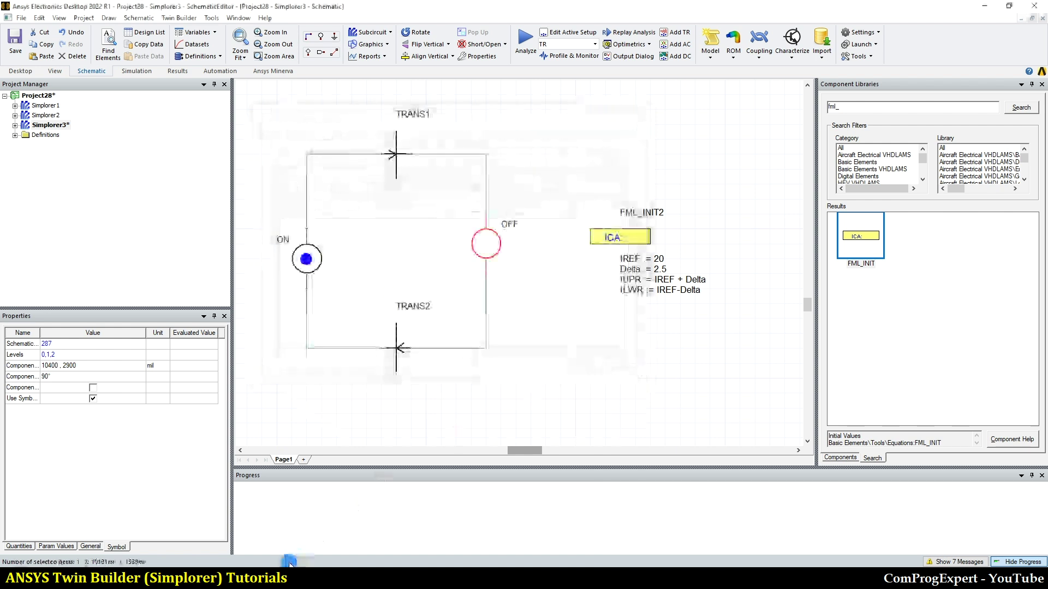
Step: Recheck the guide's instruction on the CS control signal's name and value, and return to the schematic showing the motor circuit
{"action": "left_click", "coordinate": [296, 560]}
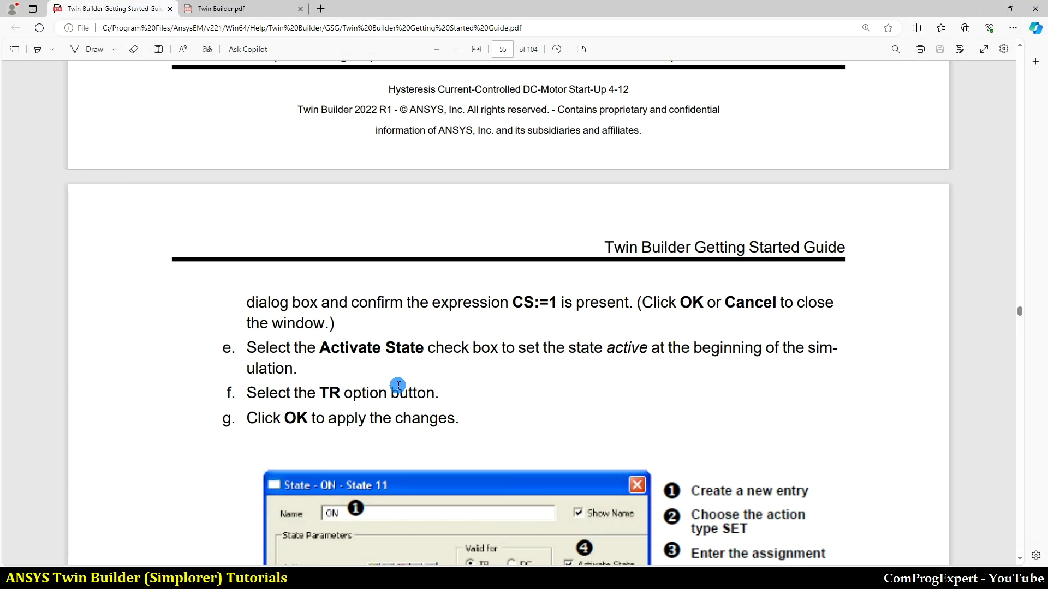
{"action": "scroll", "coordinate": [398, 386], "scroll_direction": "up", "scroll_amount": 4}
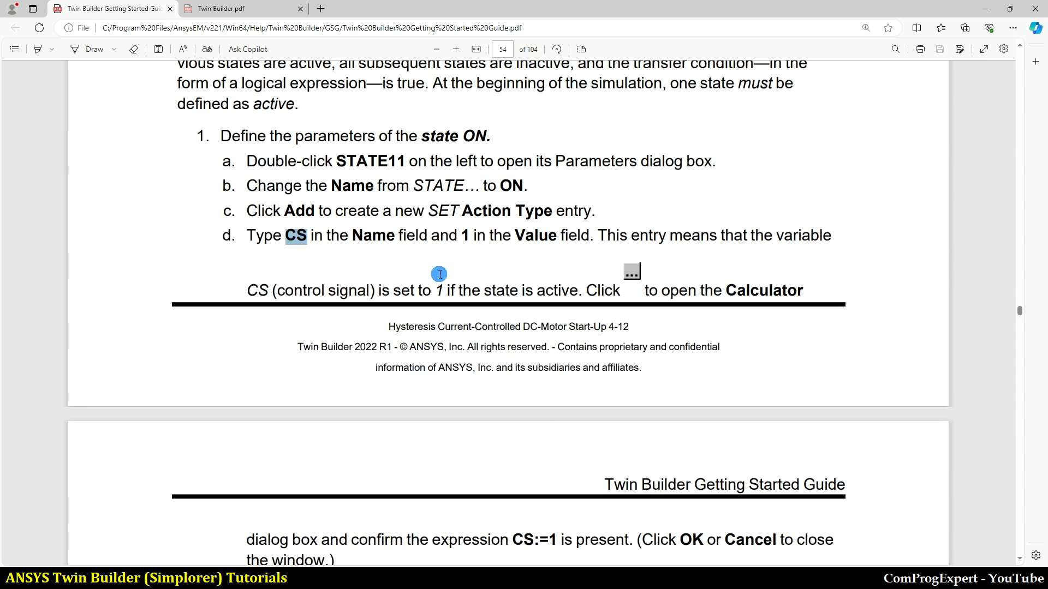
{"action": "left_click", "coordinate": [433, 264]}
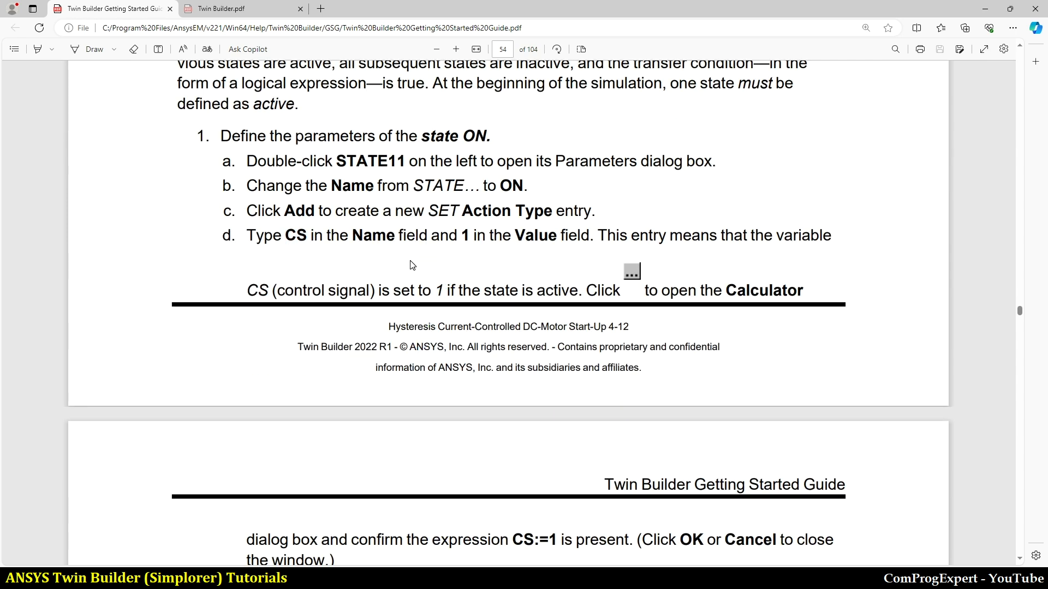
{"action": "double_click", "coordinate": [288, 236]}
{"action": "left_click", "coordinate": [298, 579]}
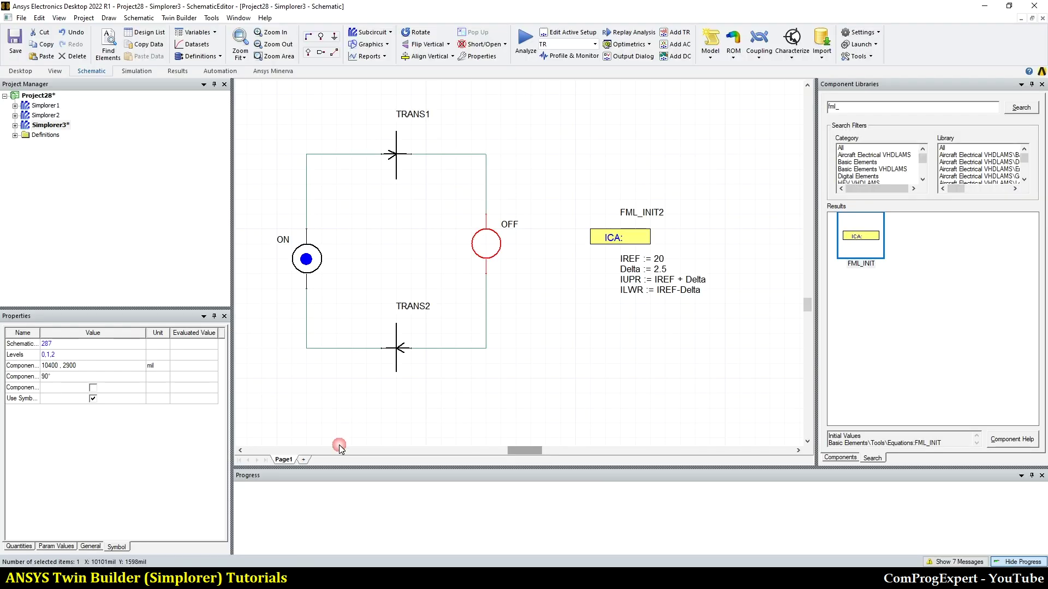
{"action": "left_click", "coordinate": [527, 326]}
{"action": "scroll", "coordinate": [527, 326], "scroll_direction": "down", "scroll_amount": 5}
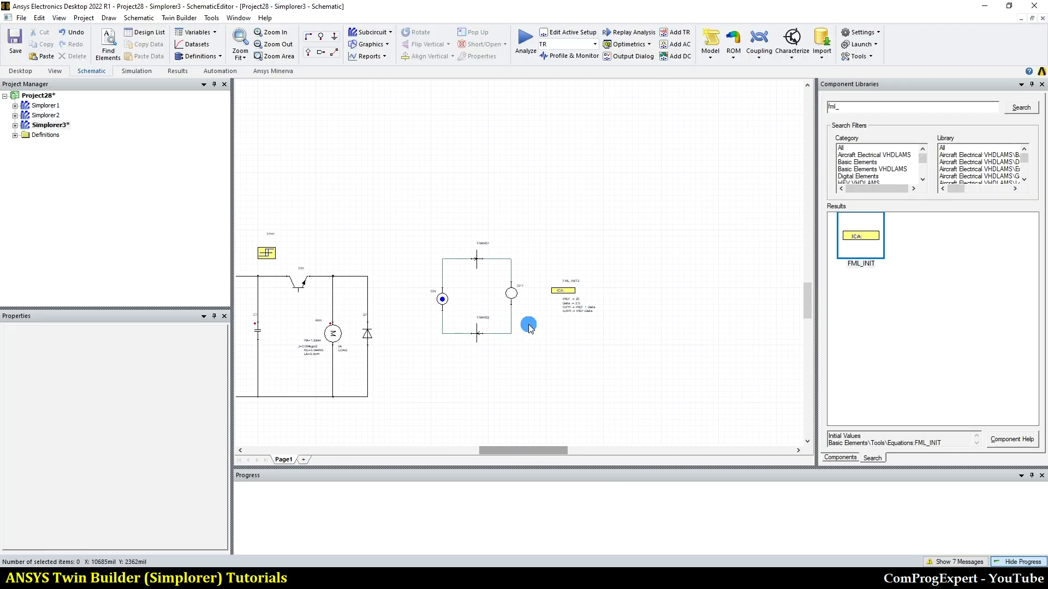
Step: Set the ON state's cs action value to 1 and apply its parameters
{"action": "scroll", "coordinate": [284, 331], "scroll_direction": "up", "scroll_amount": 5}
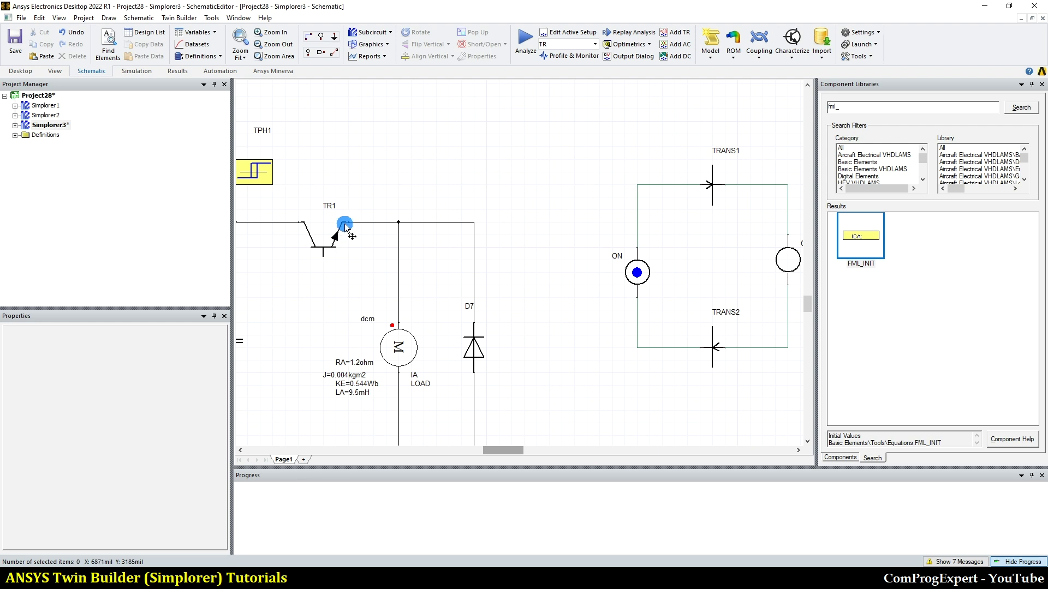
{"action": "double_click", "coordinate": [622, 278]}
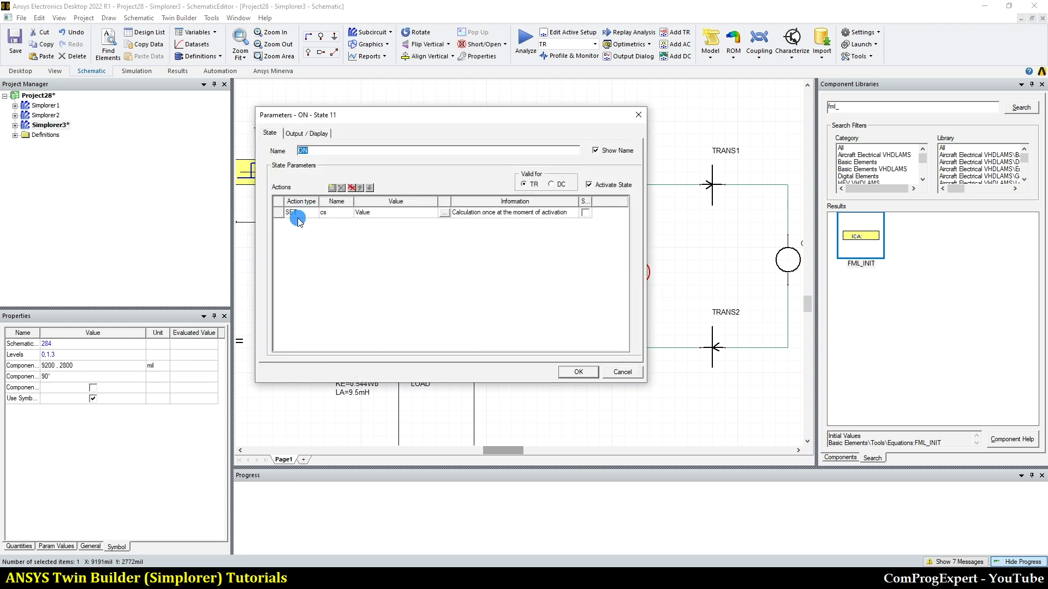
{"action": "left_click", "coordinate": [376, 213]}
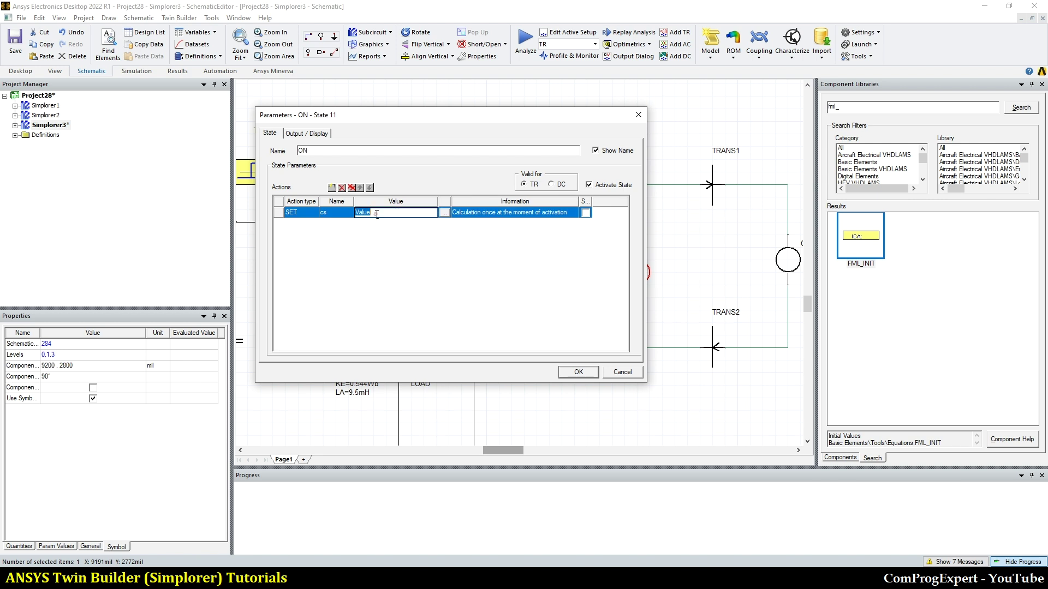
{"action": "type", "text": "1"}
{"action": "left_click", "coordinate": [375, 252]}
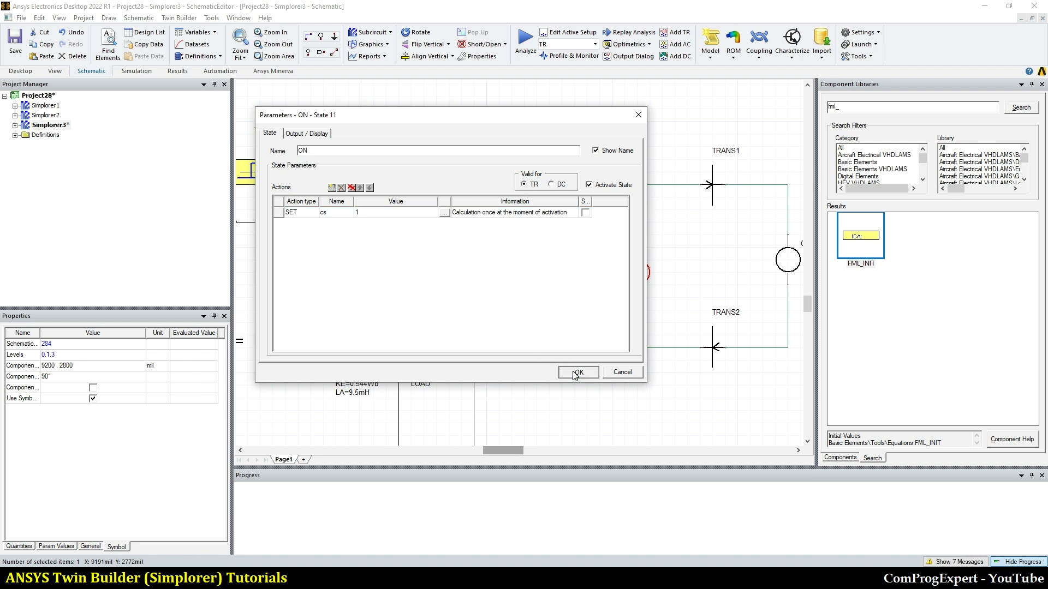
{"action": "left_click", "coordinate": [576, 374]}
Step: Set the OFF state's cs action value to 0 and apply its parameters
{"action": "scroll", "coordinate": [570, 373], "scroll_direction": "down", "scroll_amount": 3}
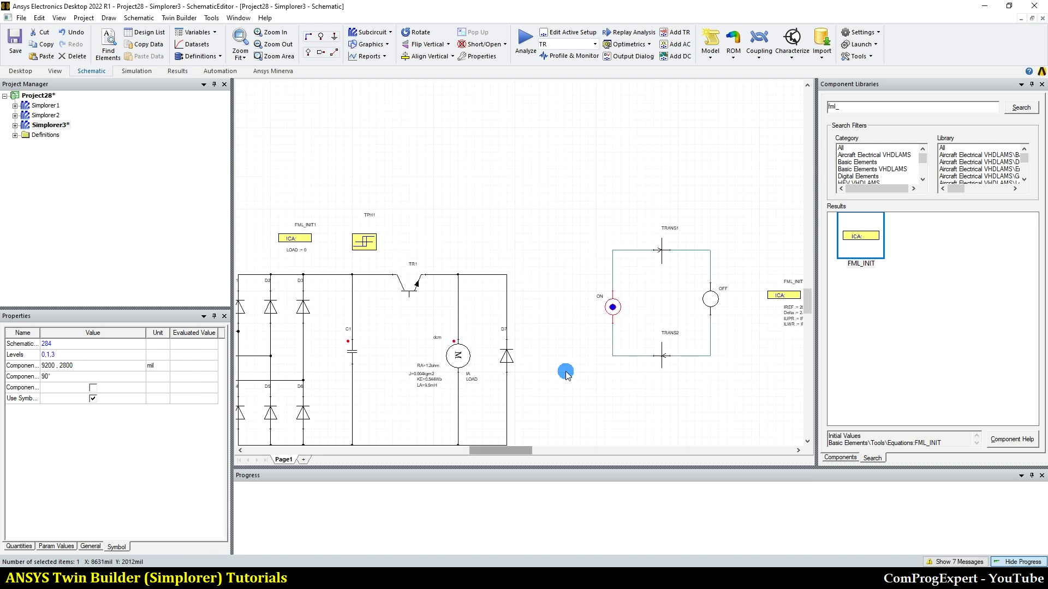
{"action": "scroll", "coordinate": [737, 325], "scroll_direction": "up", "scroll_amount": 3}
{"action": "double_click", "coordinate": [686, 275]}
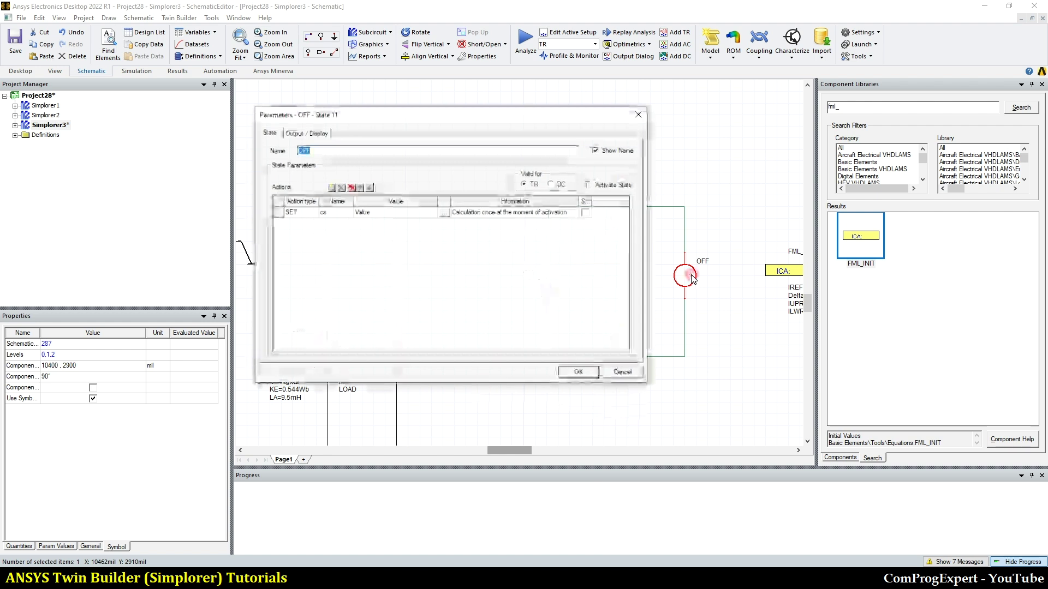
{"action": "left_click", "coordinate": [395, 213]}
{"action": "left_click", "coordinate": [395, 213]}
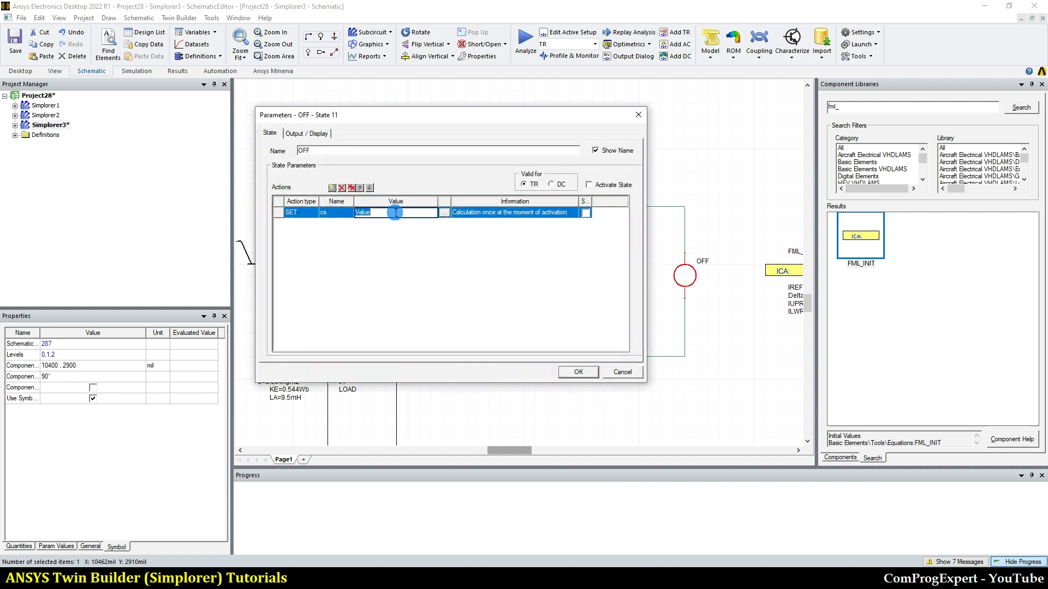
{"action": "left_click", "coordinate": [396, 213]}
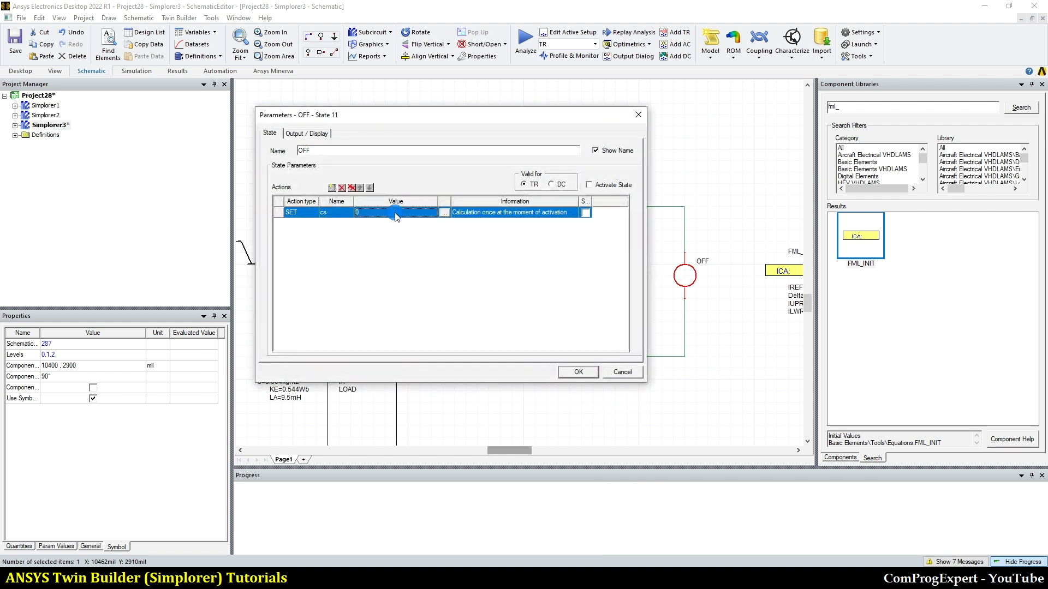
{"action": "left_click", "coordinate": [573, 371]}
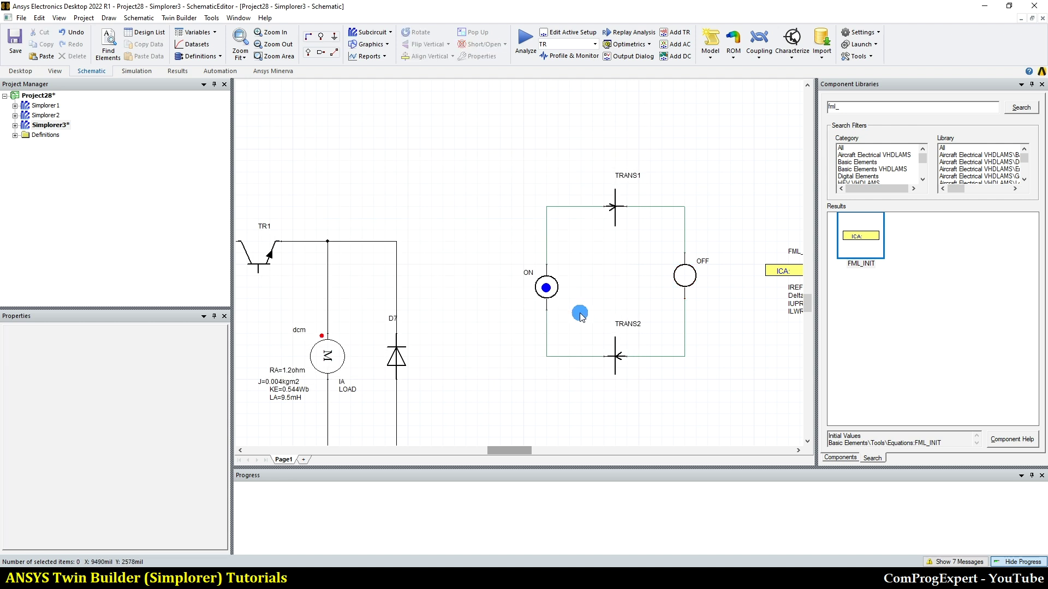
{"action": "scroll", "coordinate": [627, 306], "scroll_direction": "down", "scroll_amount": 2}
{"action": "scroll", "coordinate": [628, 306], "scroll_direction": "up", "scroll_amount": 3}
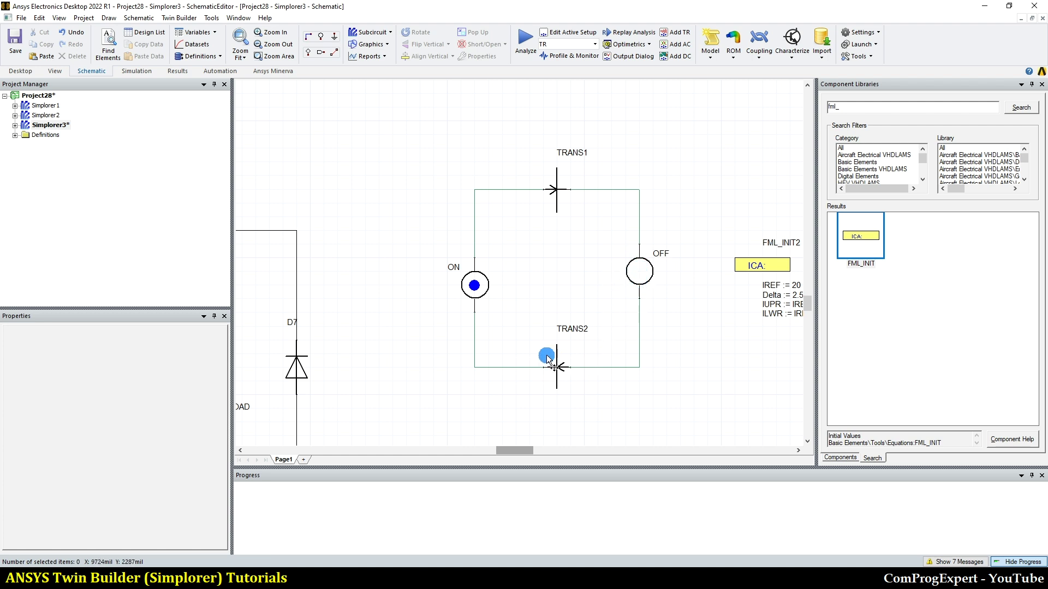
{"action": "scroll", "coordinate": [551, 354], "scroll_direction": "down", "scroll_amount": 1}
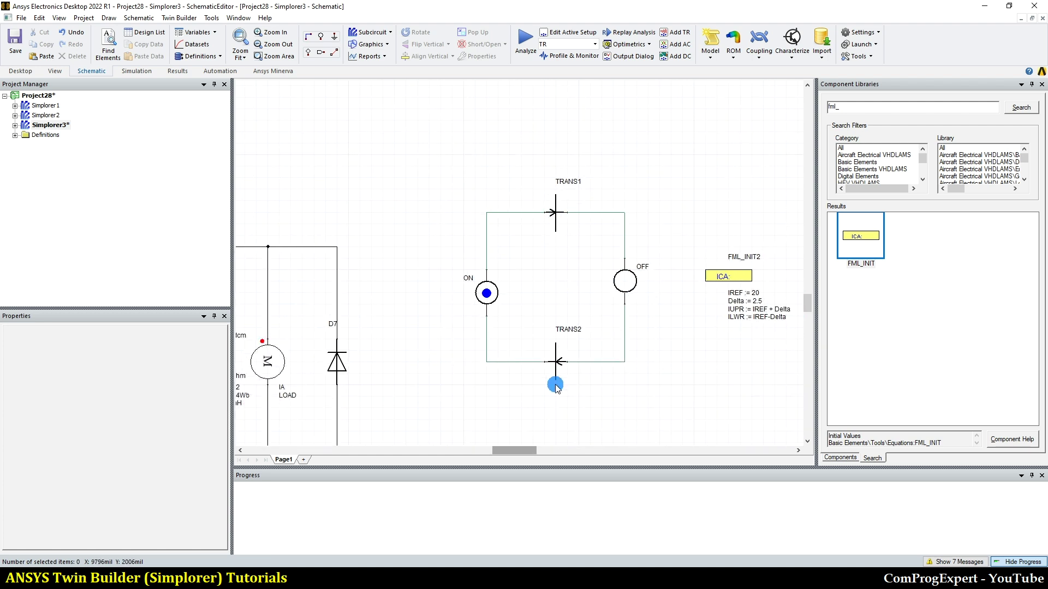
{"action": "scroll", "coordinate": [585, 196], "scroll_direction": "up", "scroll_amount": 2}
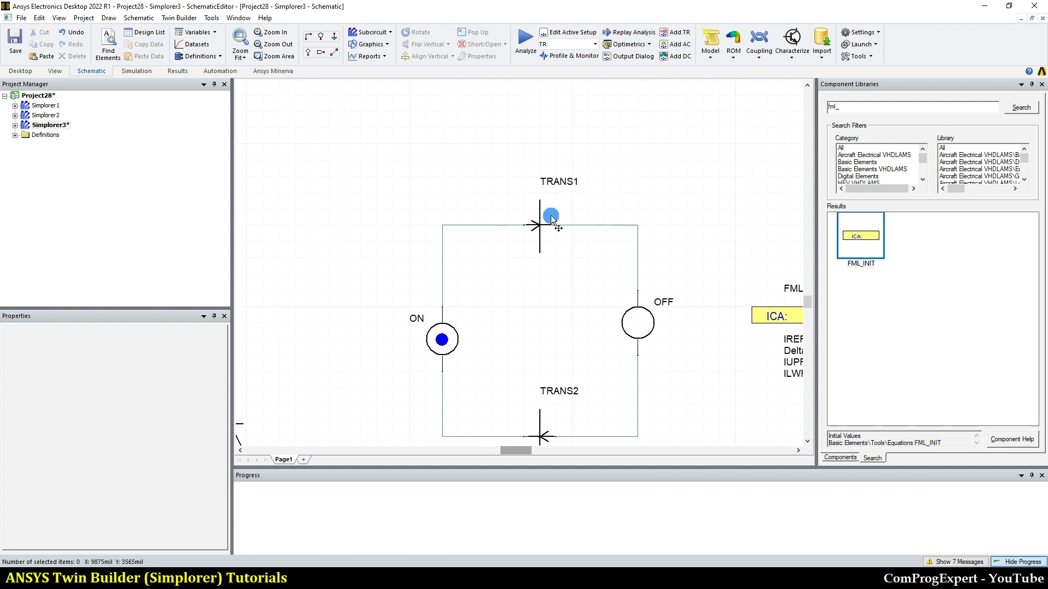
{"action": "double_click", "coordinate": [540, 223]}
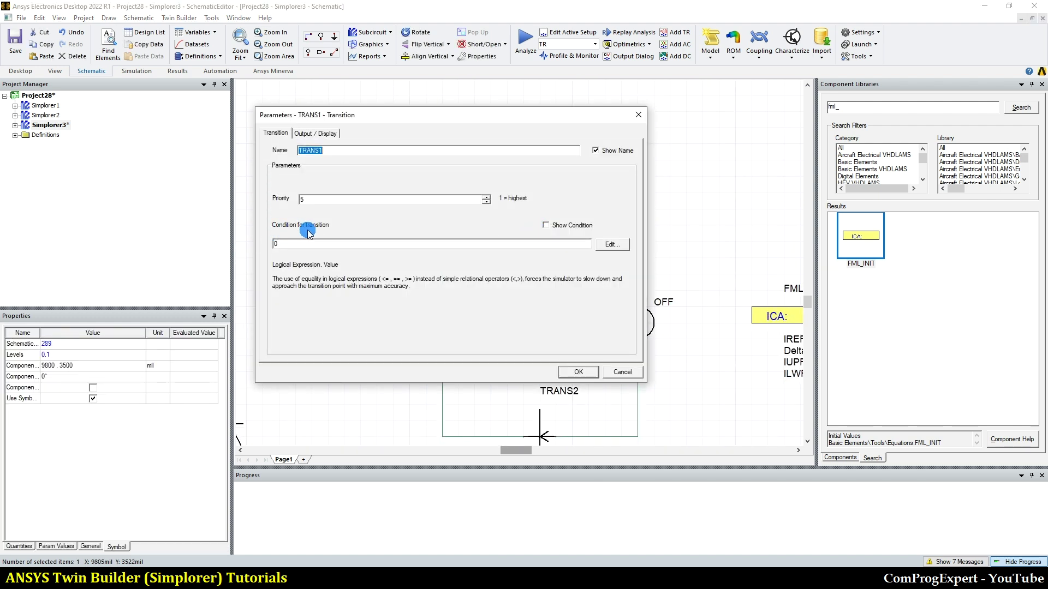
{"action": "double_click", "coordinate": [272, 243]}
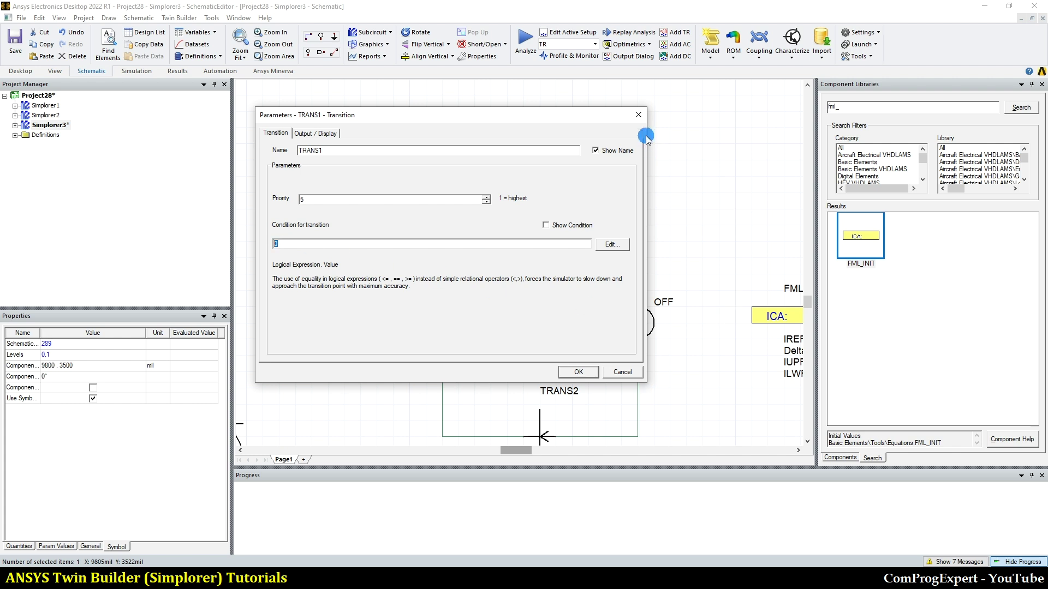
{"action": "left_click", "coordinate": [638, 115]}
Step: Move the FML_INIT2 initial values block up, above and beside the OFF state
{"action": "left_click_drag", "start_coordinate": [762, 316], "coordinate": [665, 136]}
{"action": "left_click", "coordinate": [707, 226]}
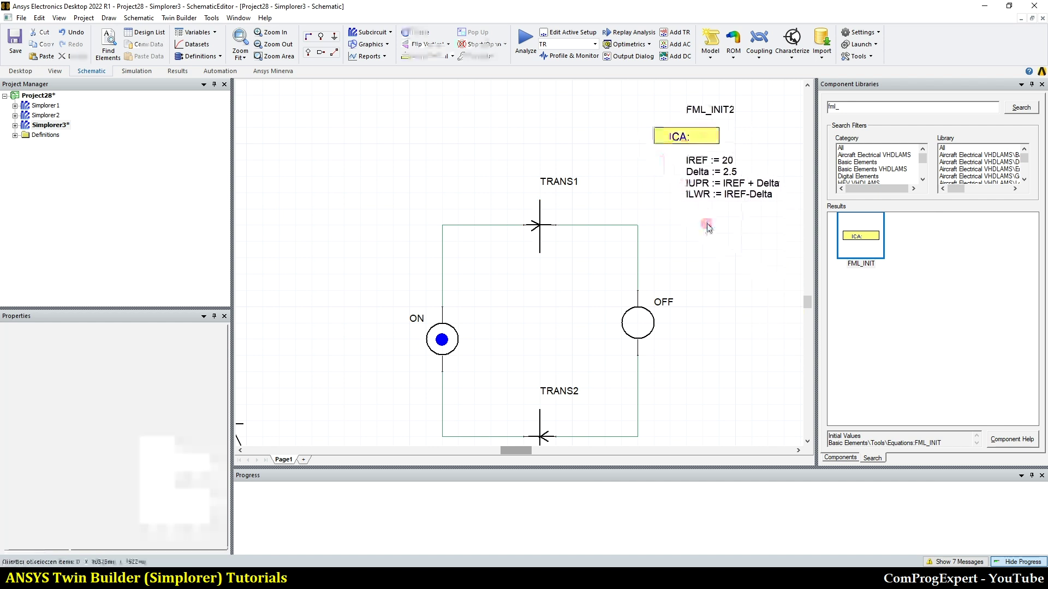
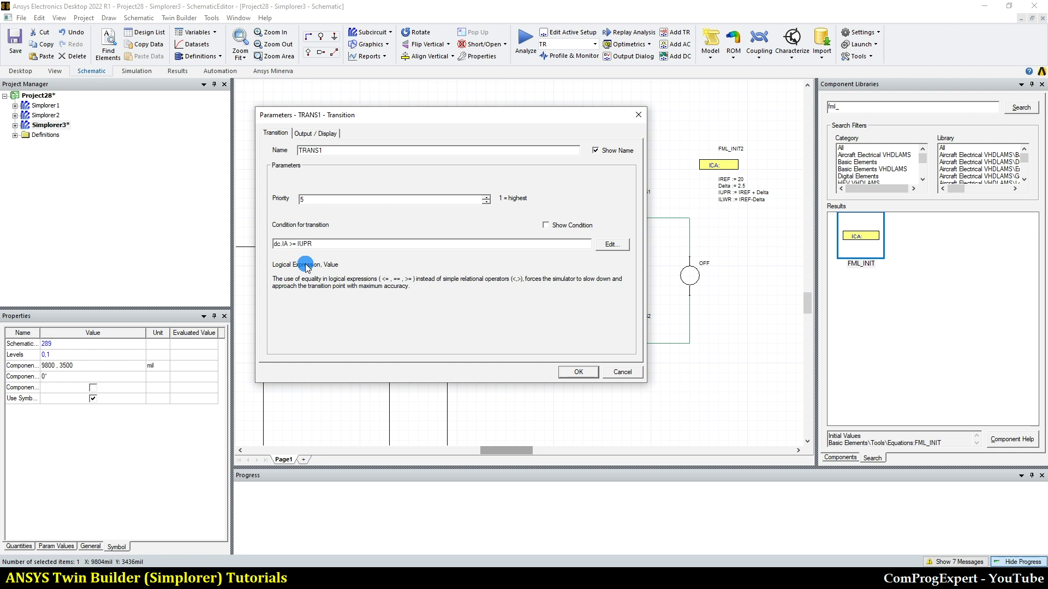
Step: Set TRANS1's condition to dcm.IA >= IUPR, show it on the schematic and centre its label beneath the transition
{"action": "left_click", "coordinate": [566, 371]}
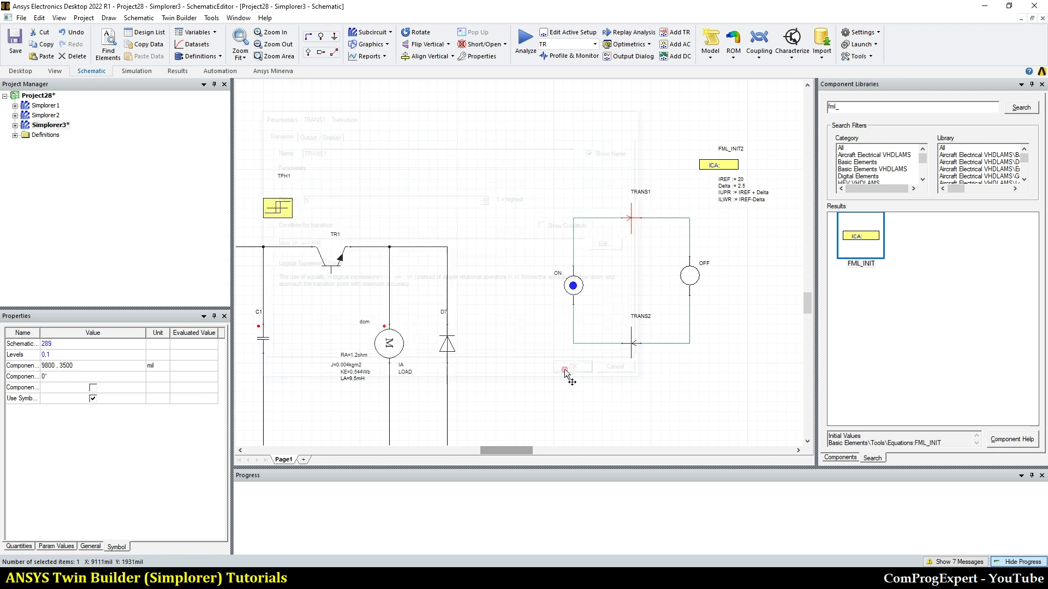
{"action": "double_click", "coordinate": [631, 218]}
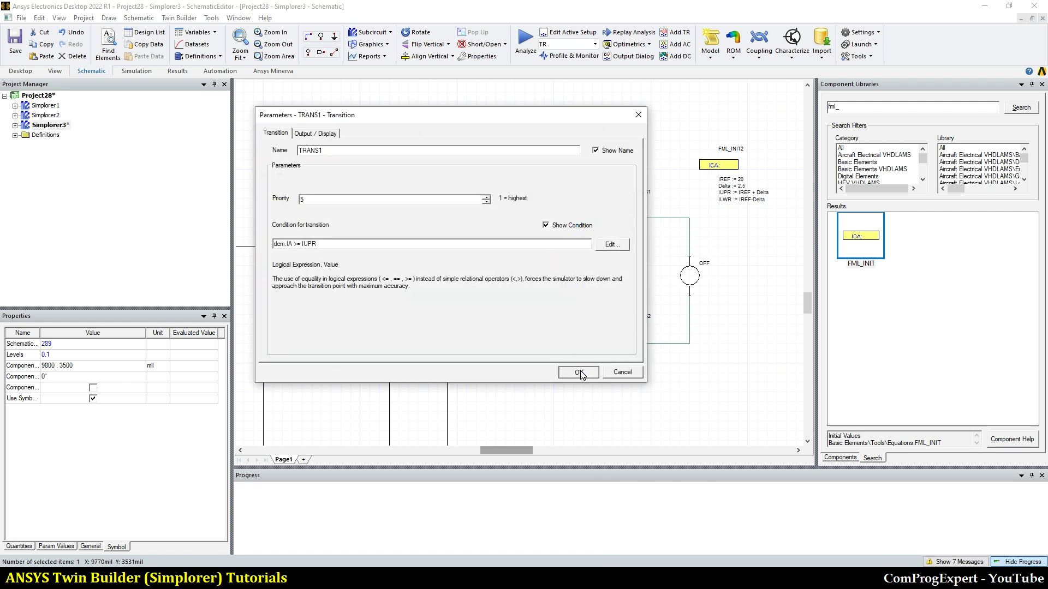
{"action": "left_click", "coordinate": [579, 373]}
{"action": "scroll", "coordinate": [666, 271], "scroll_direction": "up", "scroll_amount": 3}
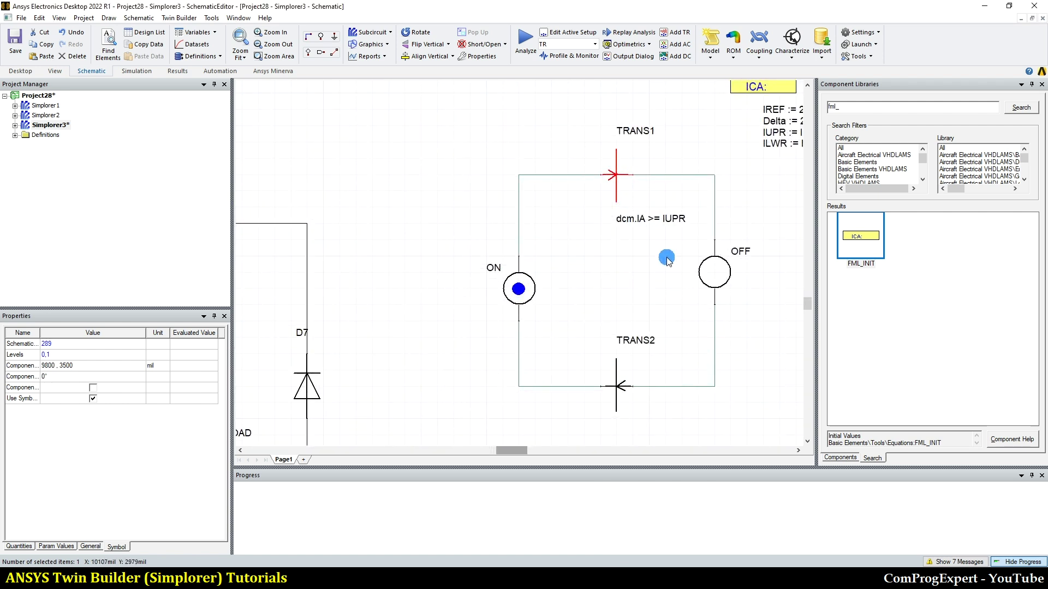
{"action": "left_click_drag", "start_coordinate": [630, 218], "coordinate": [599, 220]}
{"action": "left_click", "coordinate": [627, 317]}
Step: Set TRANS2's transition condition to dcm.IA <= ILWR and show the condition on the schematic
{"action": "double_click", "coordinate": [620, 379]}
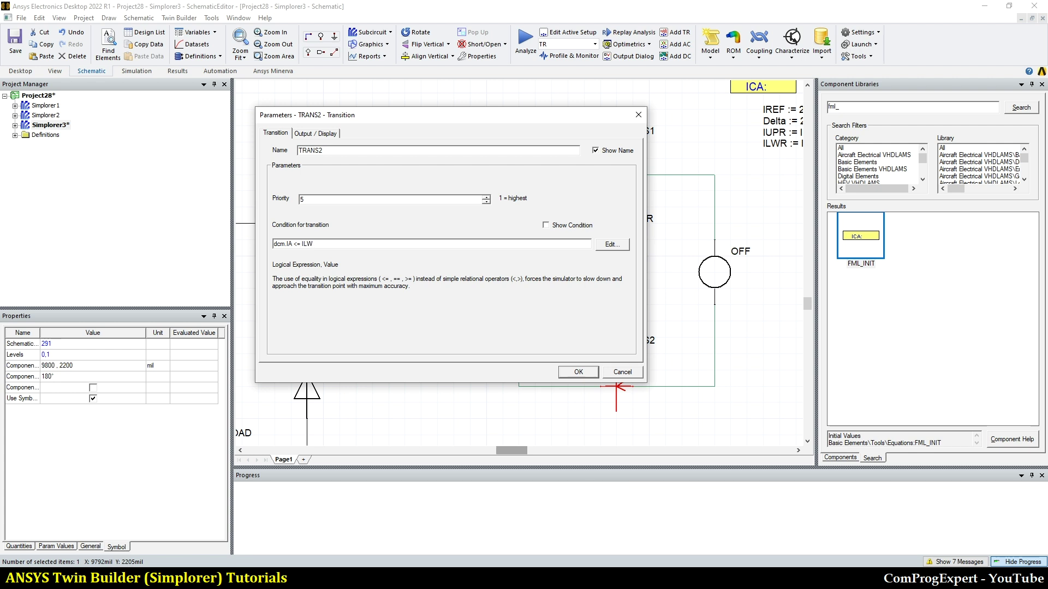
{"action": "key", "text": "Return"}
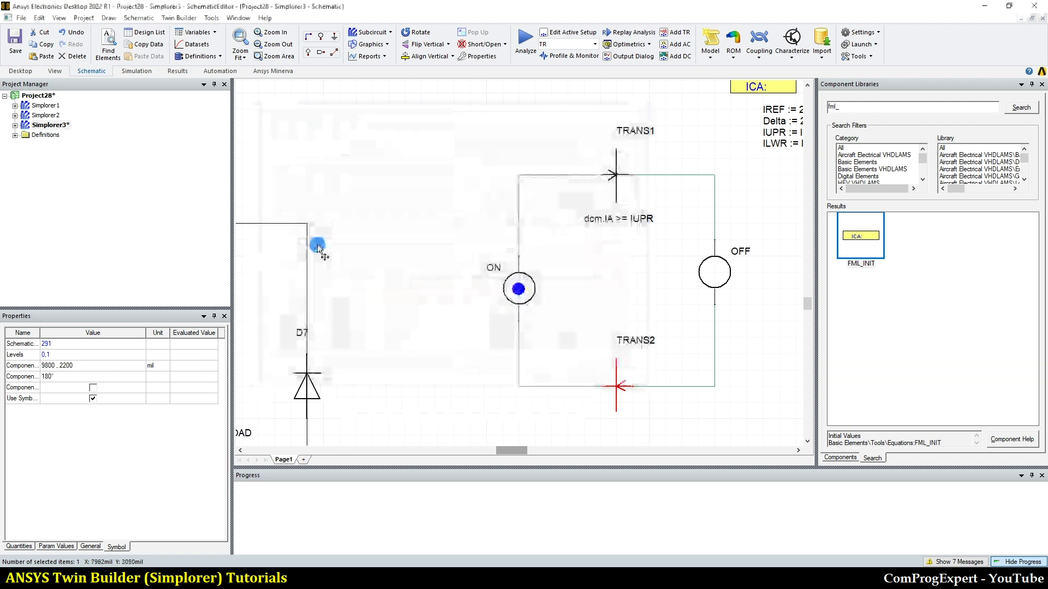
{"action": "double_click", "coordinate": [616, 385]}
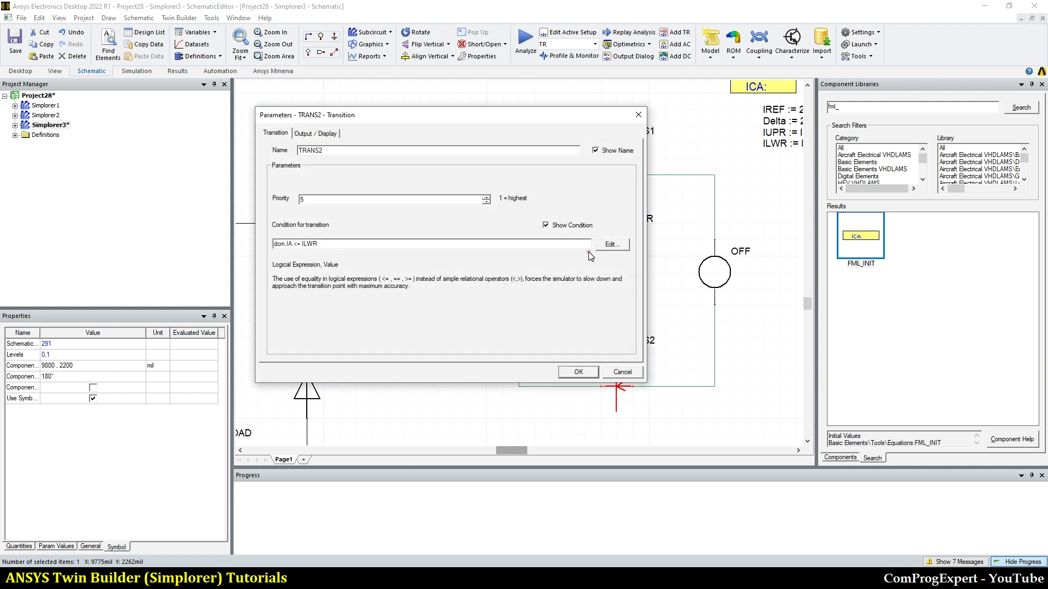
{"action": "left_click", "coordinate": [578, 374]}
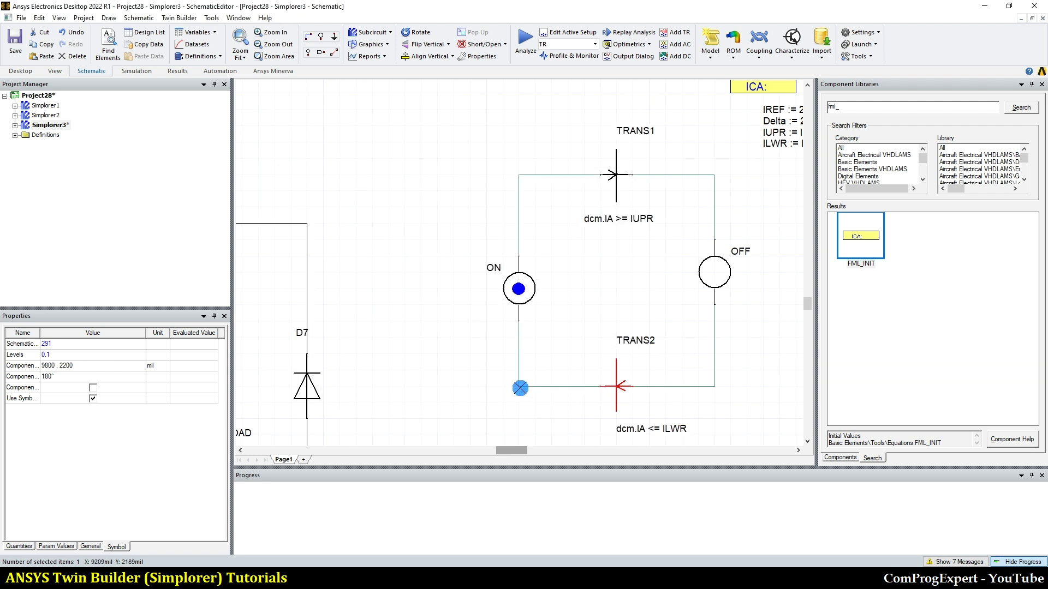
{"action": "left_click", "coordinate": [457, 295]}
Step: Move the FML_INIT2 initial values block down, level with TRANS1 and closer to the state graph
{"action": "scroll", "coordinate": [458, 296], "scroll_direction": "down", "scroll_amount": 2}
{"action": "left_click_drag", "start_coordinate": [644, 188], "coordinate": [663, 236]}
{"action": "left_click", "coordinate": [689, 327]}
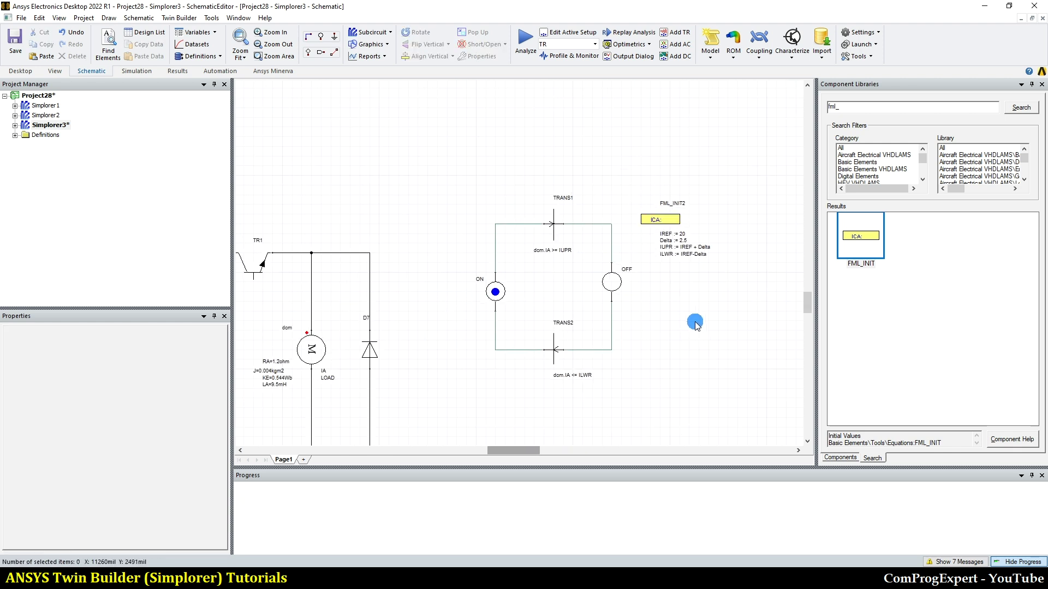
Step: Recheck the ON state's cs action and set transistor TR1's control signal to cs
{"action": "scroll", "coordinate": [689, 307], "scroll_direction": "down", "scroll_amount": 1}
{"action": "scroll", "coordinate": [689, 307], "scroll_direction": "up", "scroll_amount": 2}
{"action": "double_click", "coordinate": [494, 325]}
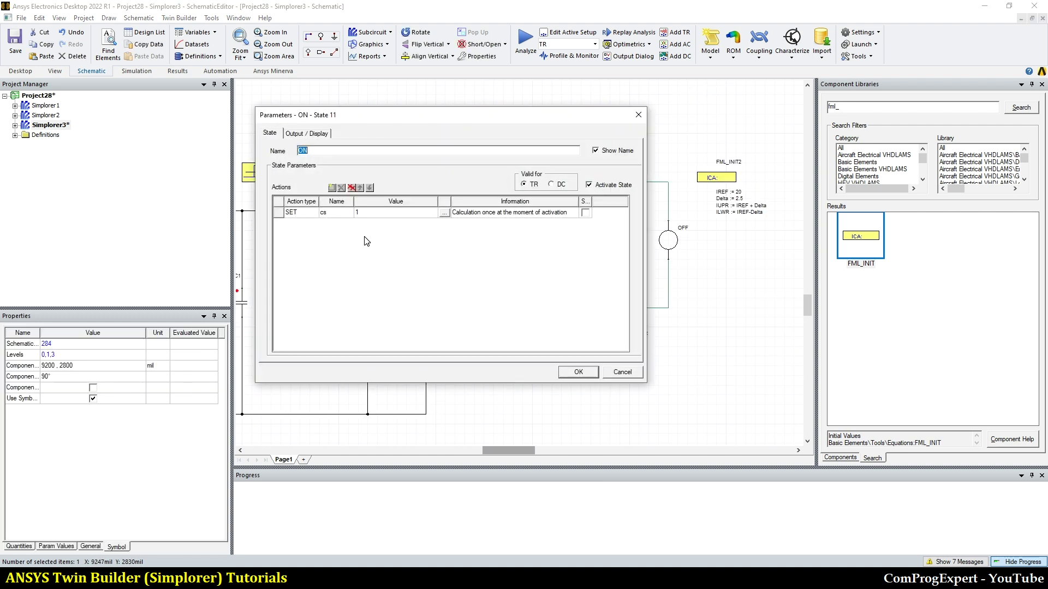
{"action": "left_click", "coordinate": [580, 372]}
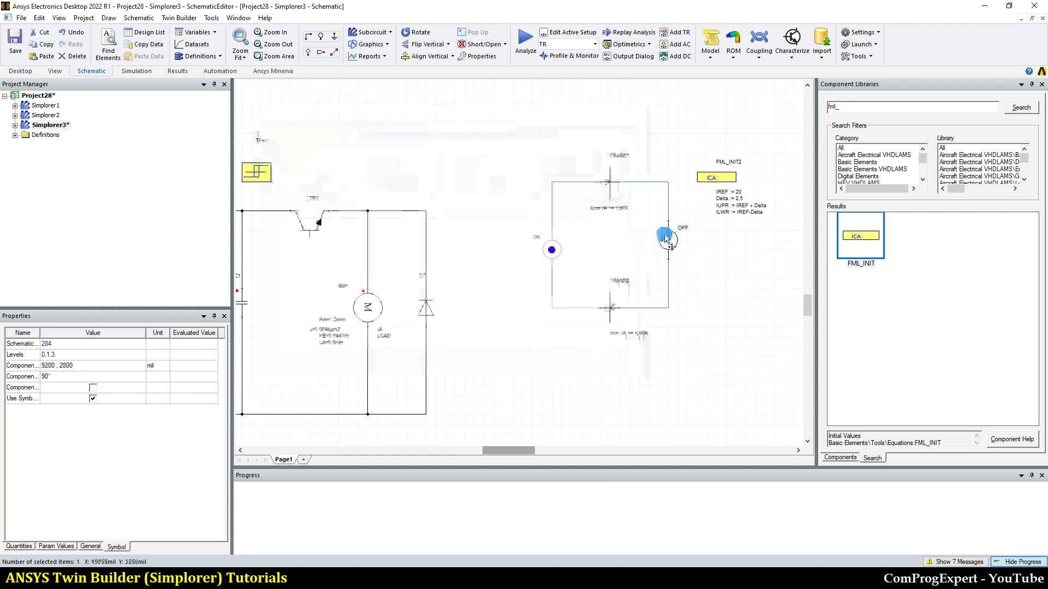
{"action": "double_click", "coordinate": [304, 222]}
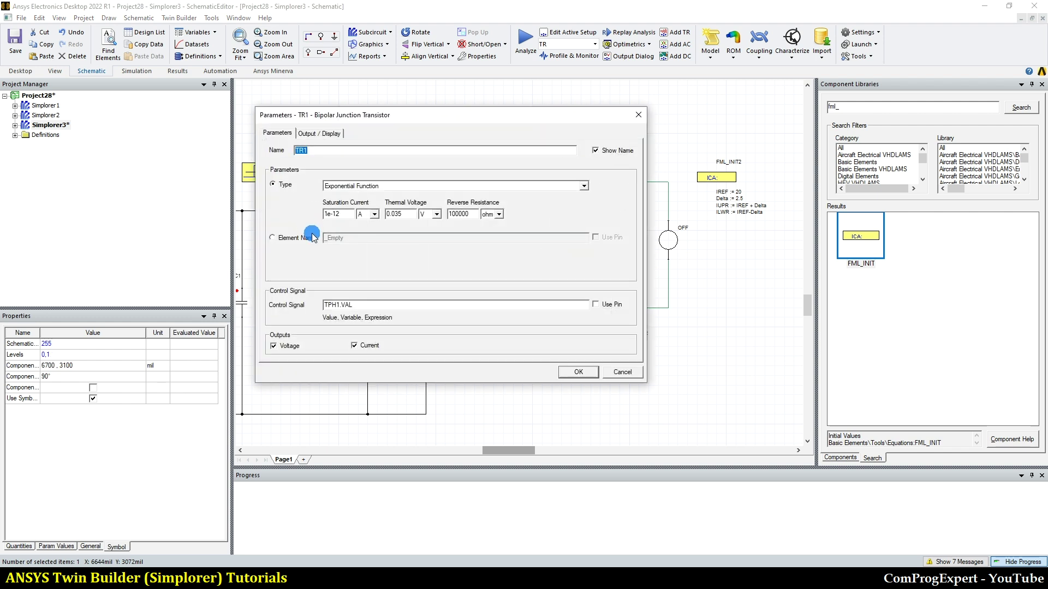
{"action": "type", "text": "cs"}
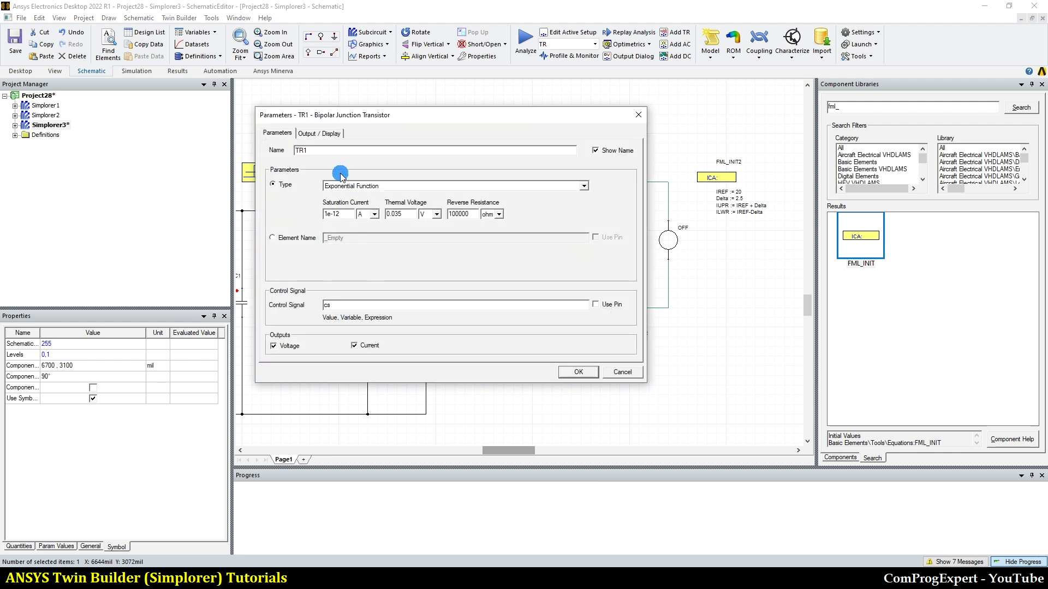
{"action": "left_click", "coordinate": [570, 371]}
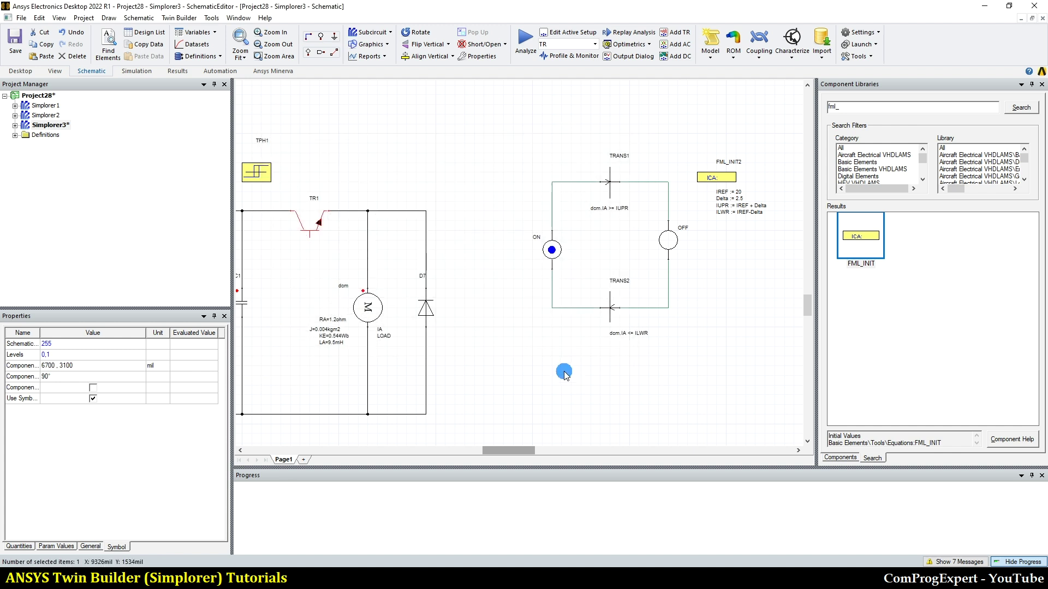
Step: Delete the TPH1 two-point hysteresis block above the circuit and save the project
{"action": "scroll", "coordinate": [564, 367], "scroll_direction": "down", "scroll_amount": 2}
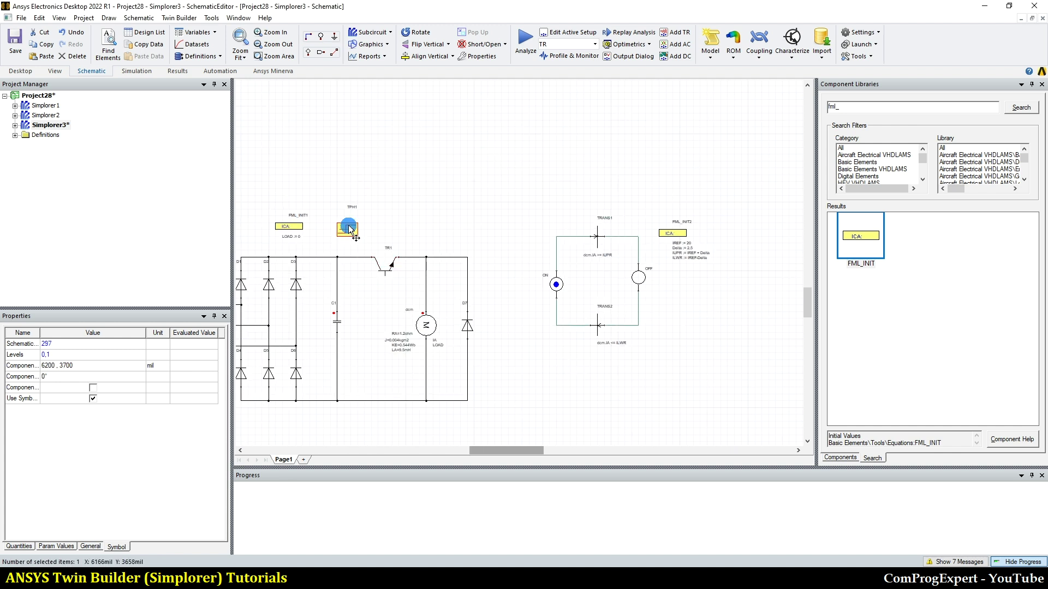
{"action": "key", "text": "Delete"}
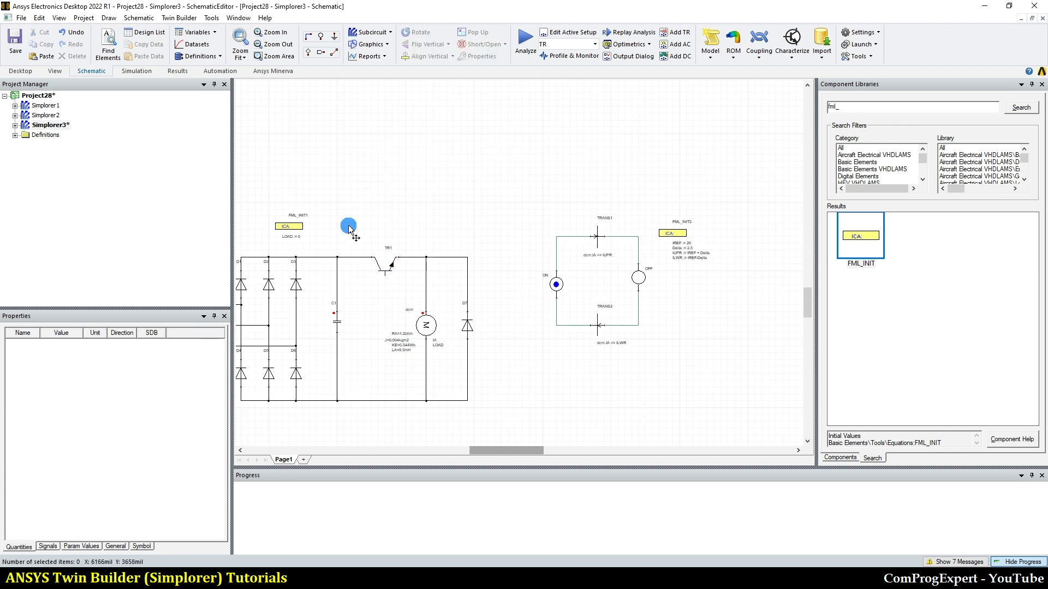
{"action": "left_click", "coordinate": [240, 55]}
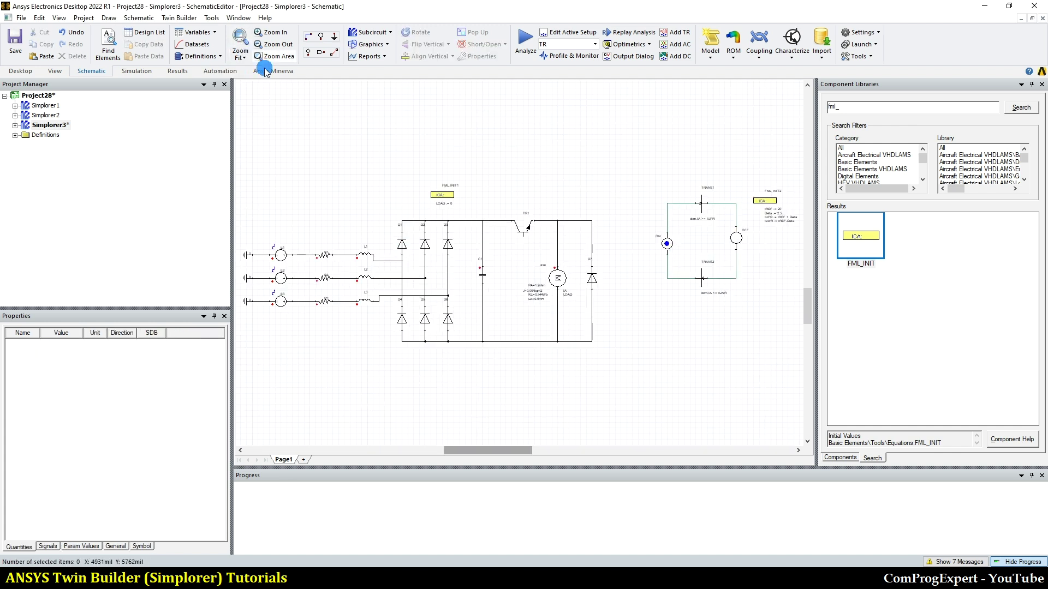
{"action": "left_click", "coordinate": [644, 173]}
{"action": "key", "text": "ctrl+s"}
{"action": "scroll", "coordinate": [780, 196], "scroll_direction": "up", "scroll_amount": 2}
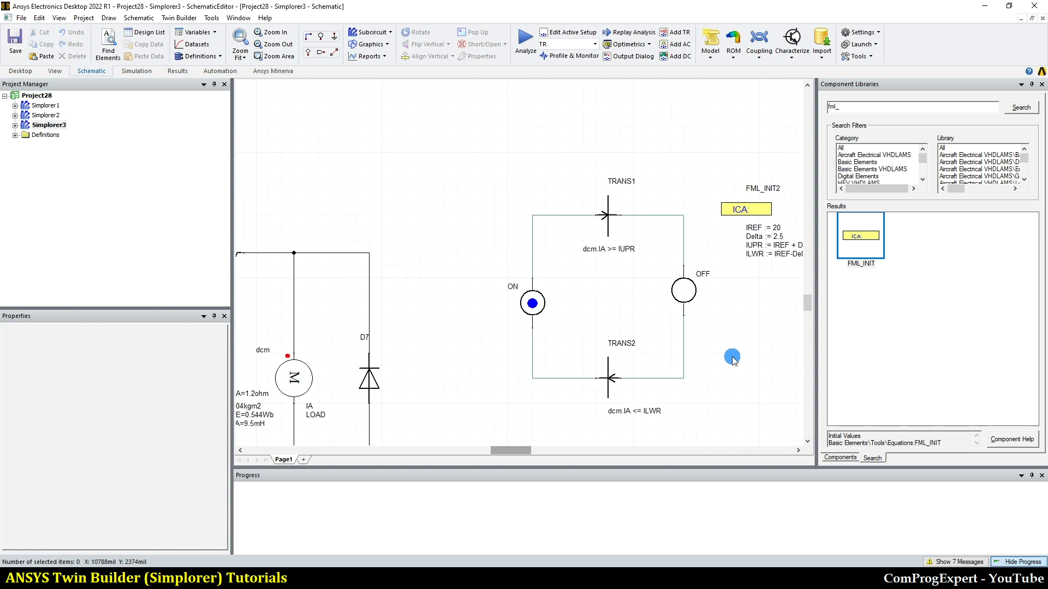
{"action": "left_click_drag", "start_coordinate": [528, 452], "coordinate": [538, 453]}
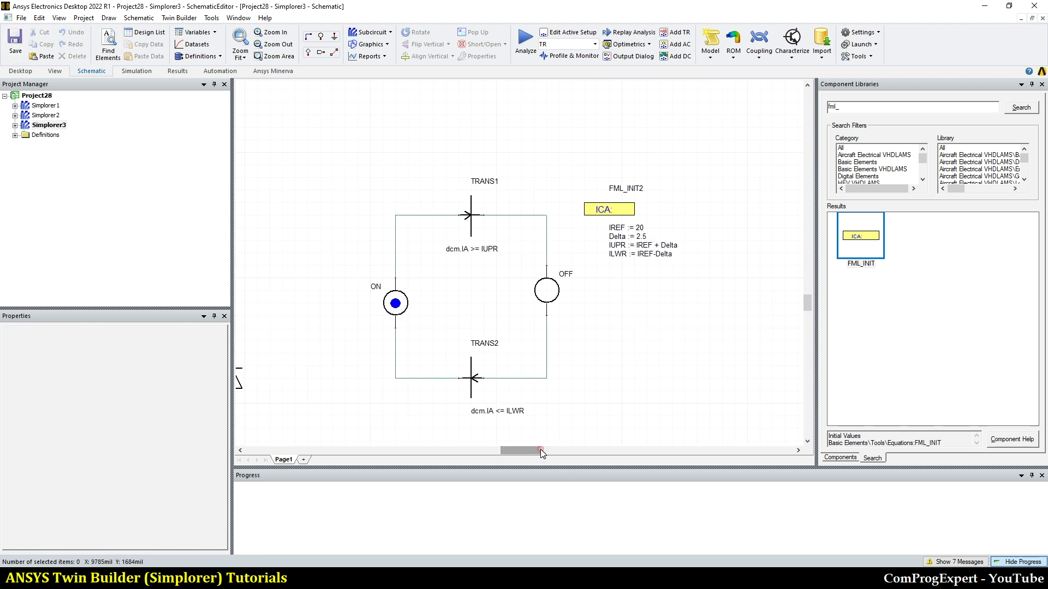
{"action": "scroll", "coordinate": [587, 382], "scroll_direction": "down", "scroll_amount": 1}
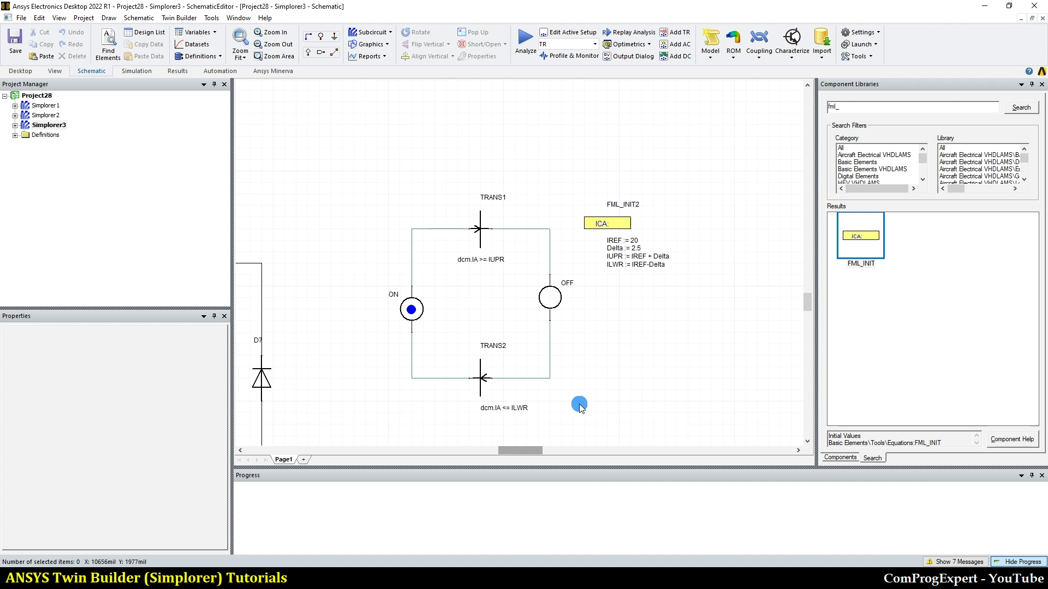
Step: Run the TR transient analysis of the Simplorer3 design
{"action": "scroll", "coordinate": [580, 406], "scroll_direction": "down", "scroll_amount": 1}
{"action": "scroll", "coordinate": [569, 434], "scroll_direction": "up", "scroll_amount": 1}
{"action": "scroll", "coordinate": [567, 437], "scroll_direction": "up", "scroll_amount": 1}
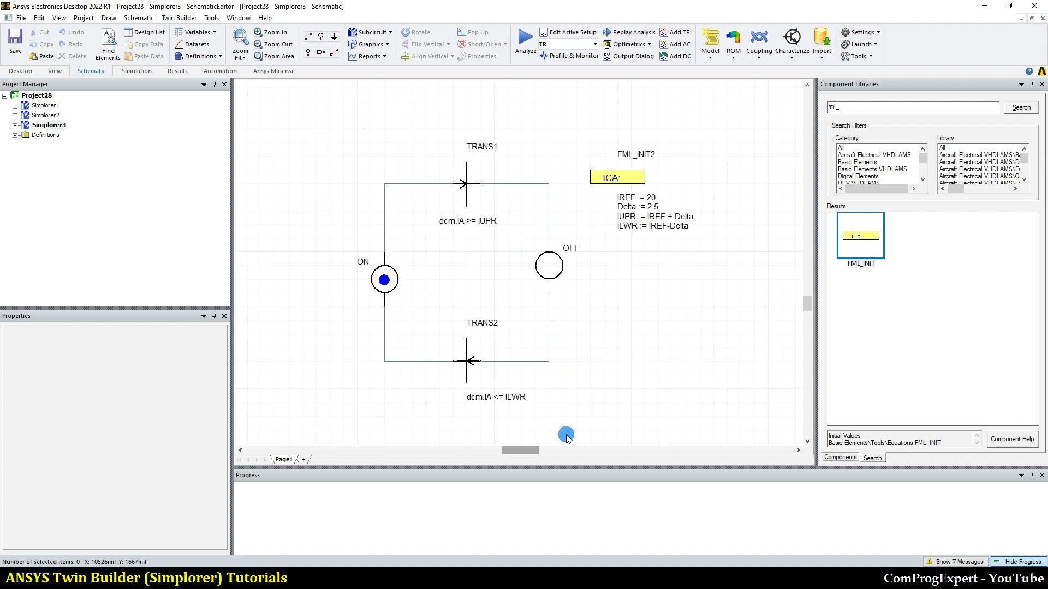
{"action": "left_click", "coordinate": [240, 38]}
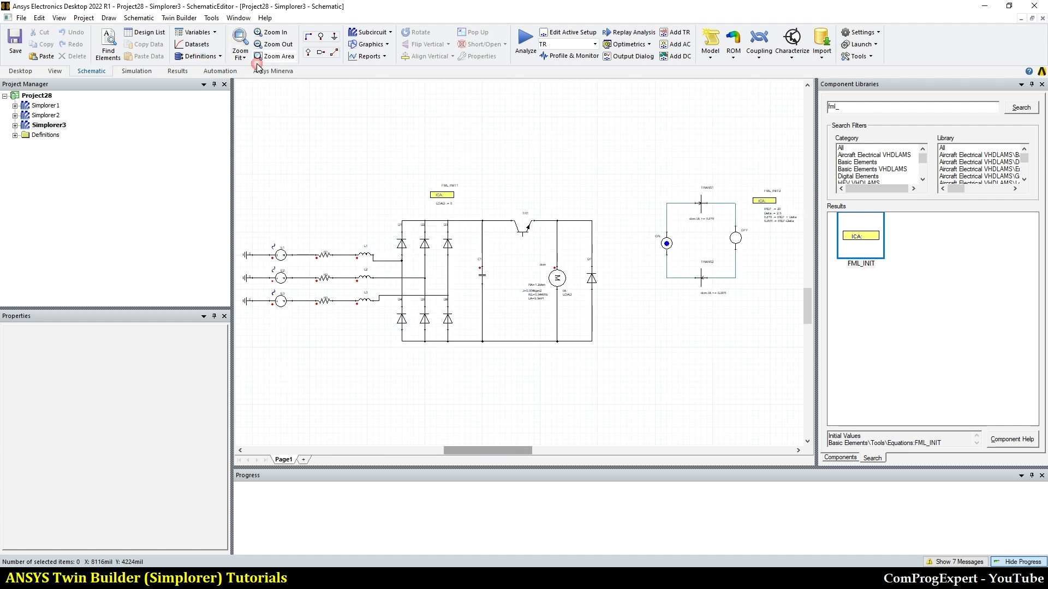
{"action": "left_click", "coordinate": [15, 126]}
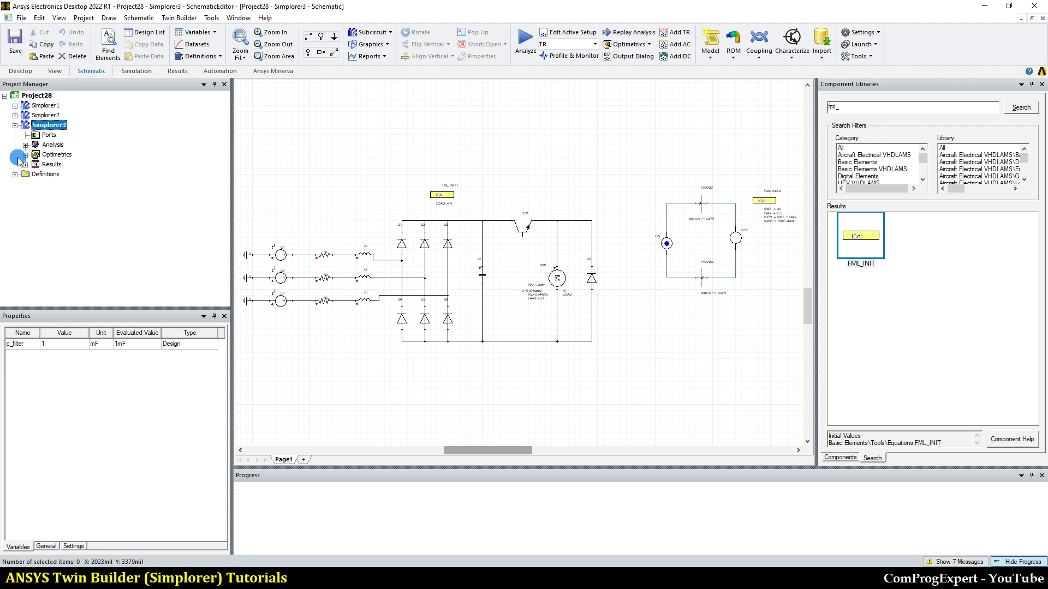
{"action": "left_click", "coordinate": [25, 145]}
{"action": "left_click", "coordinate": [25, 164]}
{"action": "left_click", "coordinate": [25, 184]}
{"action": "right_click", "coordinate": [56, 154]}
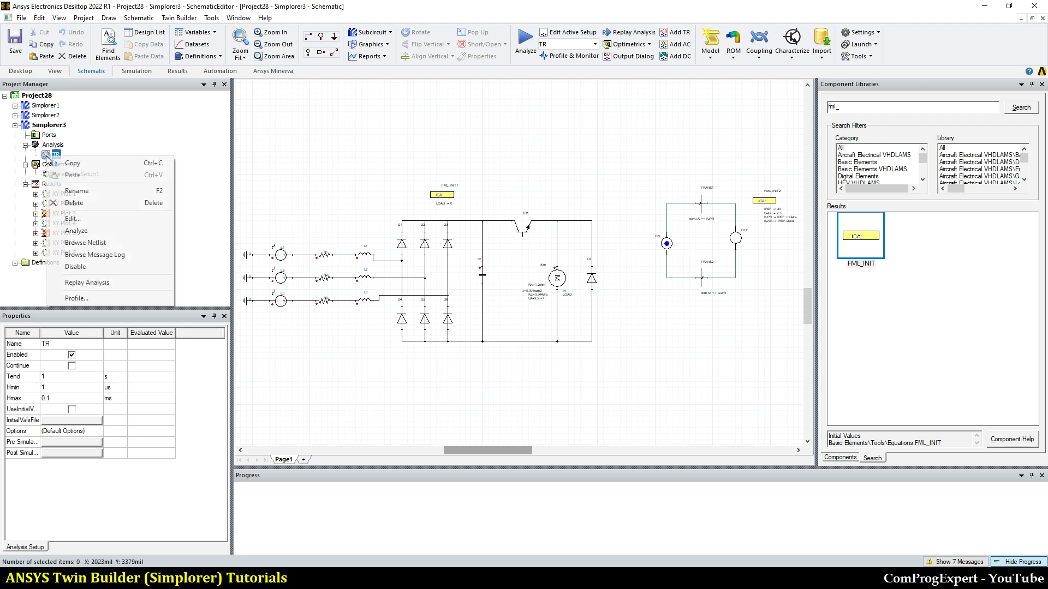
{"action": "left_click", "coordinate": [80, 231]}
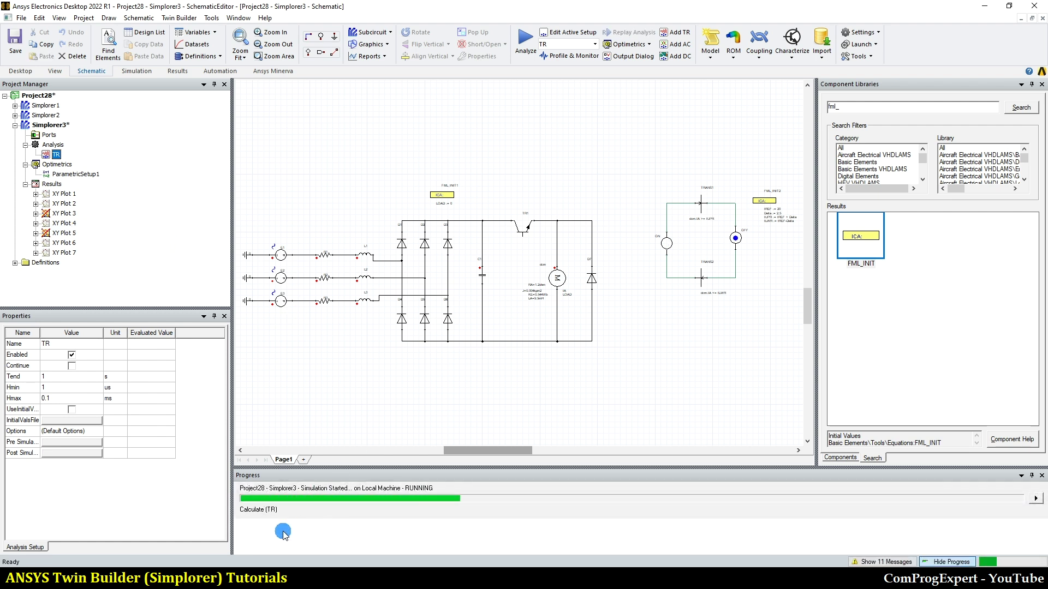
Step: Examine Simplorer3's armature current in XY Plot 6 and speed in XY Plot 7, looking closely at the current's hysteresis band
{"action": "double_click", "coordinate": [65, 244]}
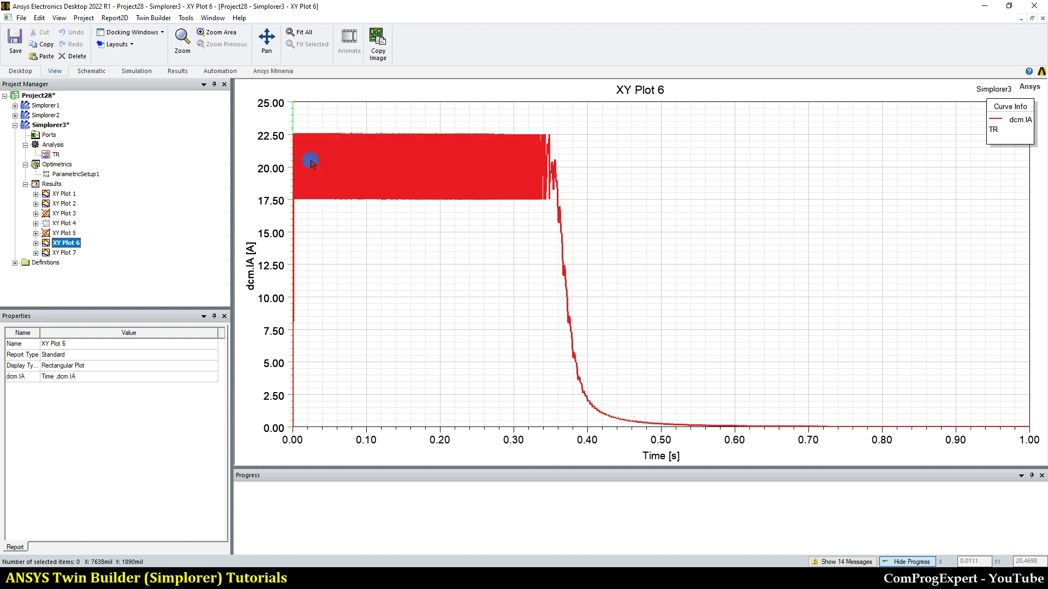
{"action": "double_click", "coordinate": [56, 253]}
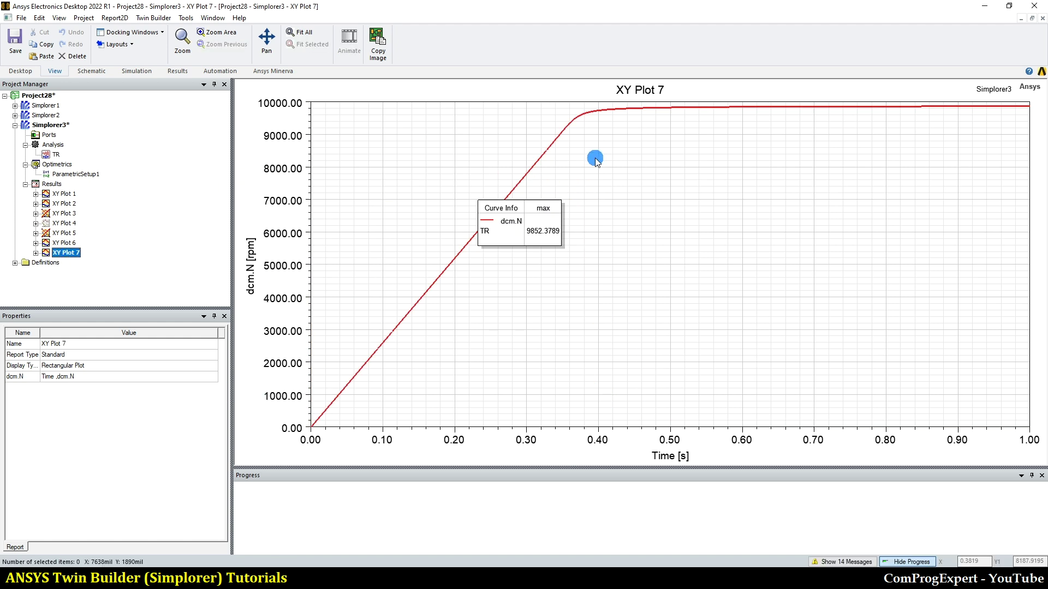
{"action": "double_click", "coordinate": [64, 243]}
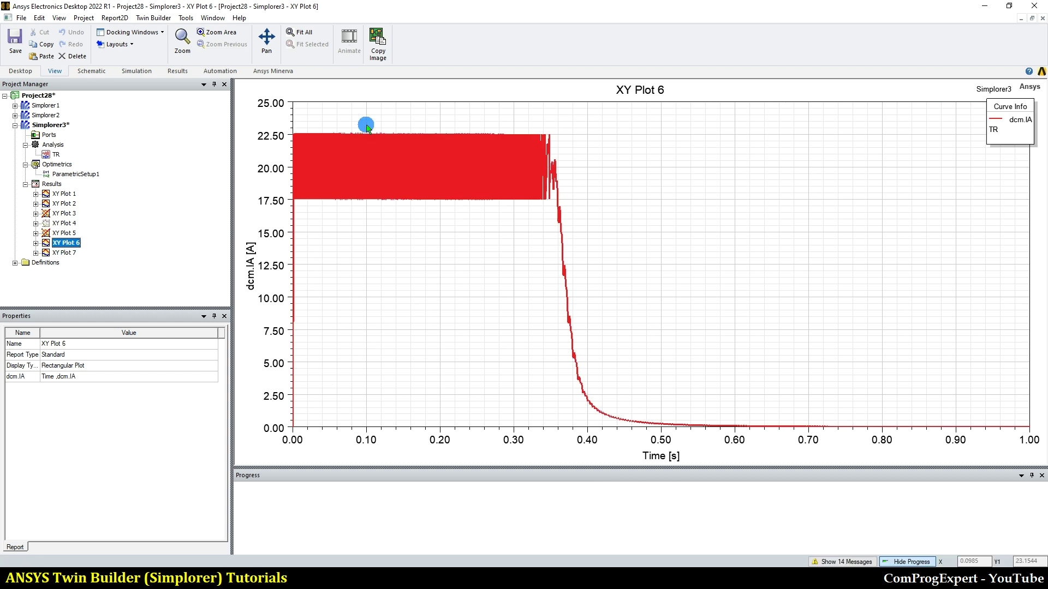
{"action": "scroll", "coordinate": [393, 145], "scroll_direction": "up", "scroll_amount": 4}
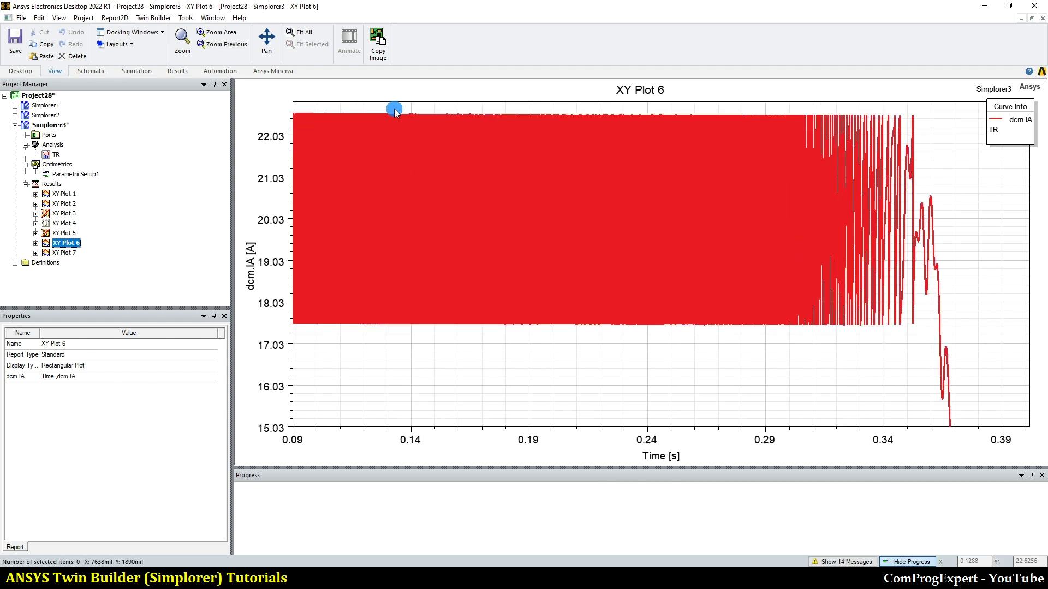
{"action": "scroll", "coordinate": [397, 126], "scroll_direction": "up", "scroll_amount": 4}
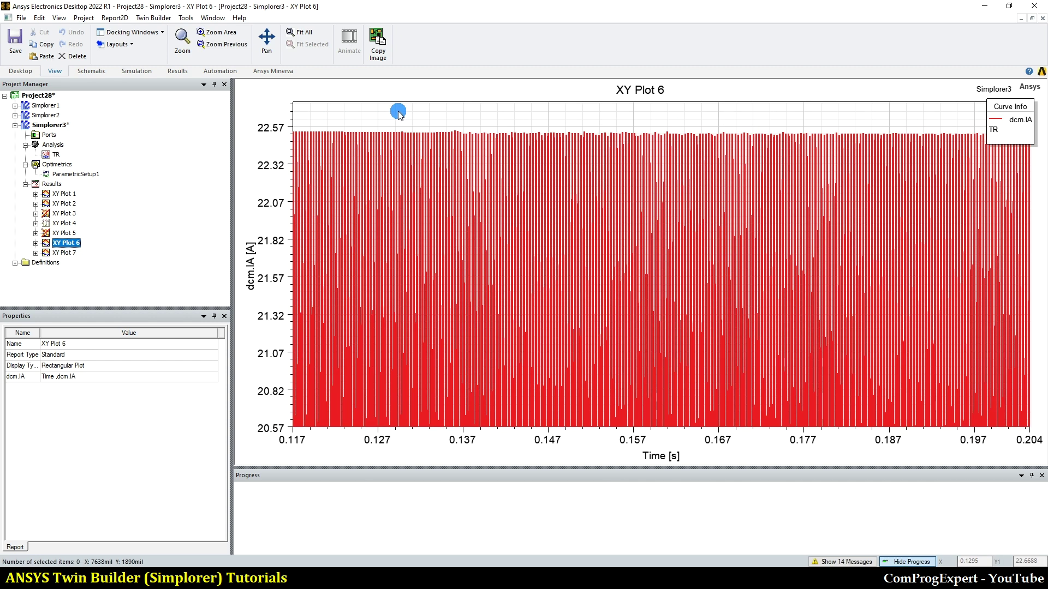
{"action": "left_click", "coordinate": [320, 47]}
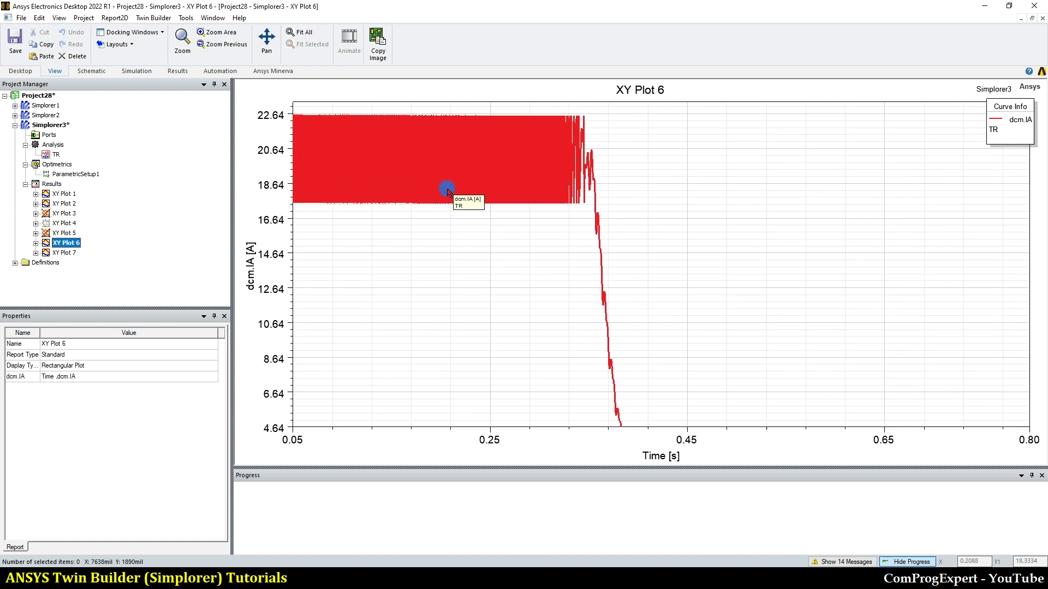
{"action": "scroll", "coordinate": [436, 218], "scroll_direction": "up", "scroll_amount": 1}
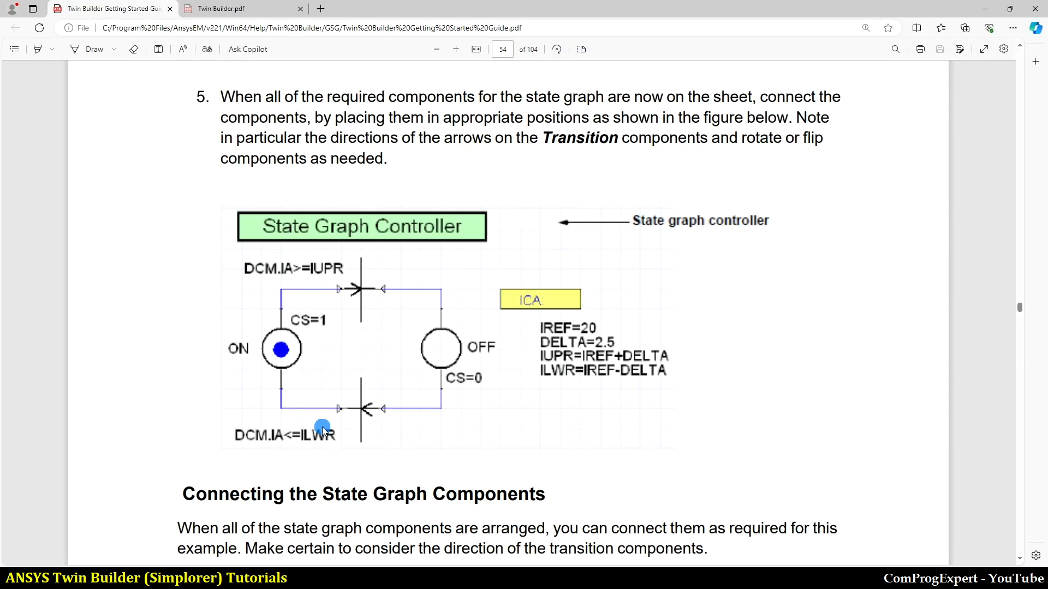
Step: Switch to the Twin Builder Getting Started Guide and find the Simulation Results (State Graph) section on page 59
{"action": "scroll", "coordinate": [360, 360], "scroll_direction": "down", "scroll_amount": 15}
{"action": "scroll", "coordinate": [360, 360], "scroll_direction": "down", "scroll_amount": 15}
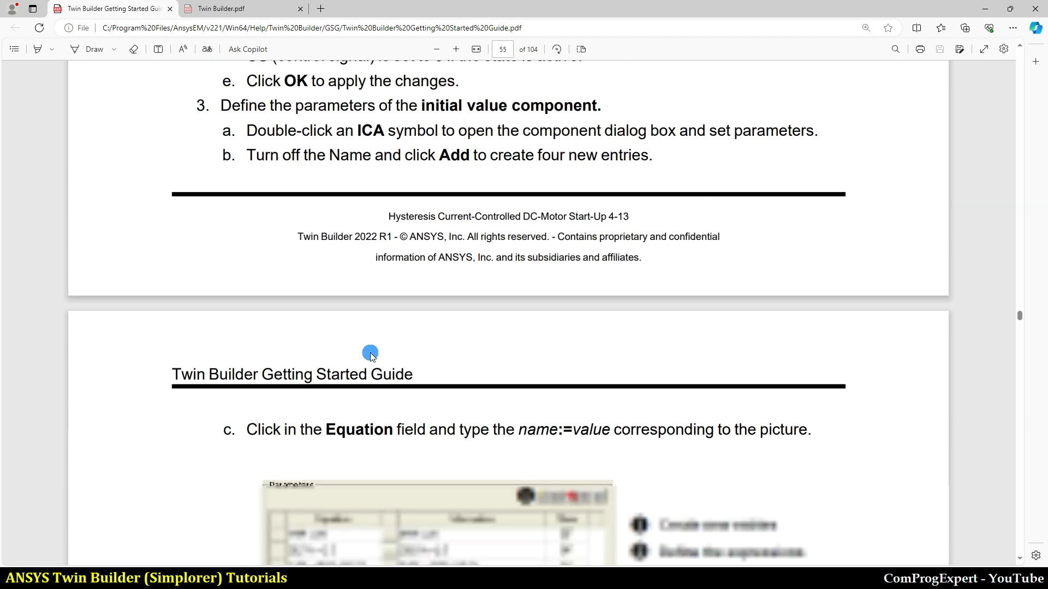
{"action": "scroll", "coordinate": [372, 359], "scroll_direction": "down", "scroll_amount": 15}
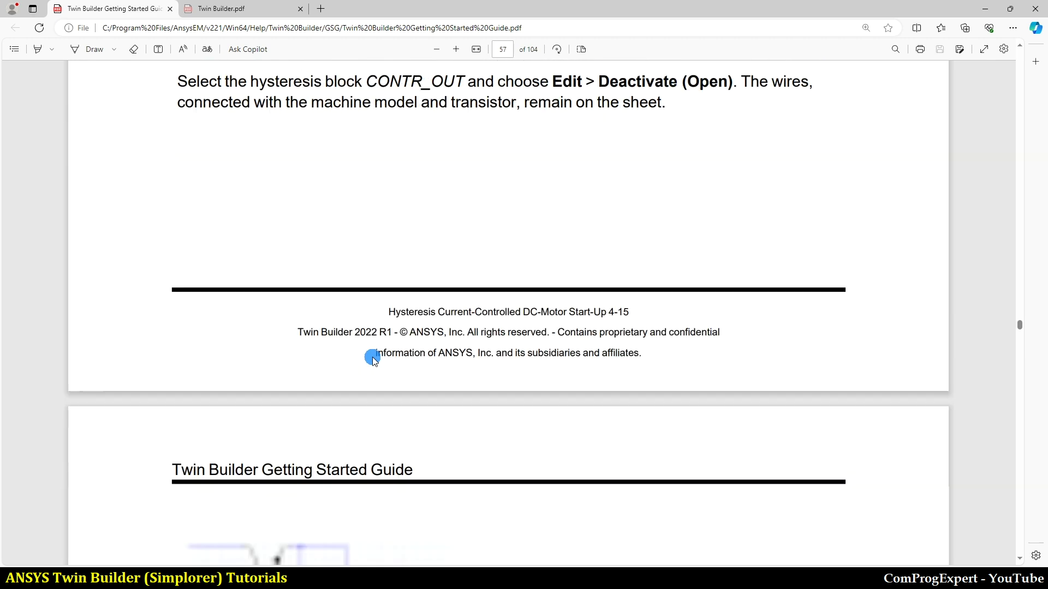
{"action": "scroll", "coordinate": [372, 358], "scroll_direction": "down", "scroll_amount": 10}
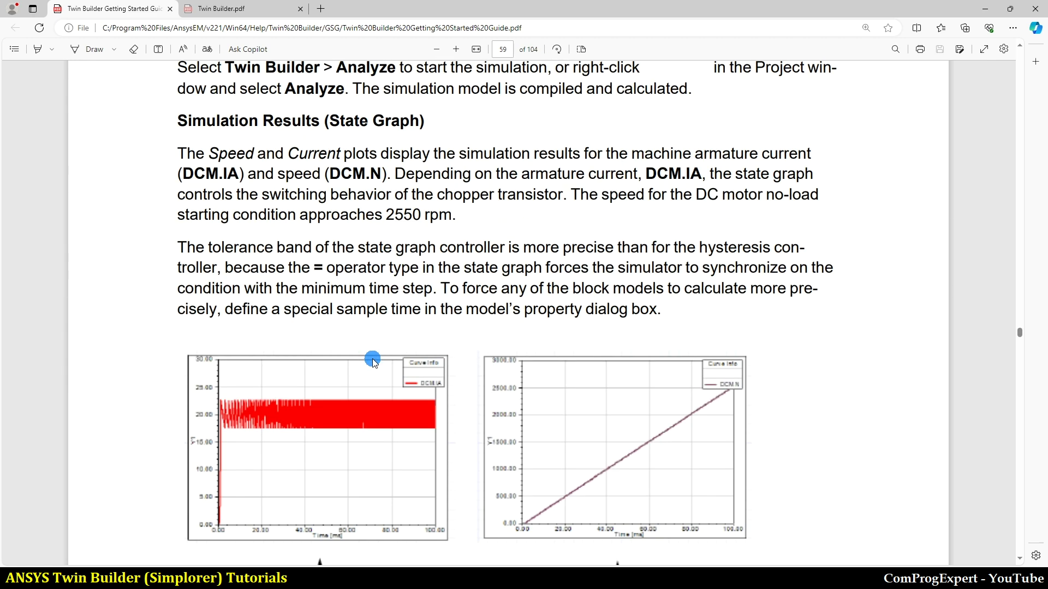
{"action": "scroll", "coordinate": [369, 358], "scroll_direction": "up", "scroll_amount": 5}
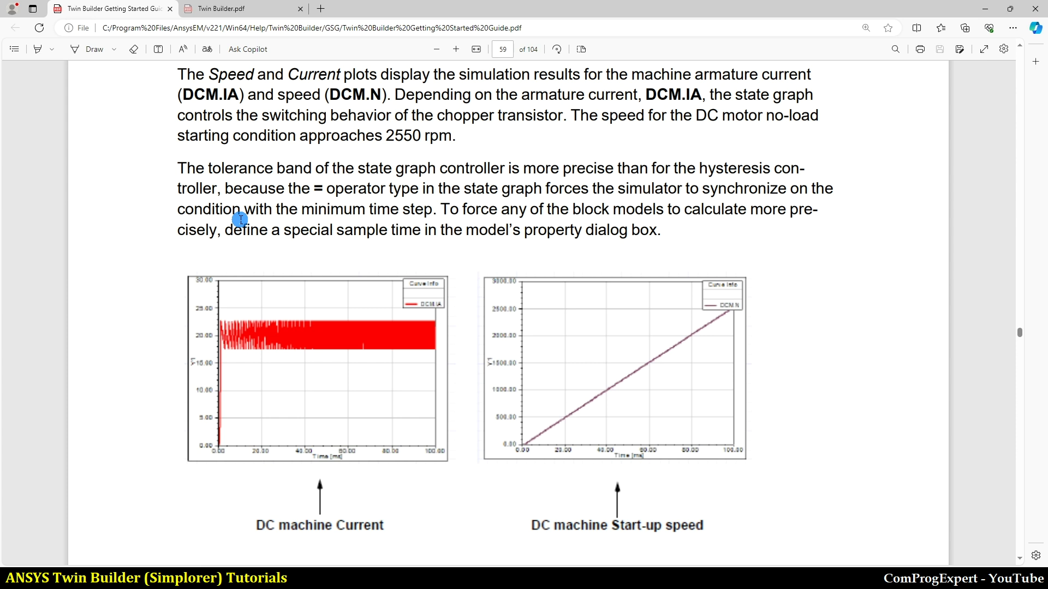
{"action": "scroll", "coordinate": [240, 220], "scroll_direction": "up", "scroll_amount": 1}
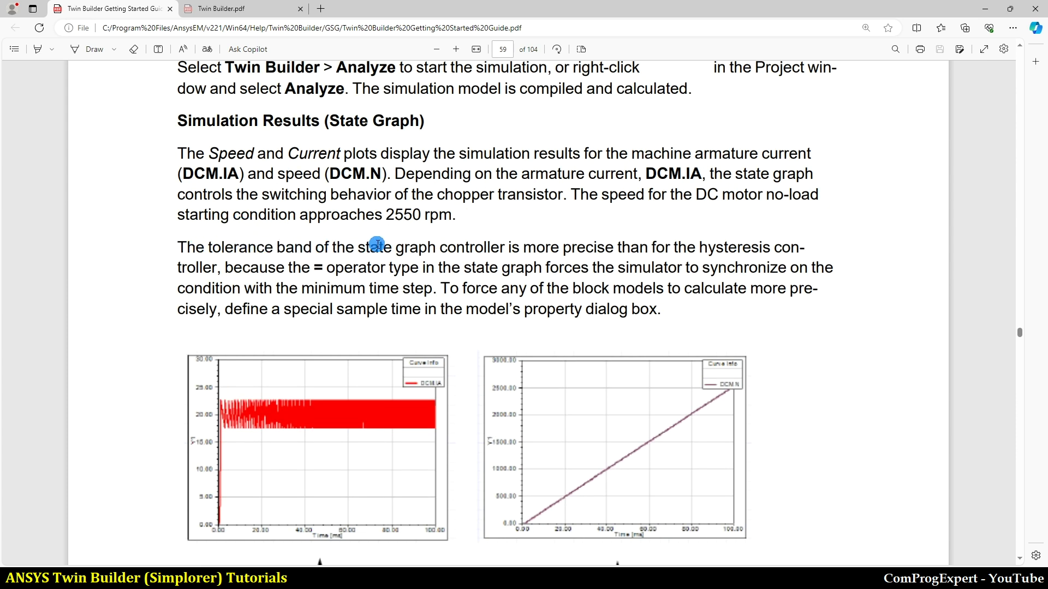
Step: Read the guide's explanation of the state graph controller's tolerance band and its reference current and speed plots
{"action": "left_click_drag", "start_coordinate": [508, 248], "coordinate": [754, 250]}
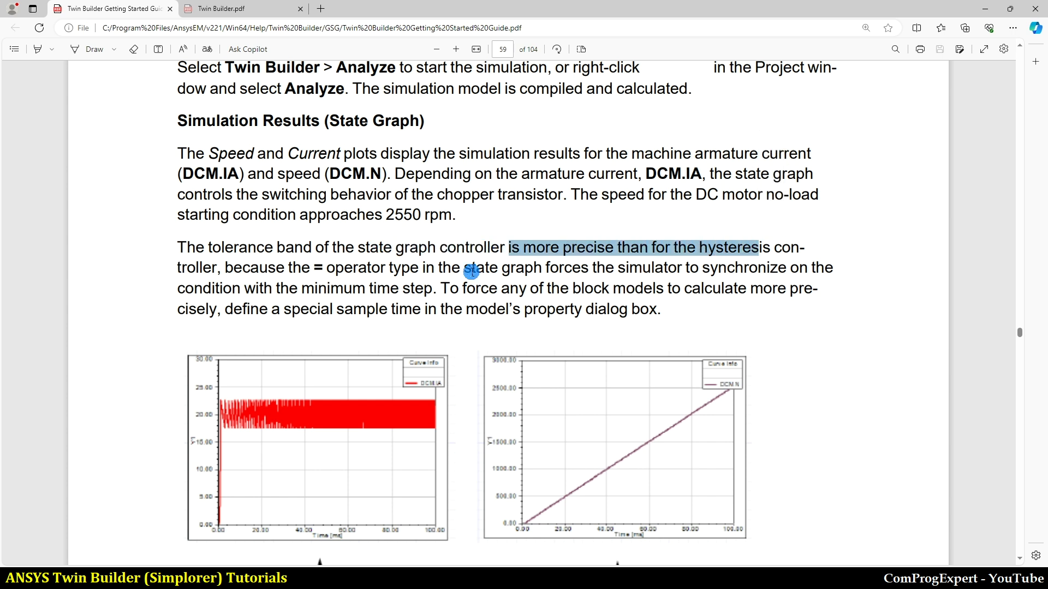
{"action": "left_click_drag", "start_coordinate": [262, 268], "coordinate": [308, 268]}
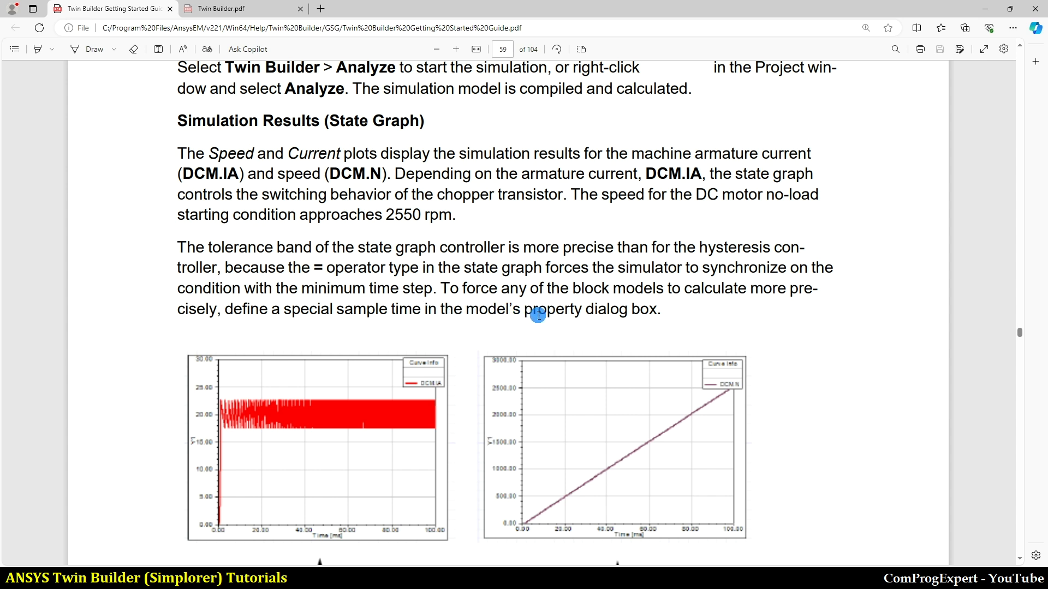
{"action": "scroll", "coordinate": [536, 320], "scroll_direction": "down", "scroll_amount": 5}
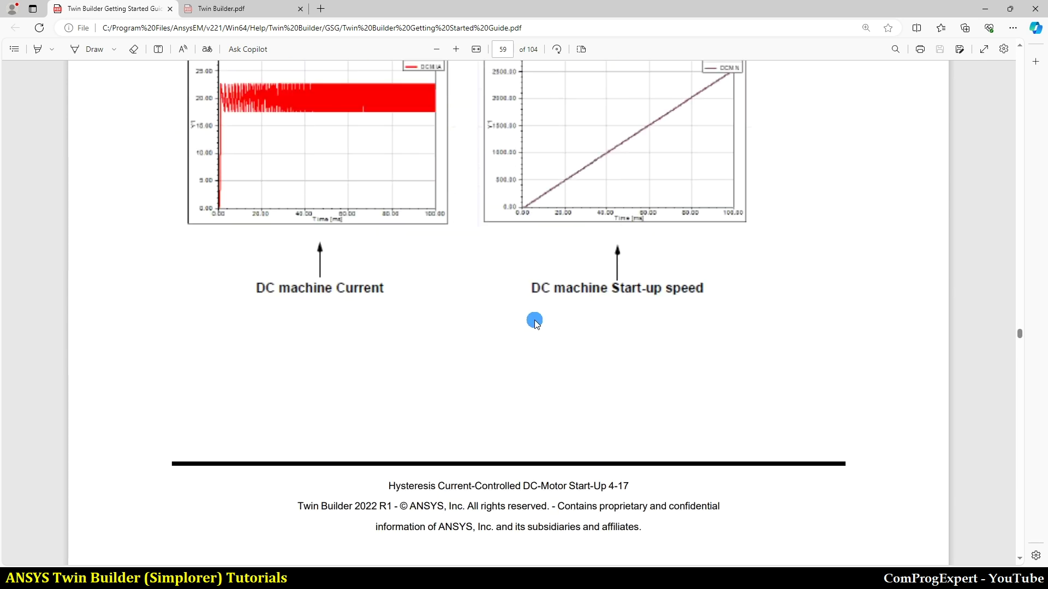
{"action": "scroll", "coordinate": [534, 321], "scroll_direction": "down", "scroll_amount": 6}
{"action": "scroll", "coordinate": [534, 321], "scroll_direction": "up", "scroll_amount": 9}
{"action": "scroll", "coordinate": [534, 320], "scroll_direction": "up", "scroll_amount": 4}
{"action": "scroll", "coordinate": [533, 323], "scroll_direction": "down", "scroll_amount": 3}
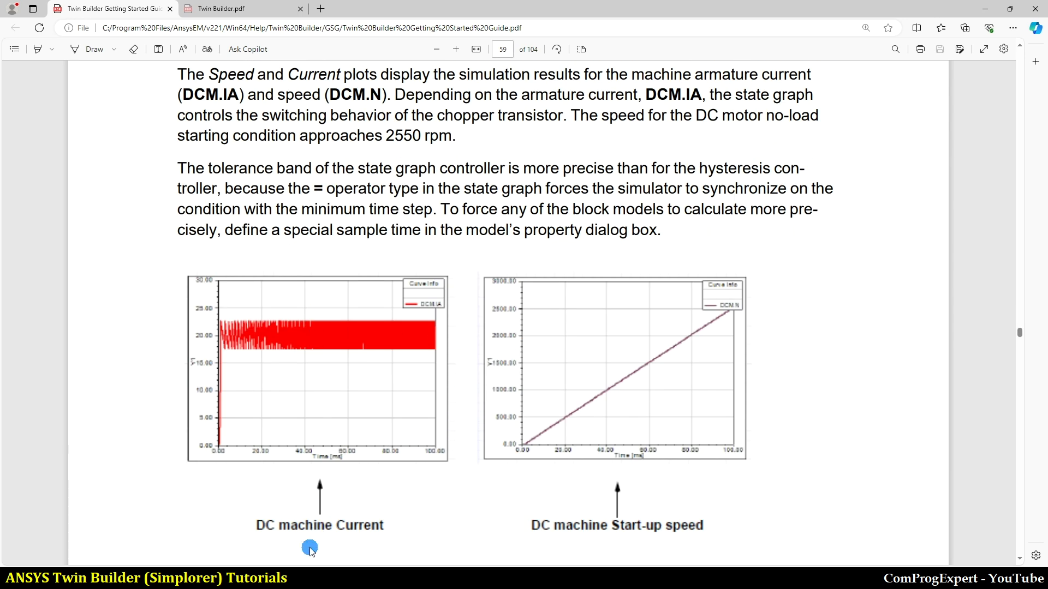
Step: Return to Twin Builder and compare Simplorer3's armature current plot with XY Plot 6 of the Simplorer2 design
{"action": "key", "text": "alt+Tab"}
{"action": "left_click", "coordinate": [358, 140]}
{"action": "scroll", "coordinate": [358, 170], "scroll_direction": "down", "scroll_amount": 2}
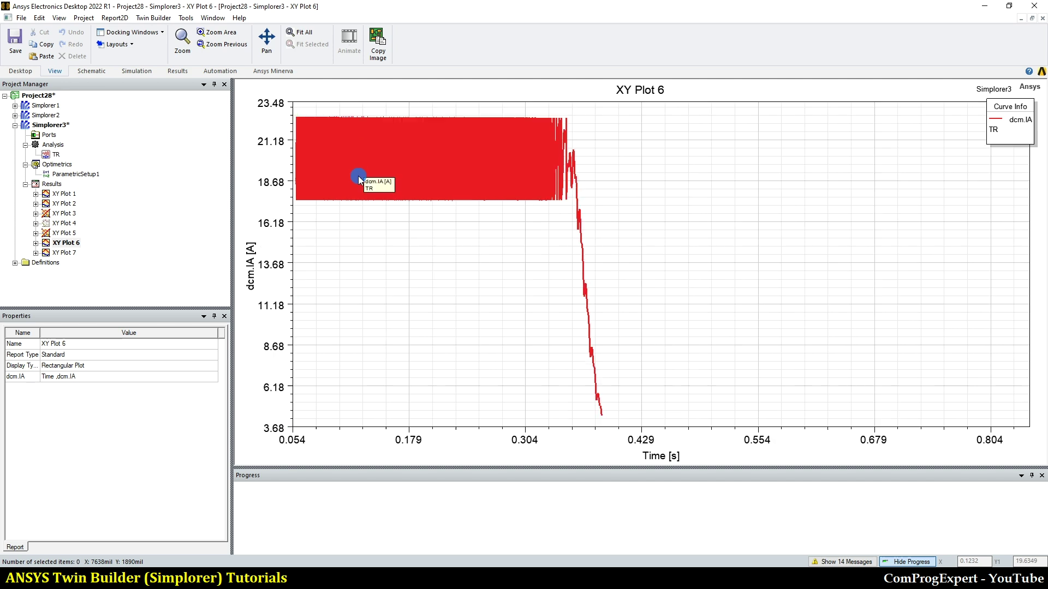
{"action": "left_click", "coordinate": [10, 114]}
{"action": "left_click", "coordinate": [15, 115]}
{"action": "double_click", "coordinate": [58, 222]}
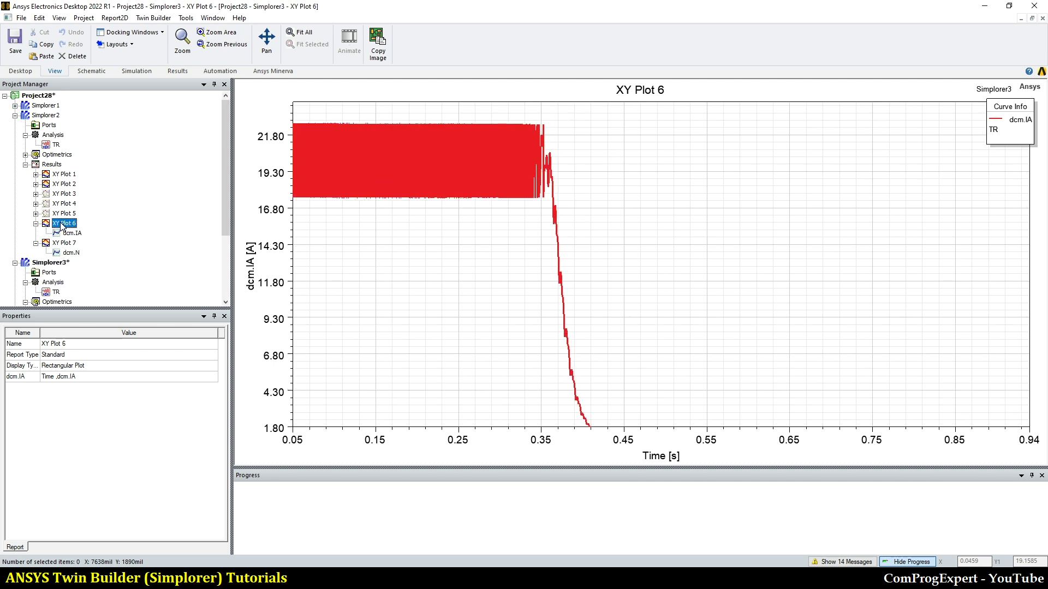
{"action": "scroll", "coordinate": [58, 273], "scroll_direction": "down", "scroll_amount": 3}
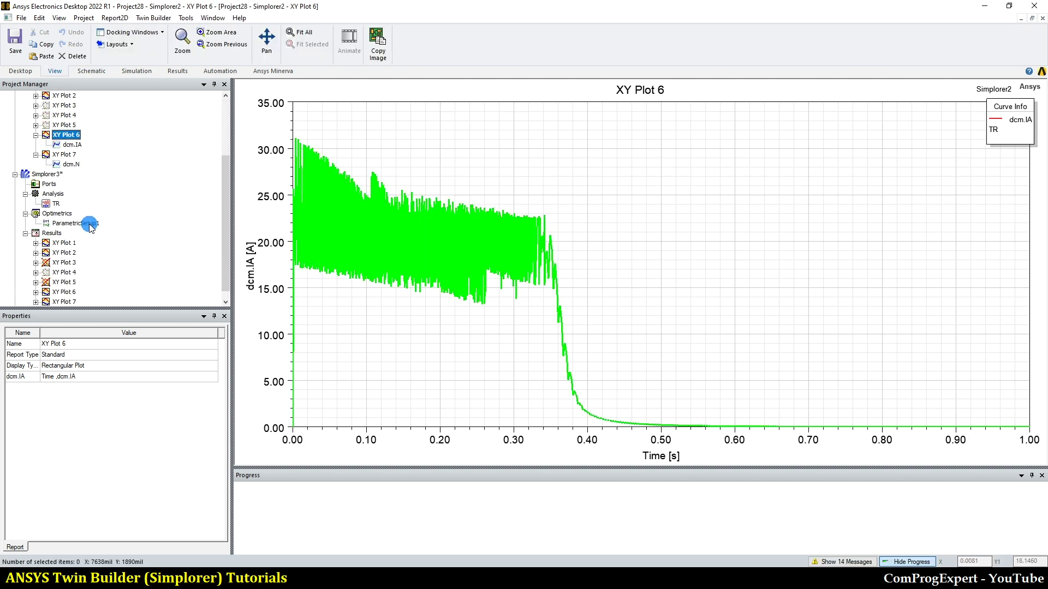
Step: Reopen the Simplorer3 schematic and move the whole state graph with its FML_INIT2 block lower and closer to the motor circuit
{"action": "double_click", "coordinate": [49, 165]}
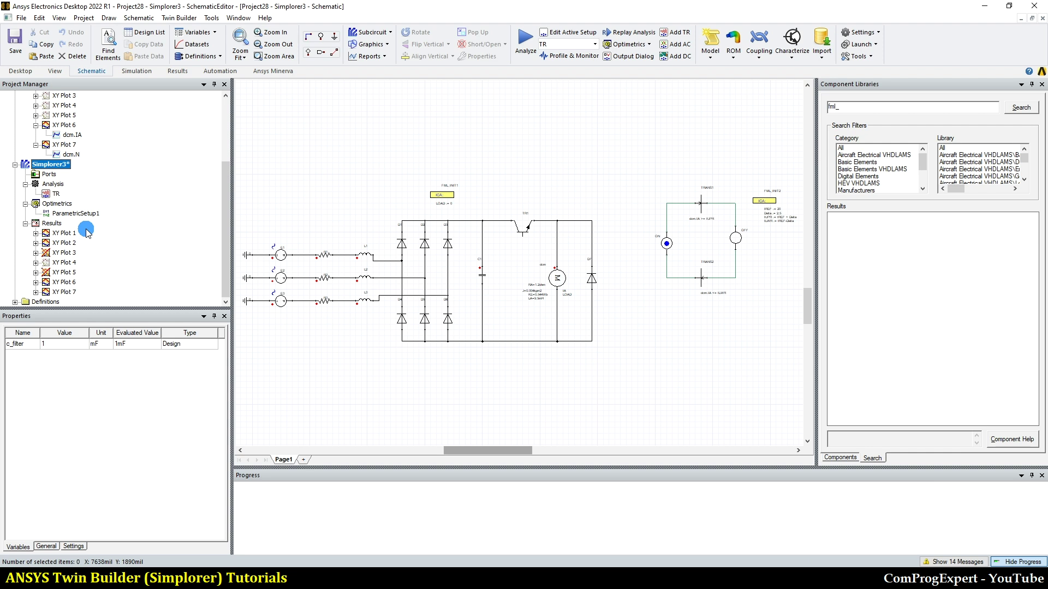
{"action": "scroll", "coordinate": [475, 289], "scroll_direction": "up", "scroll_amount": 3}
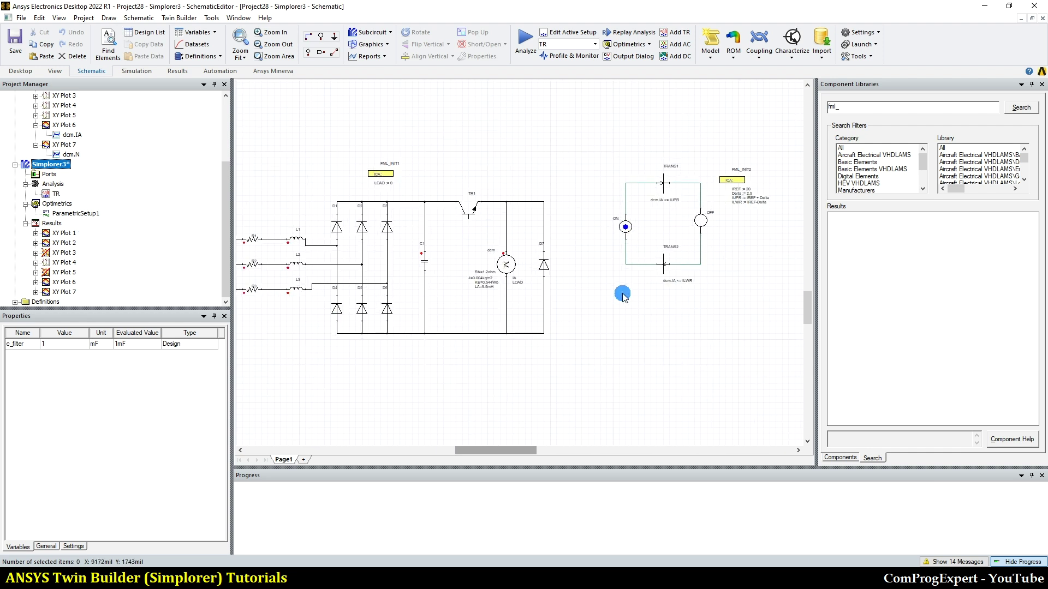
{"action": "scroll", "coordinate": [600, 296], "scroll_direction": "down", "scroll_amount": 3}
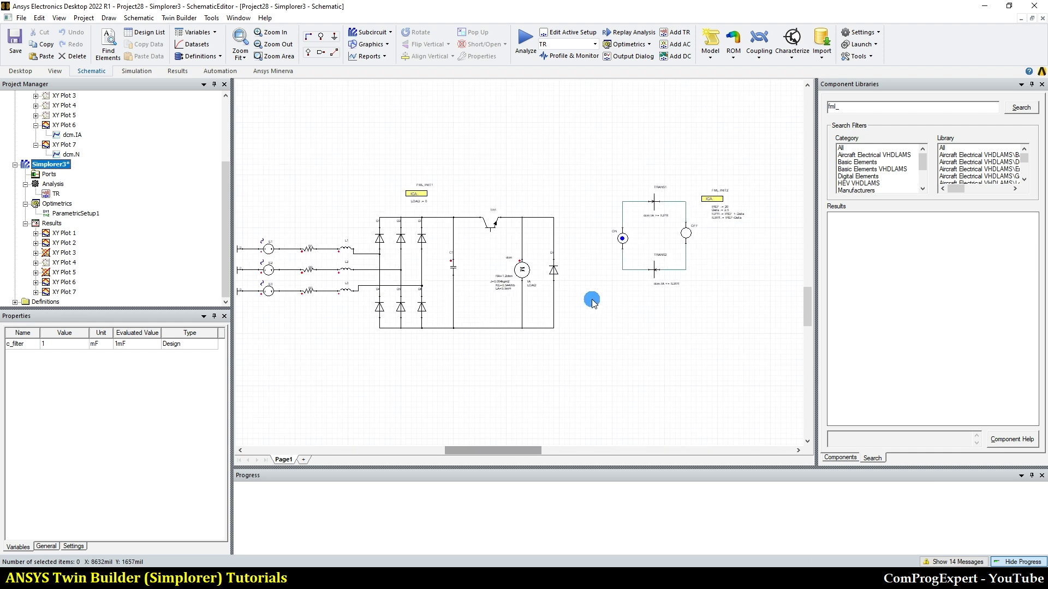
{"action": "scroll", "coordinate": [743, 240], "scroll_direction": "up", "scroll_amount": 2}
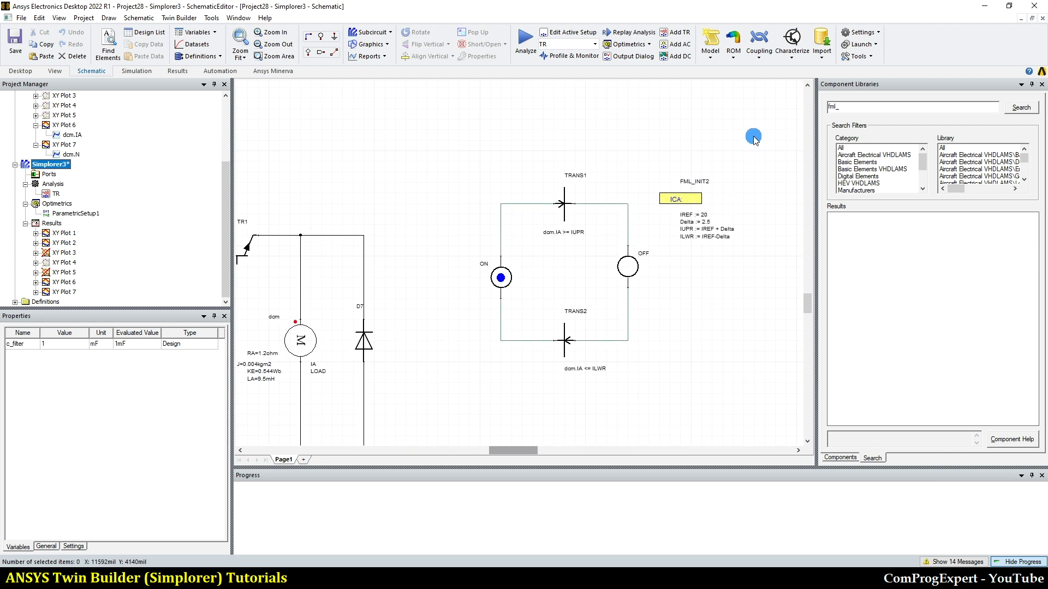
{"action": "left_click_drag", "start_coordinate": [476, 383], "coordinate": [477, 383]}
{"action": "left_click_drag", "start_coordinate": [508, 284], "coordinate": [440, 367]}
{"action": "left_click", "coordinate": [432, 239]}
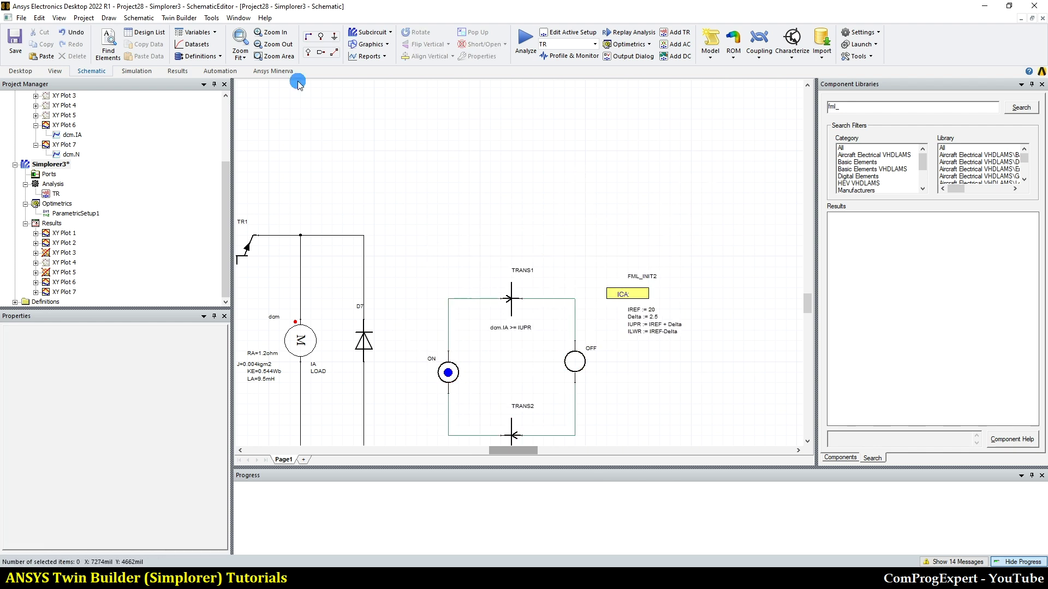
{"action": "left_click", "coordinate": [240, 39]}
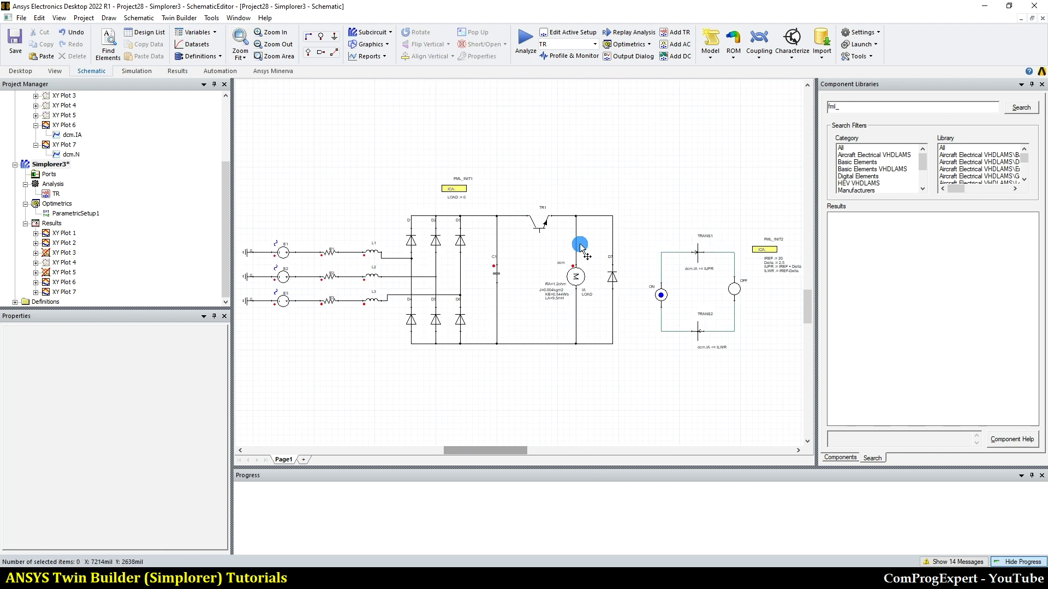
{"action": "scroll", "coordinate": [566, 225], "scroll_direction": "up", "scroll_amount": 1}
{"action": "scroll", "coordinate": [507, 266], "scroll_direction": "down", "scroll_amount": 1}
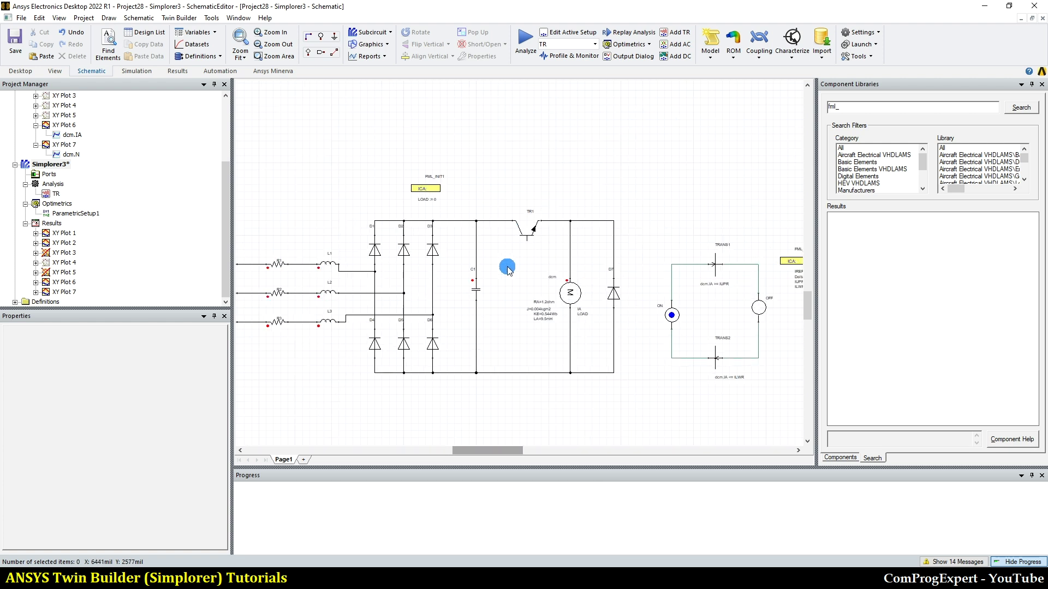
{"action": "scroll", "coordinate": [732, 334], "scroll_direction": "up", "scroll_amount": 1}
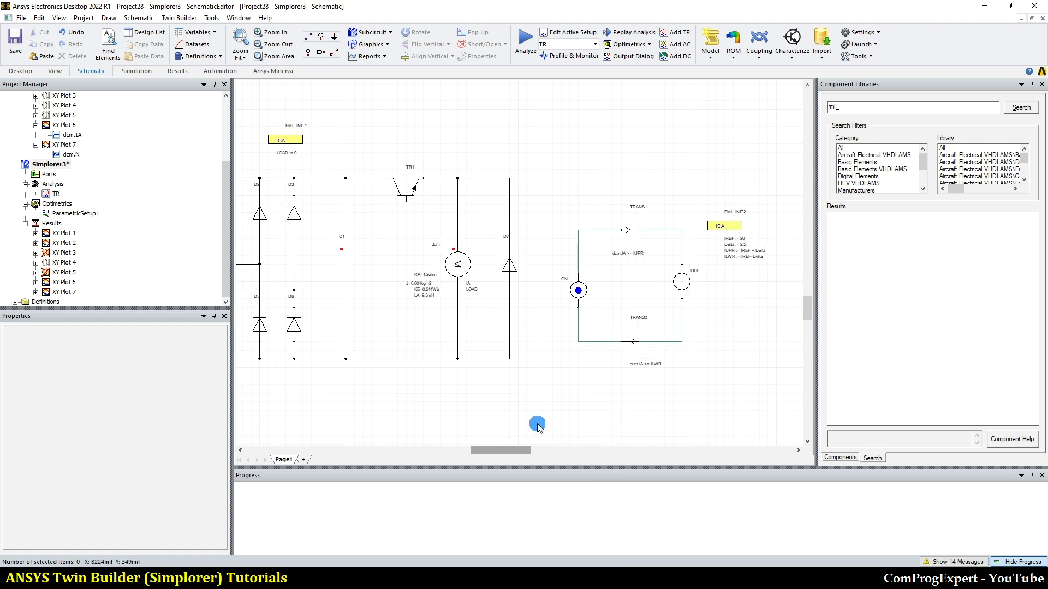
Step: Switch back to the Getting Started Guide and show its table of contents
{"action": "left_click", "coordinate": [254, 576]}
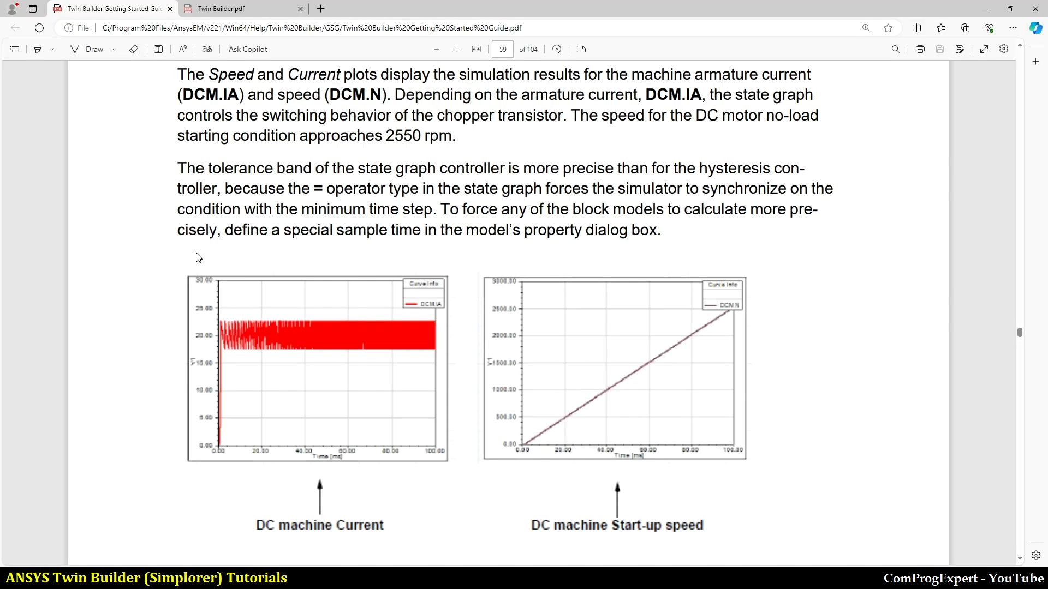
{"action": "left_click", "coordinate": [14, 49]}
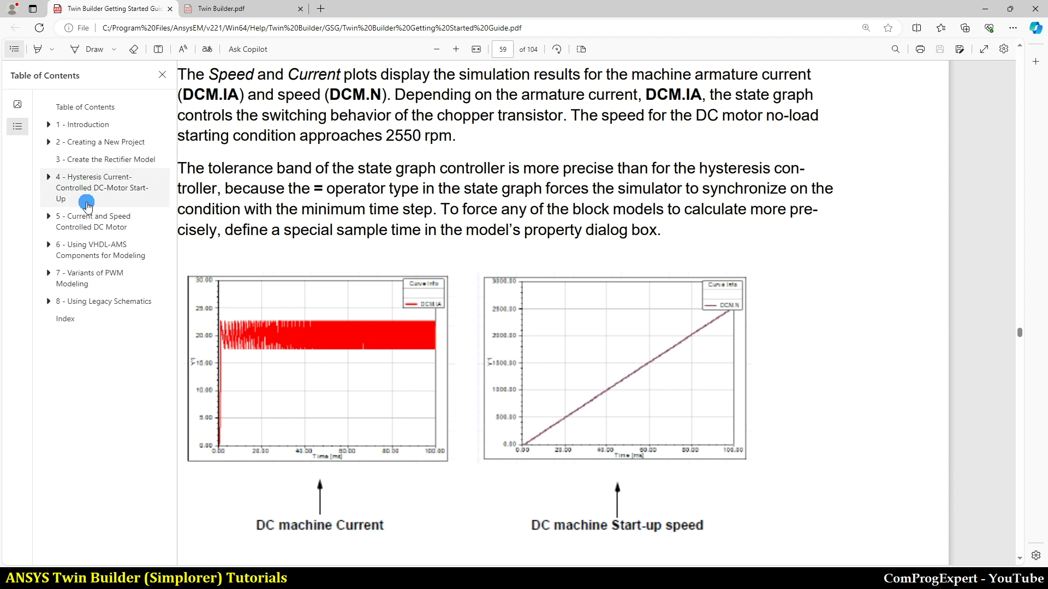